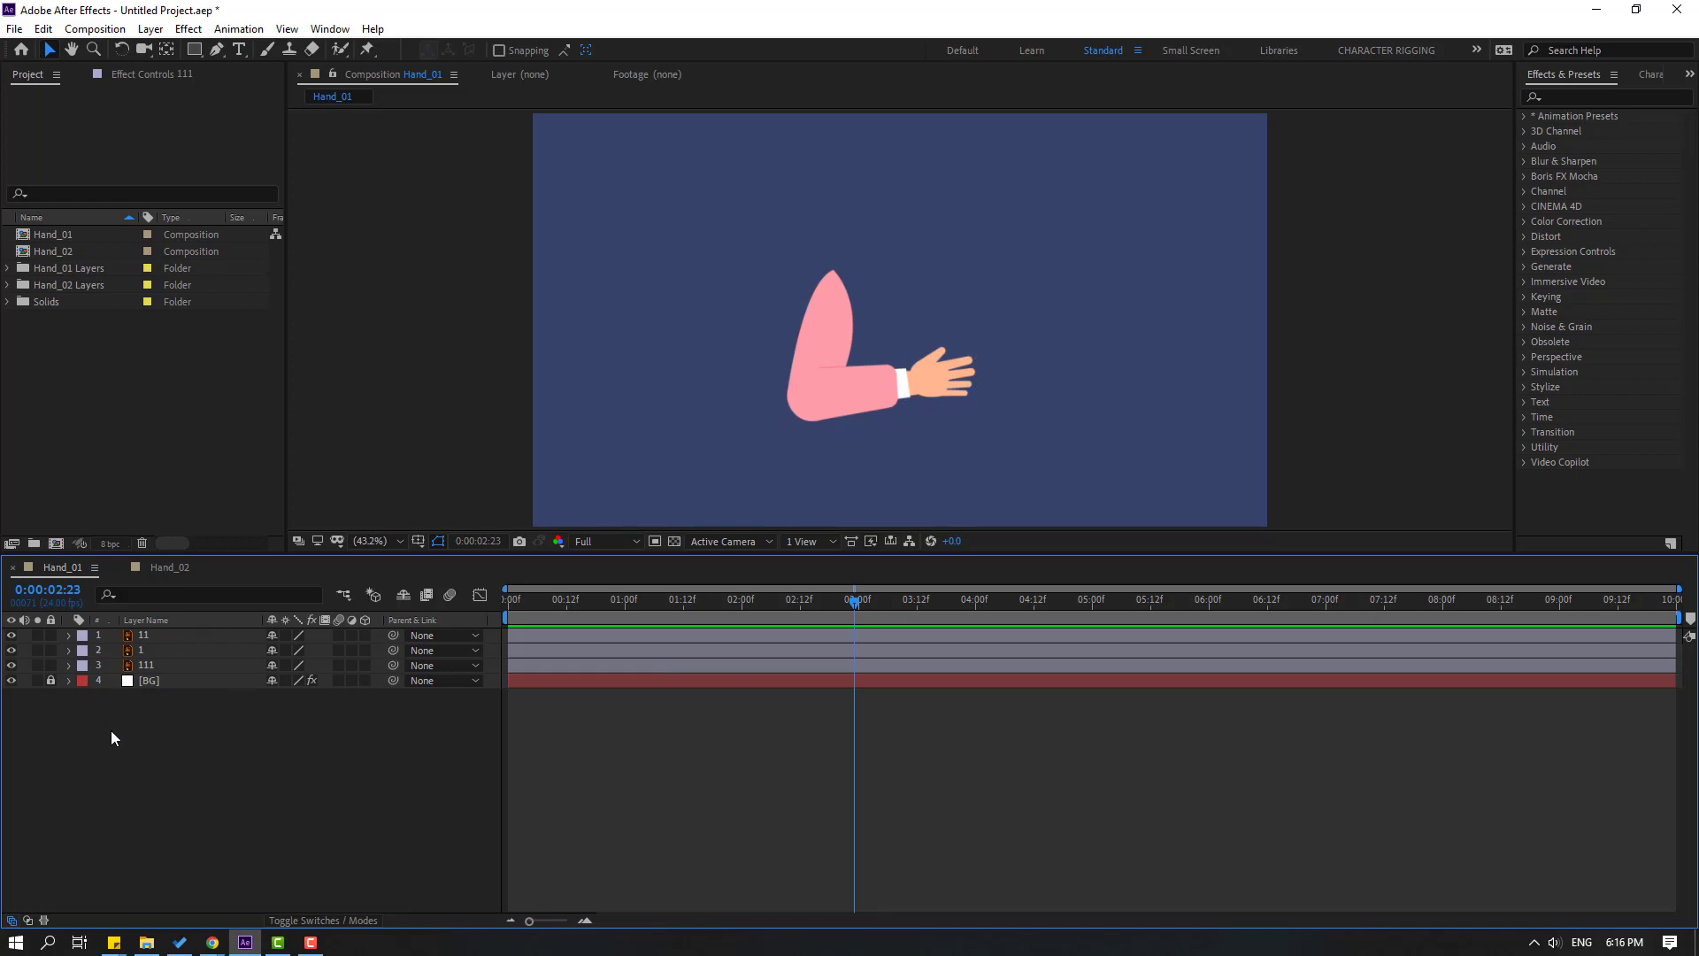
- Solo the hand layer 1, move its anchor point to the wrist, and restore the other layers' visibility
click(136, 656)
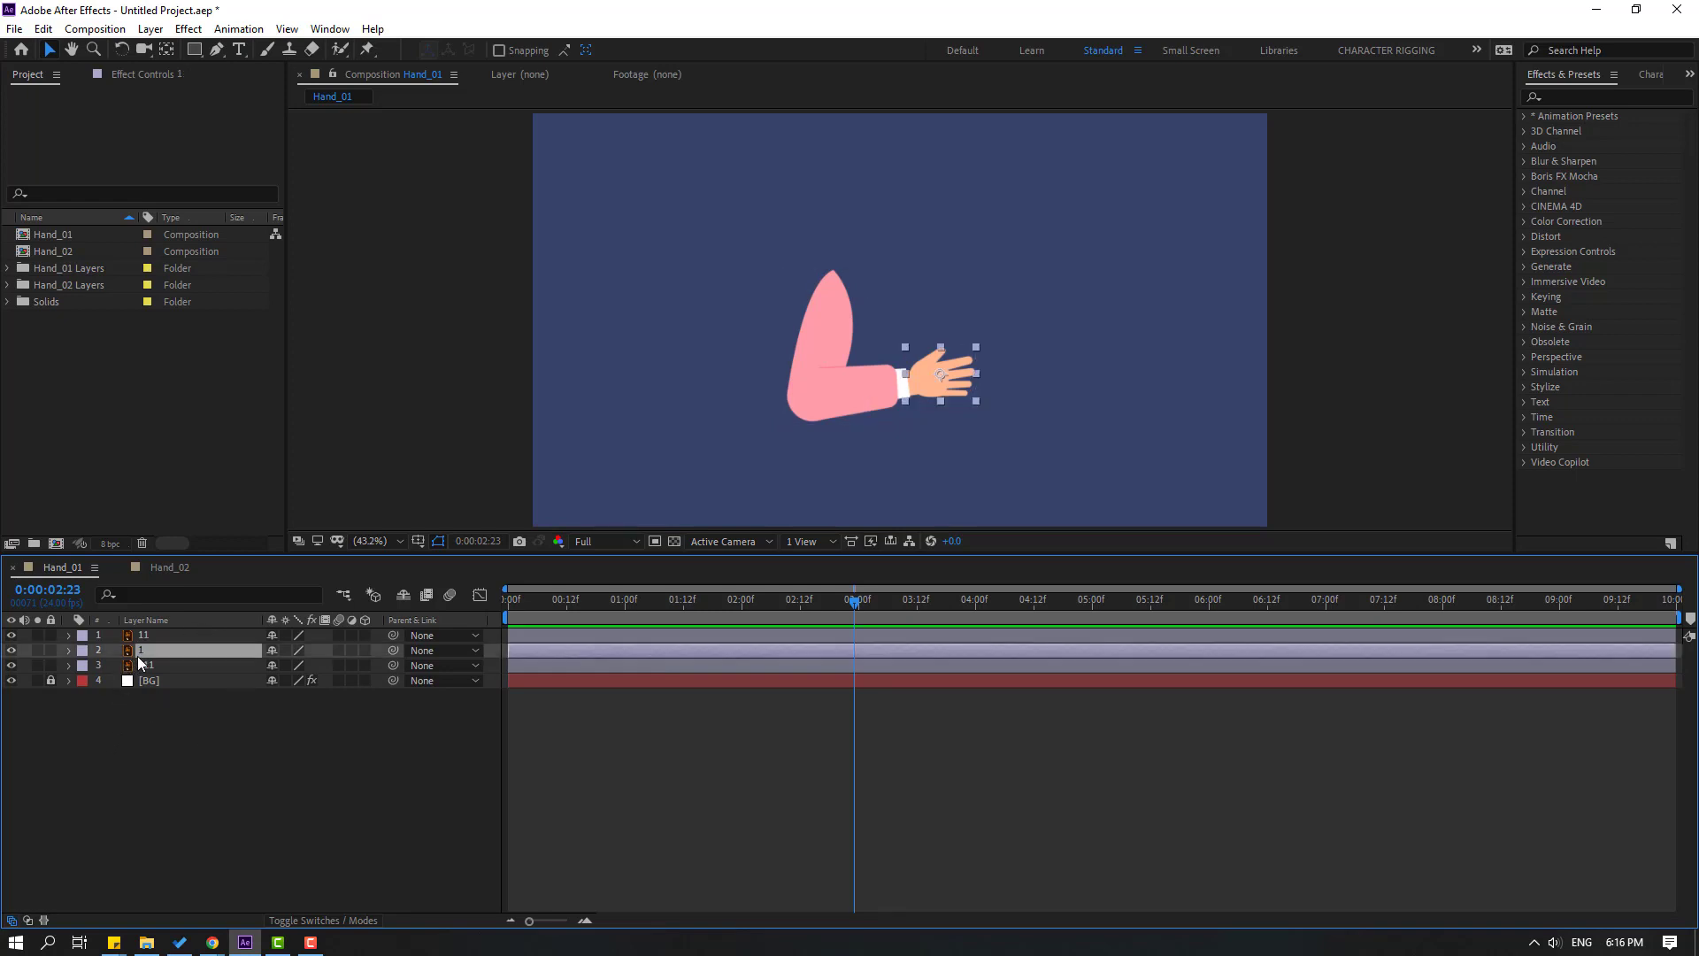
click(37, 650)
scroll(1032, 406, up, 4)
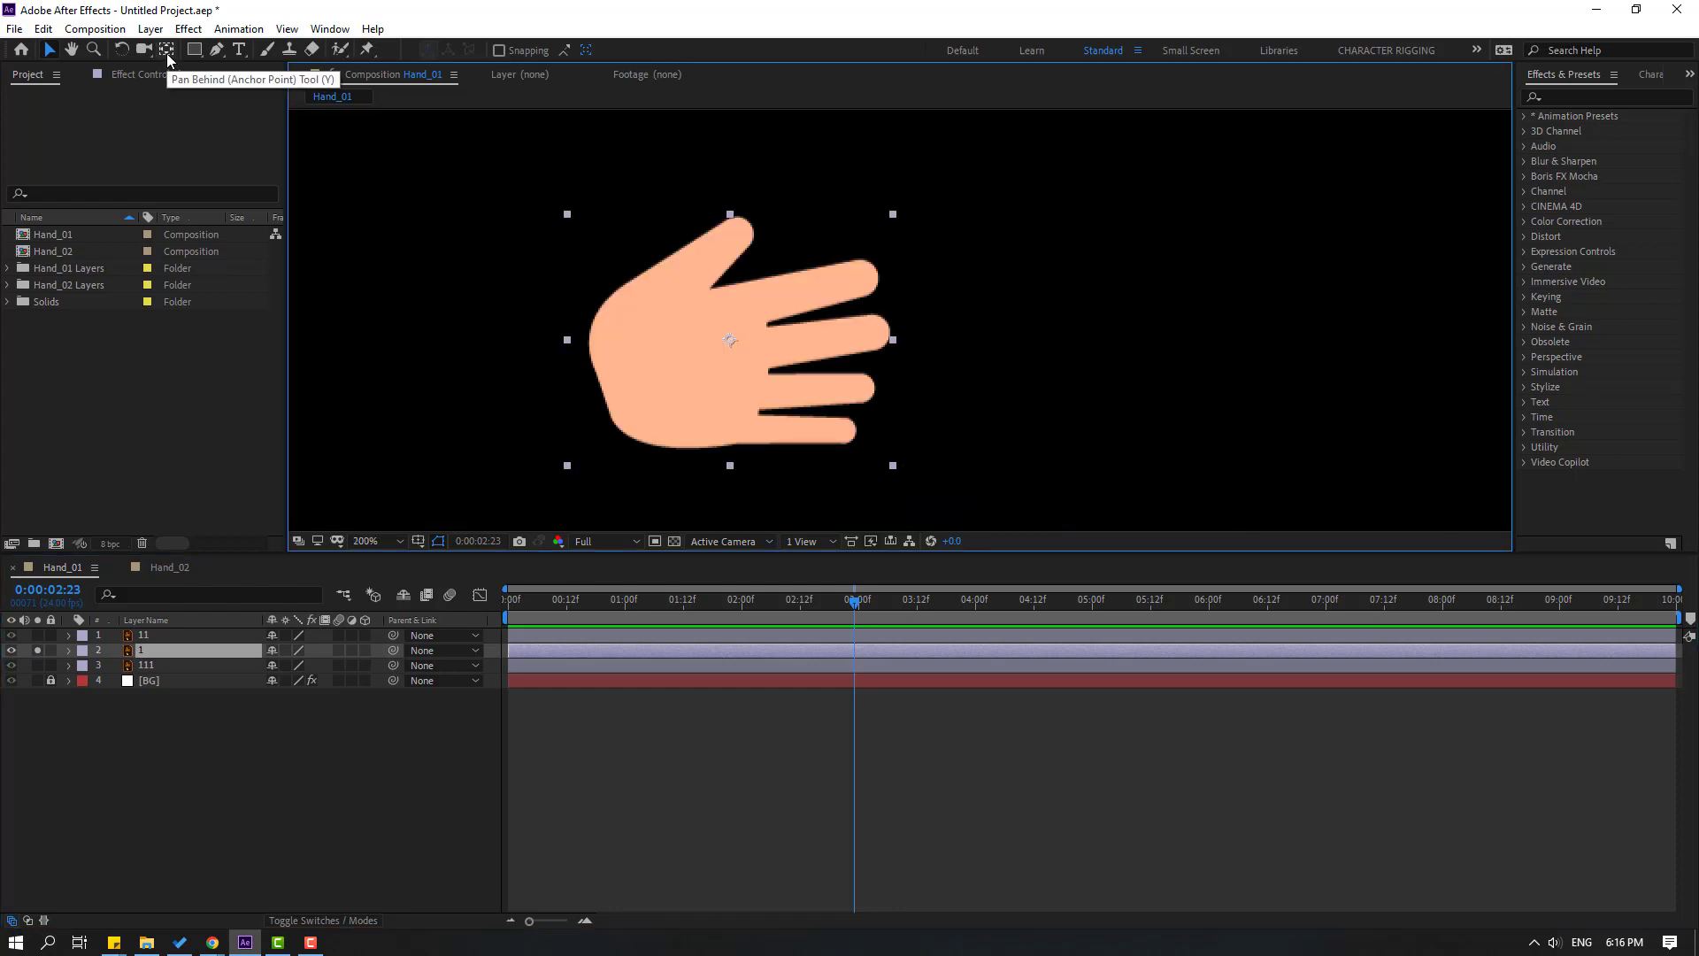
click(168, 56)
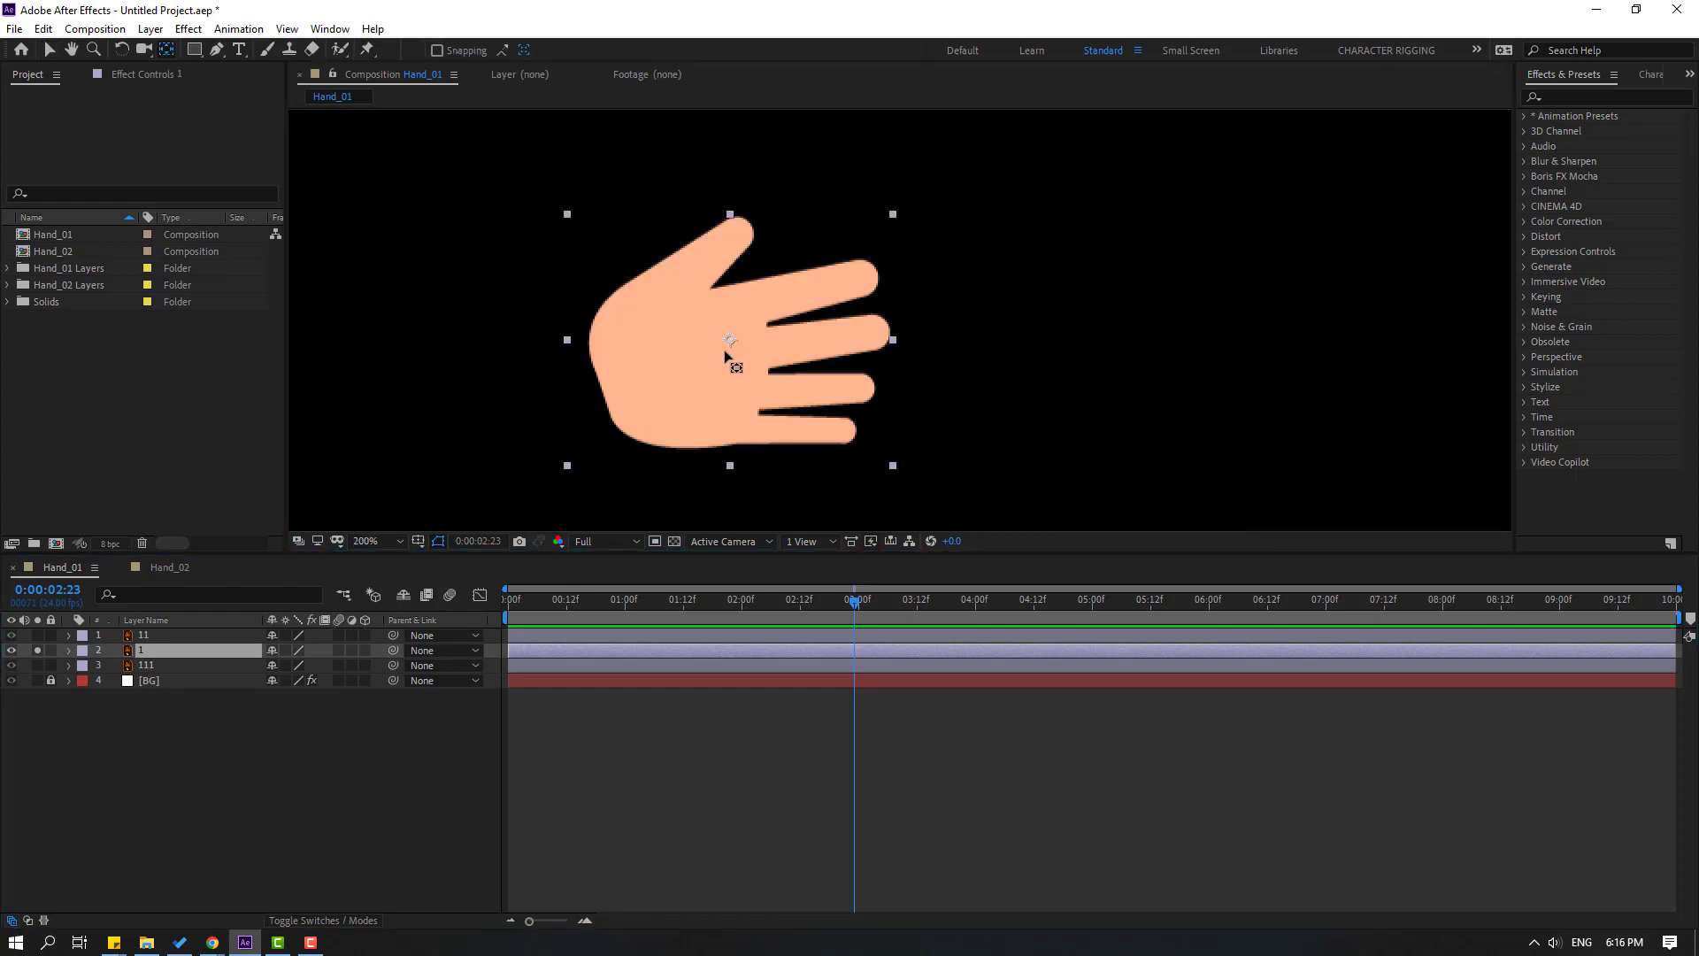
drag(729, 341, 615, 387)
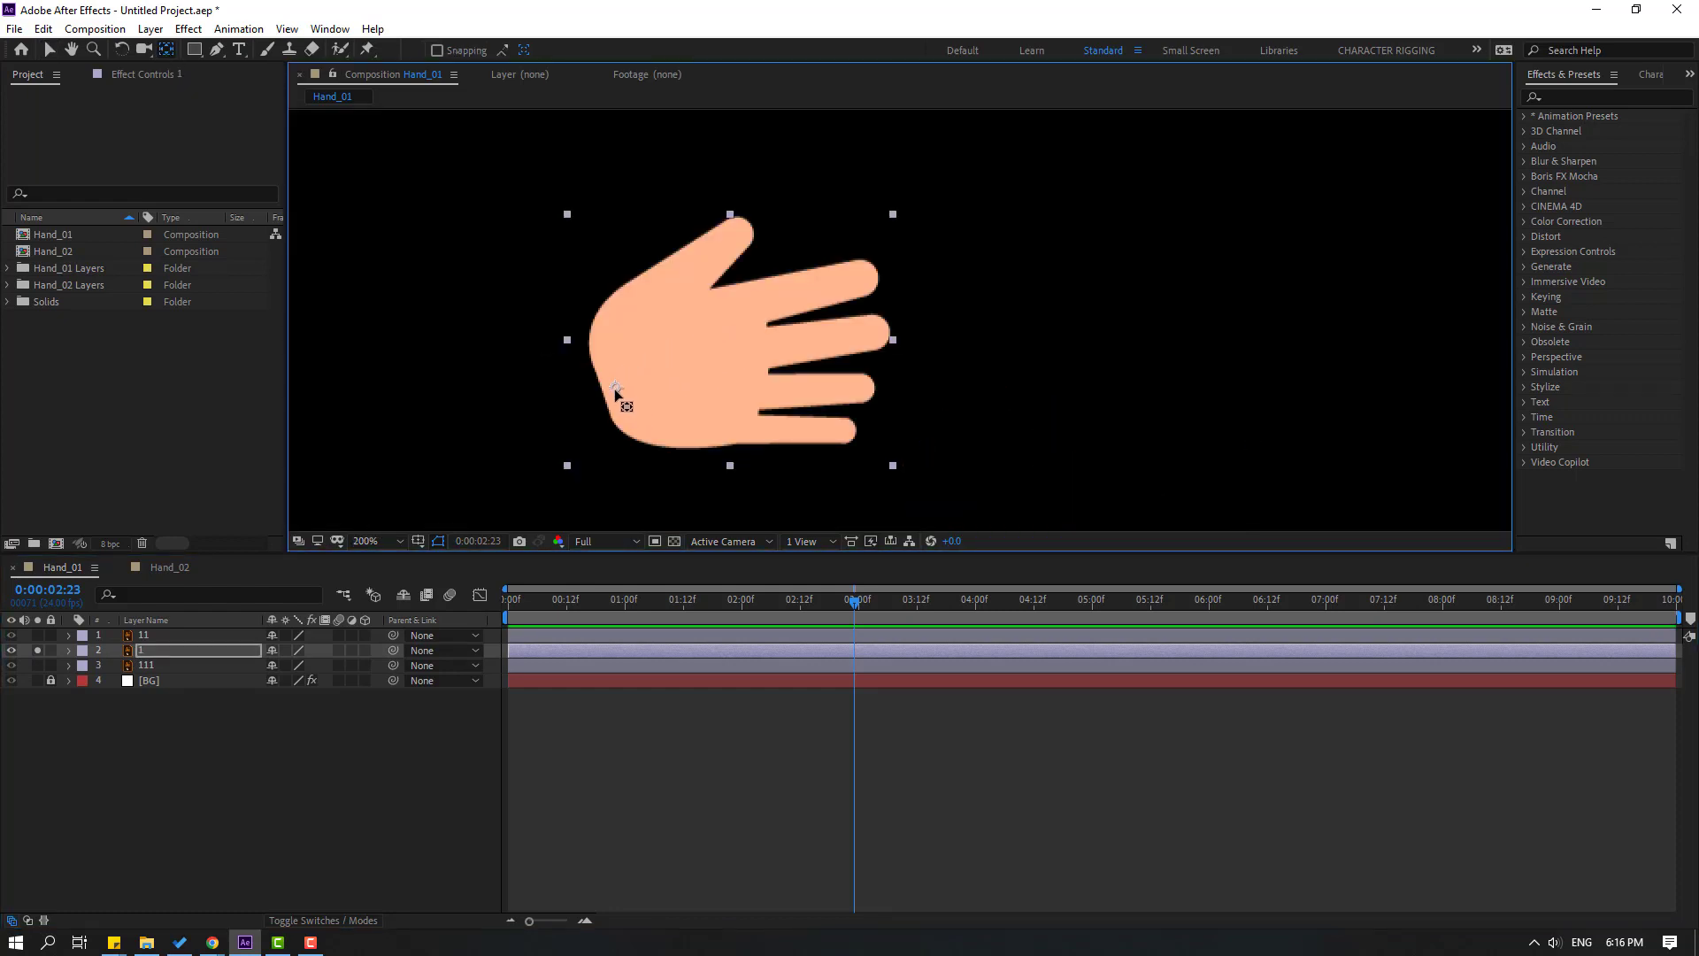
click(42, 51)
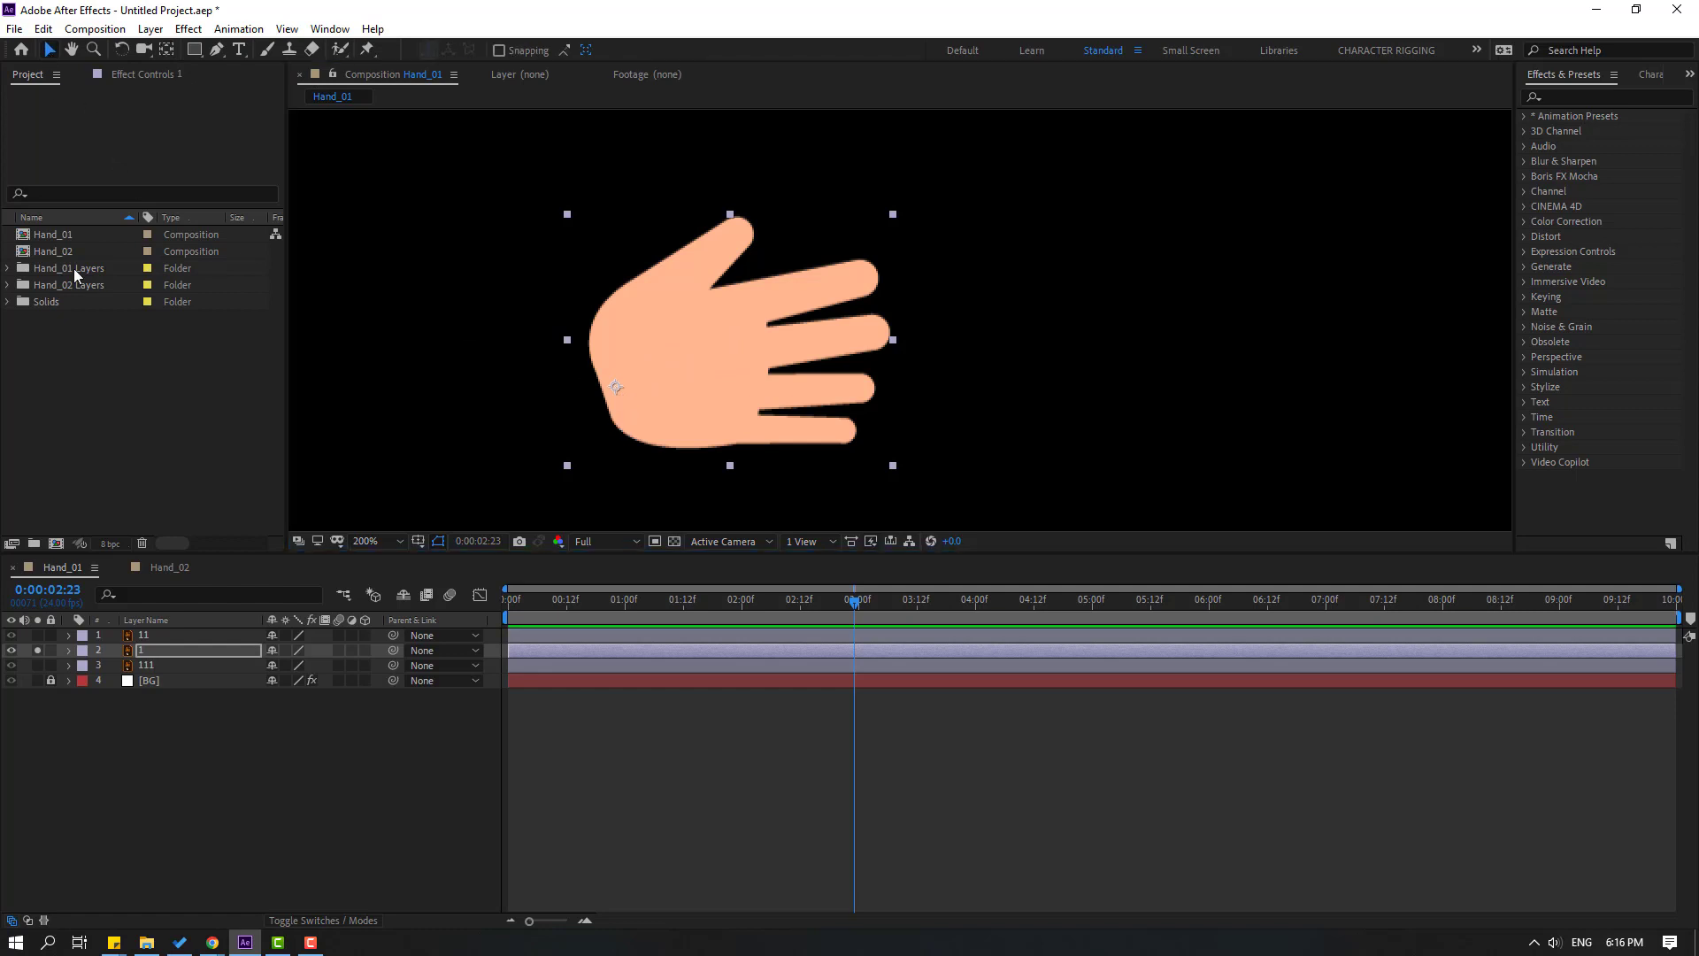
click(37, 649)
- Isolate the forearm layer 11, move its anchor point to the elbow end, and turn solo back off
click(682, 359)
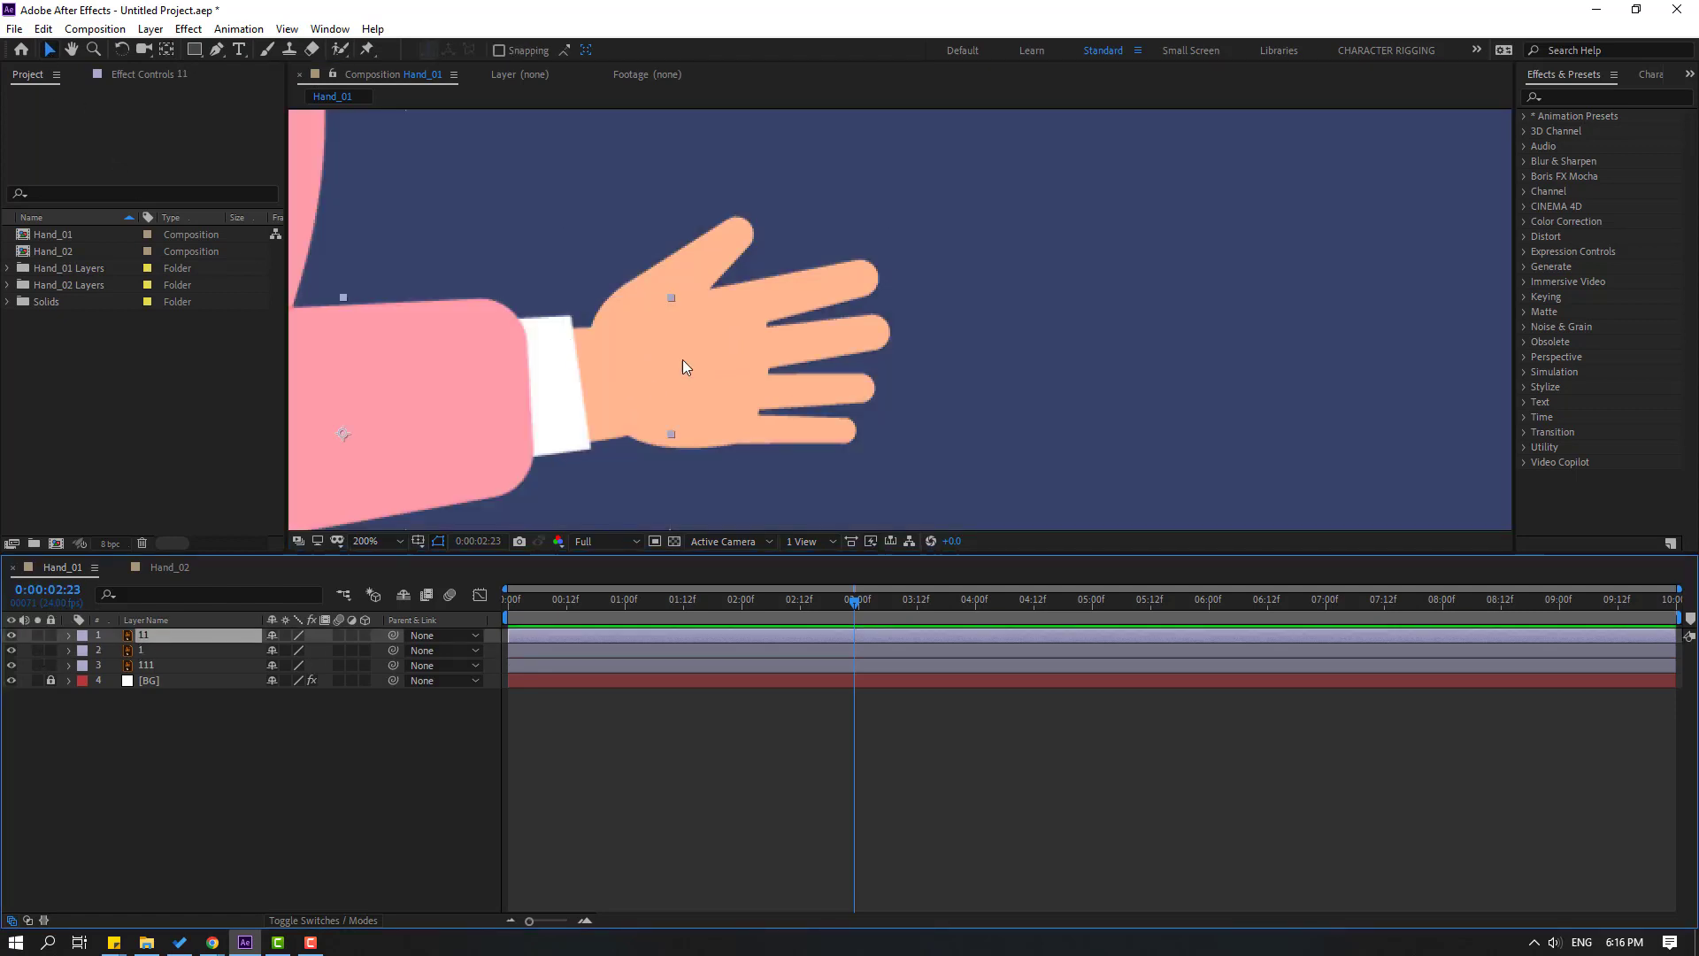
key(comma)
click(36, 636)
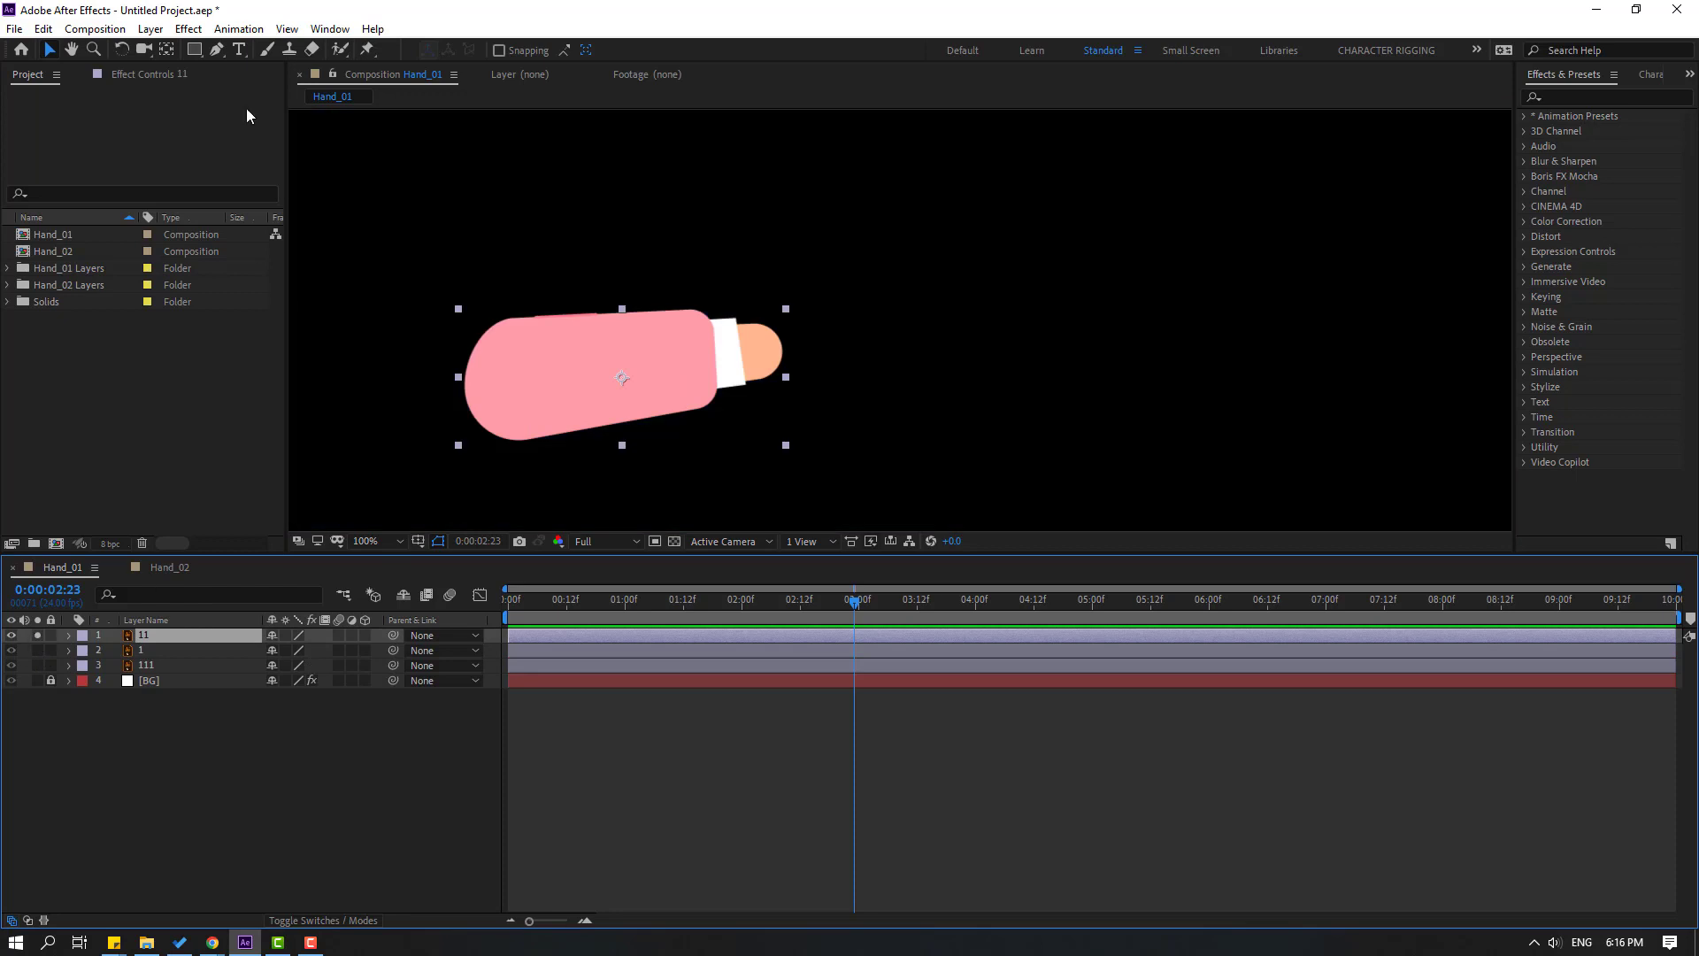
click(167, 49)
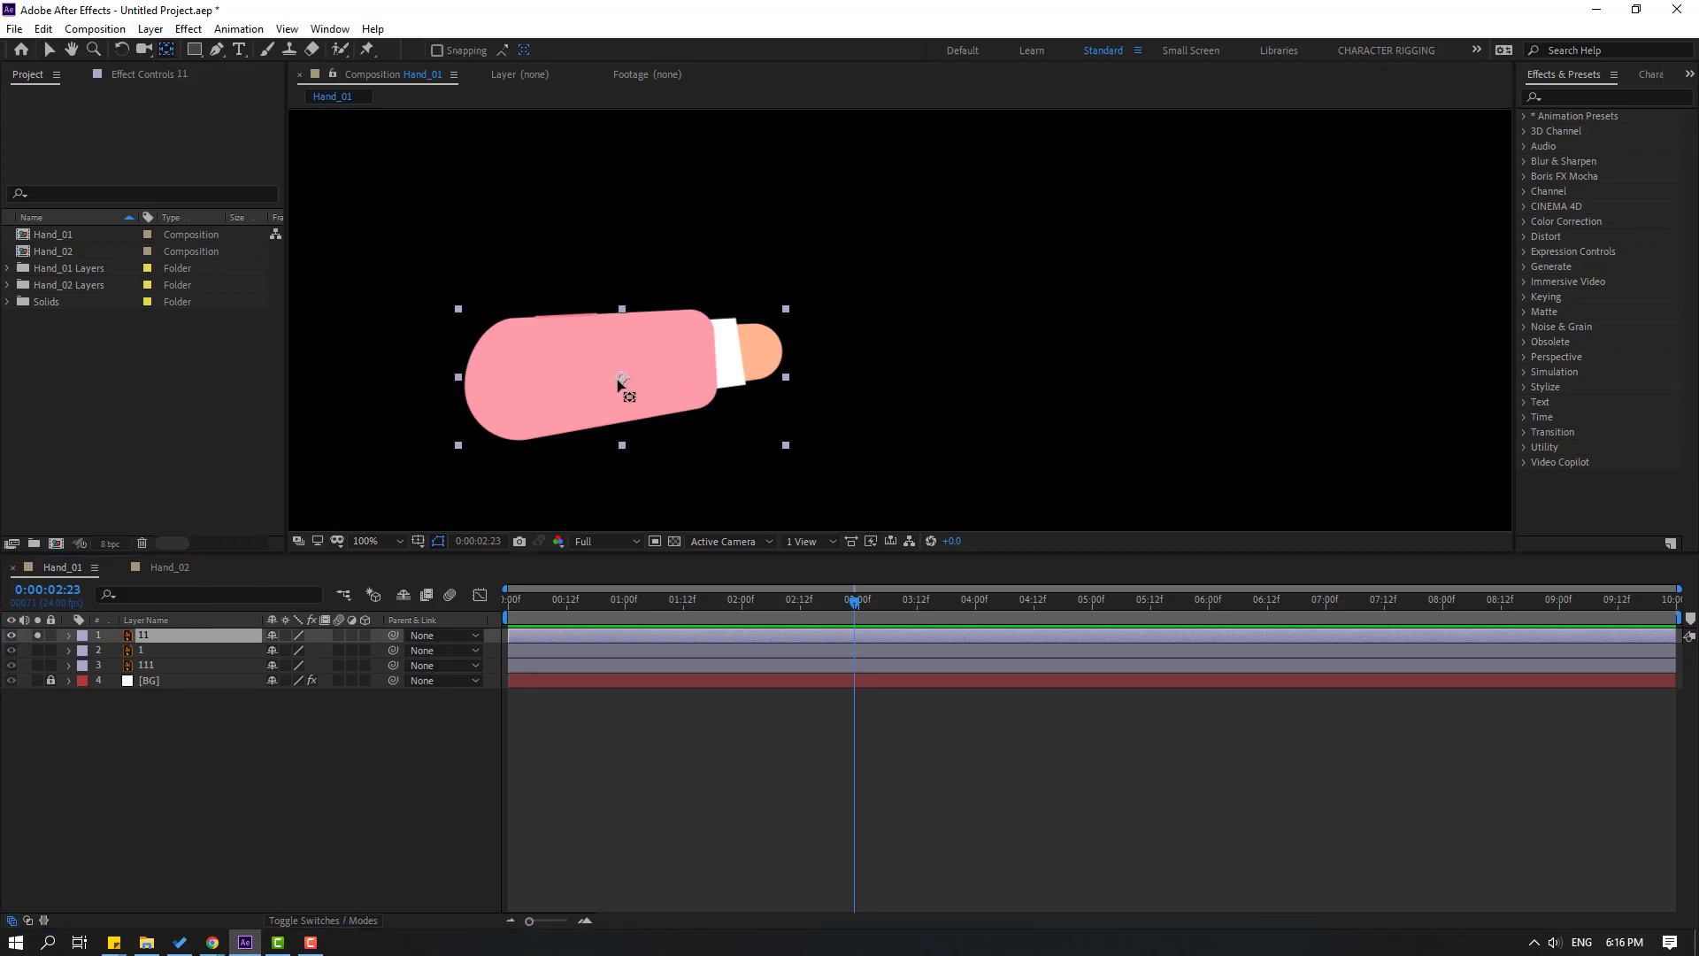
drag(618, 379, 478, 395)
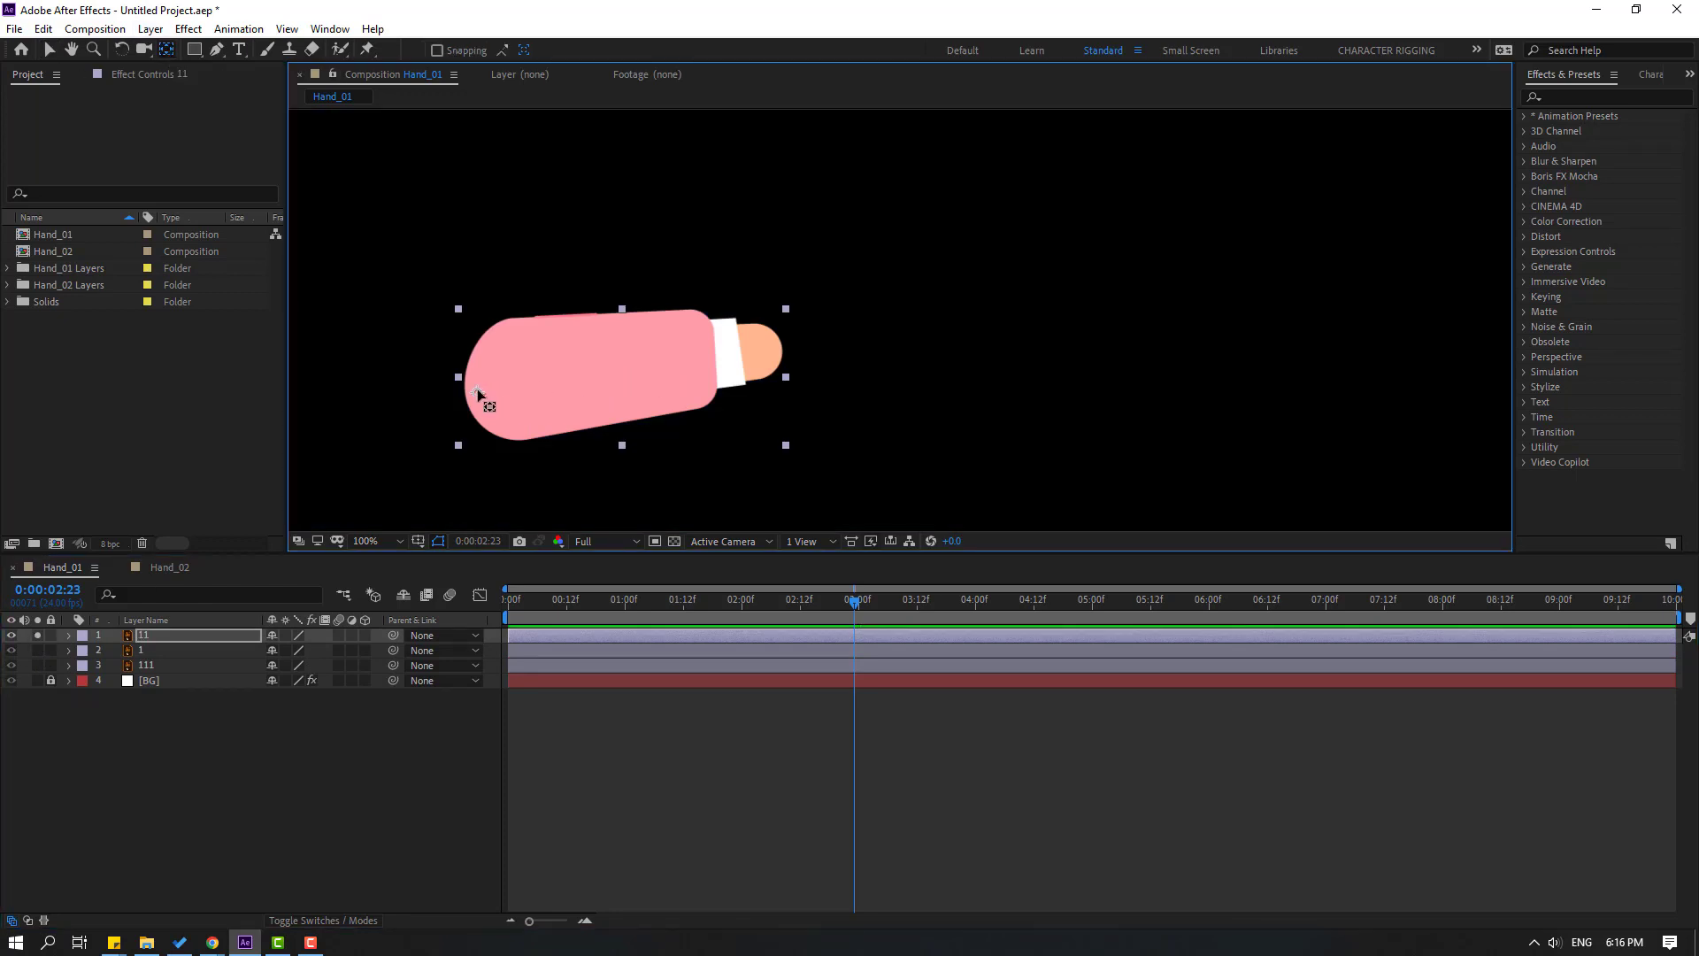
click(50, 49)
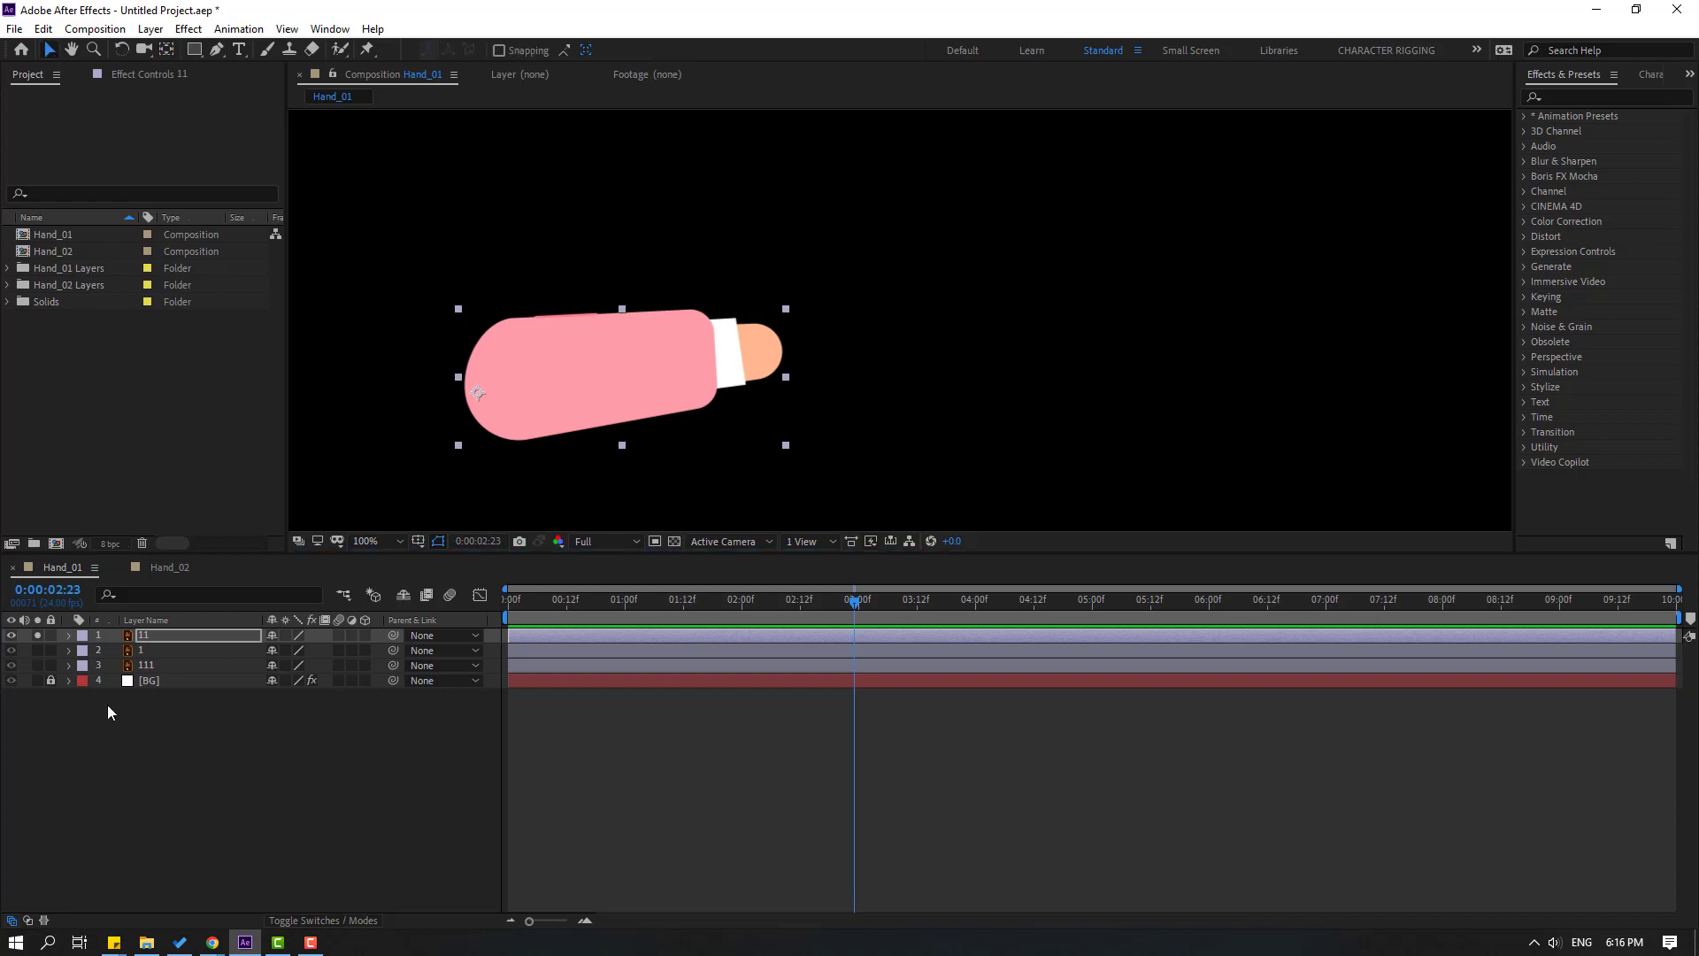
click(36, 636)
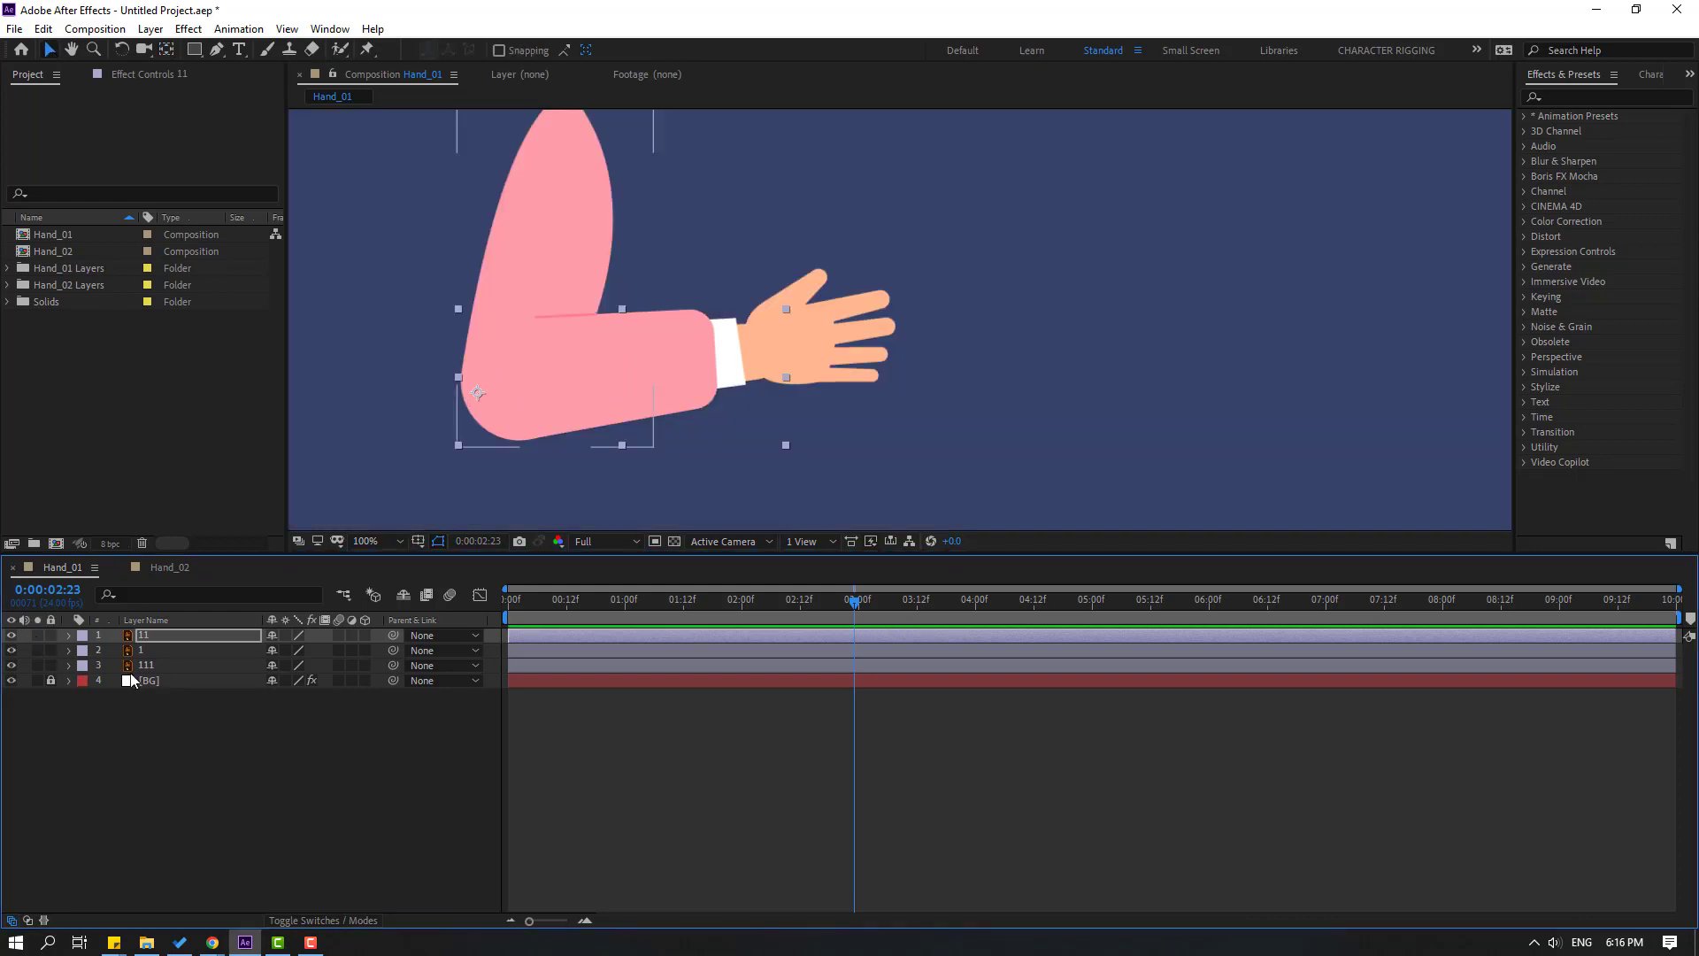
- Isolate the upper-arm layer 111, move its anchor point to the shoulder tip, and turn solo back off
click(121, 668)
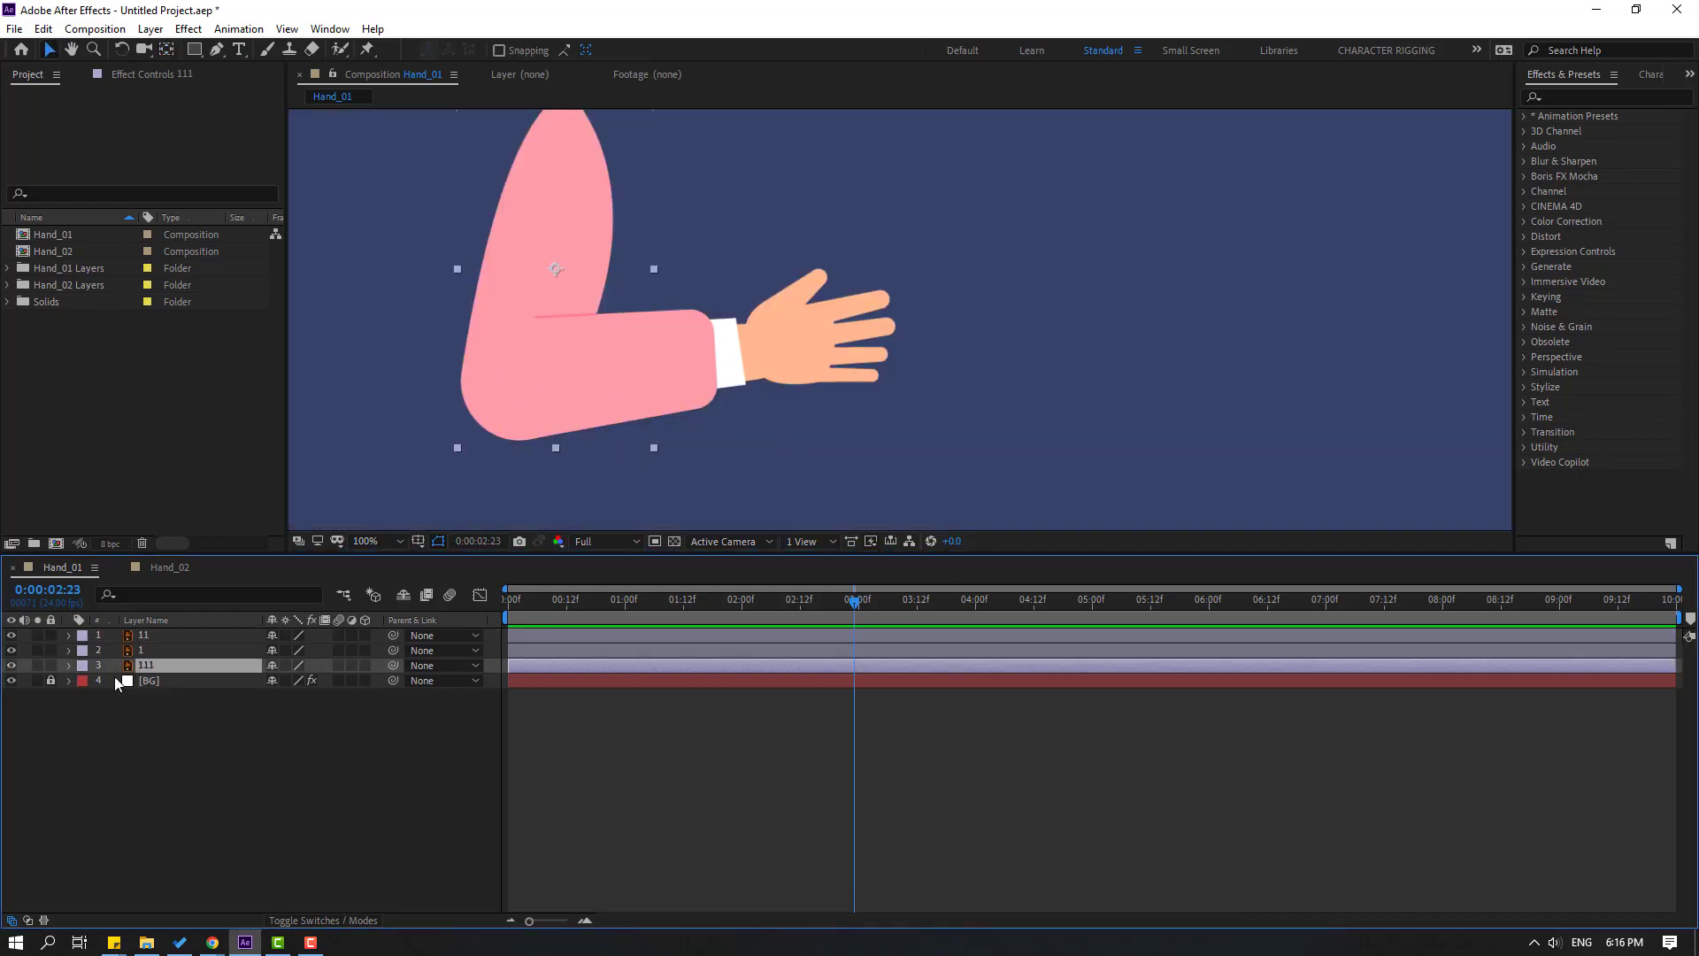
click(38, 666)
drag(645, 232, 610, 274)
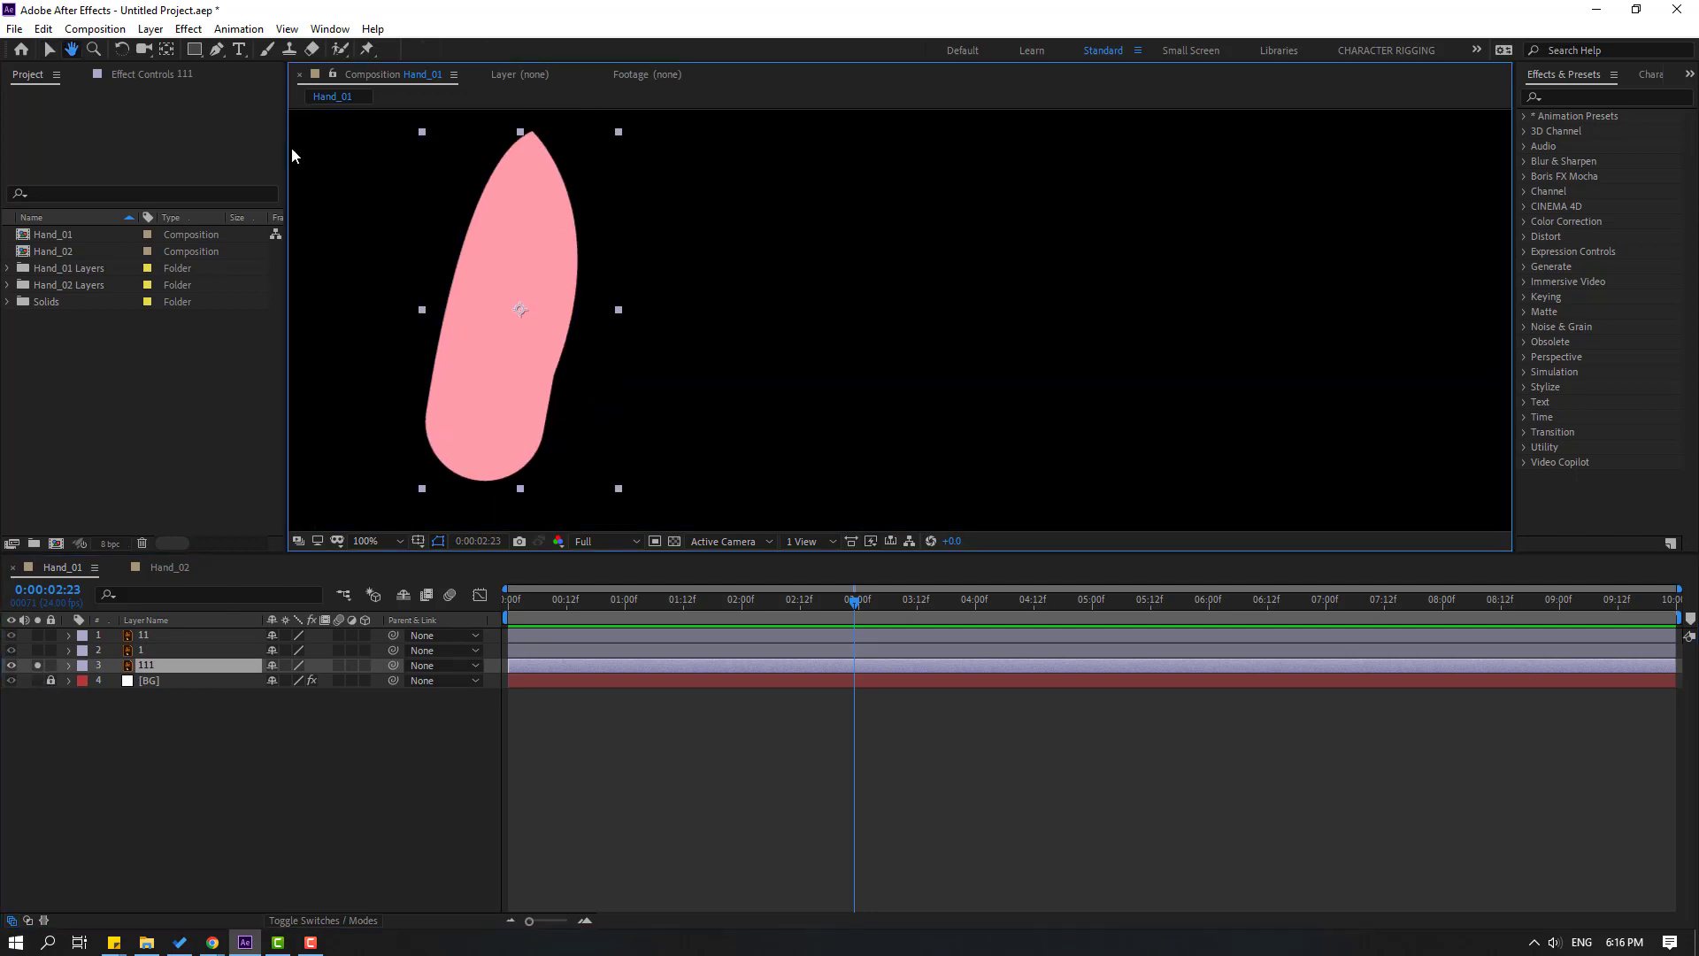
click(168, 49)
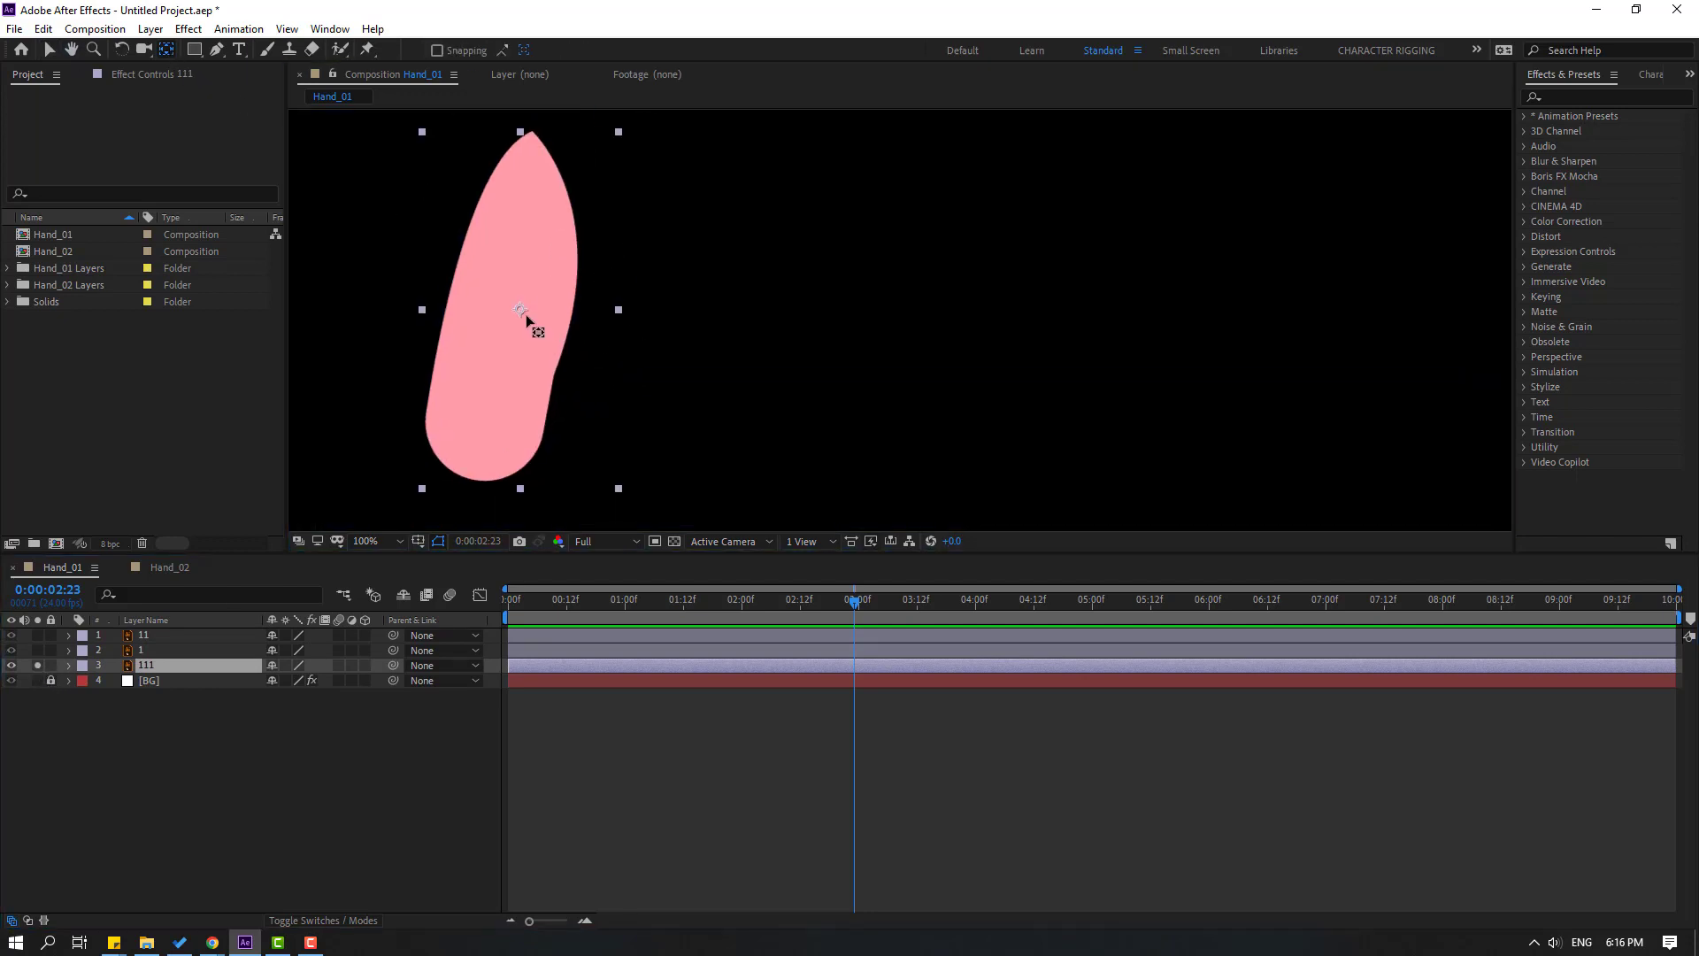
drag(523, 310, 535, 151)
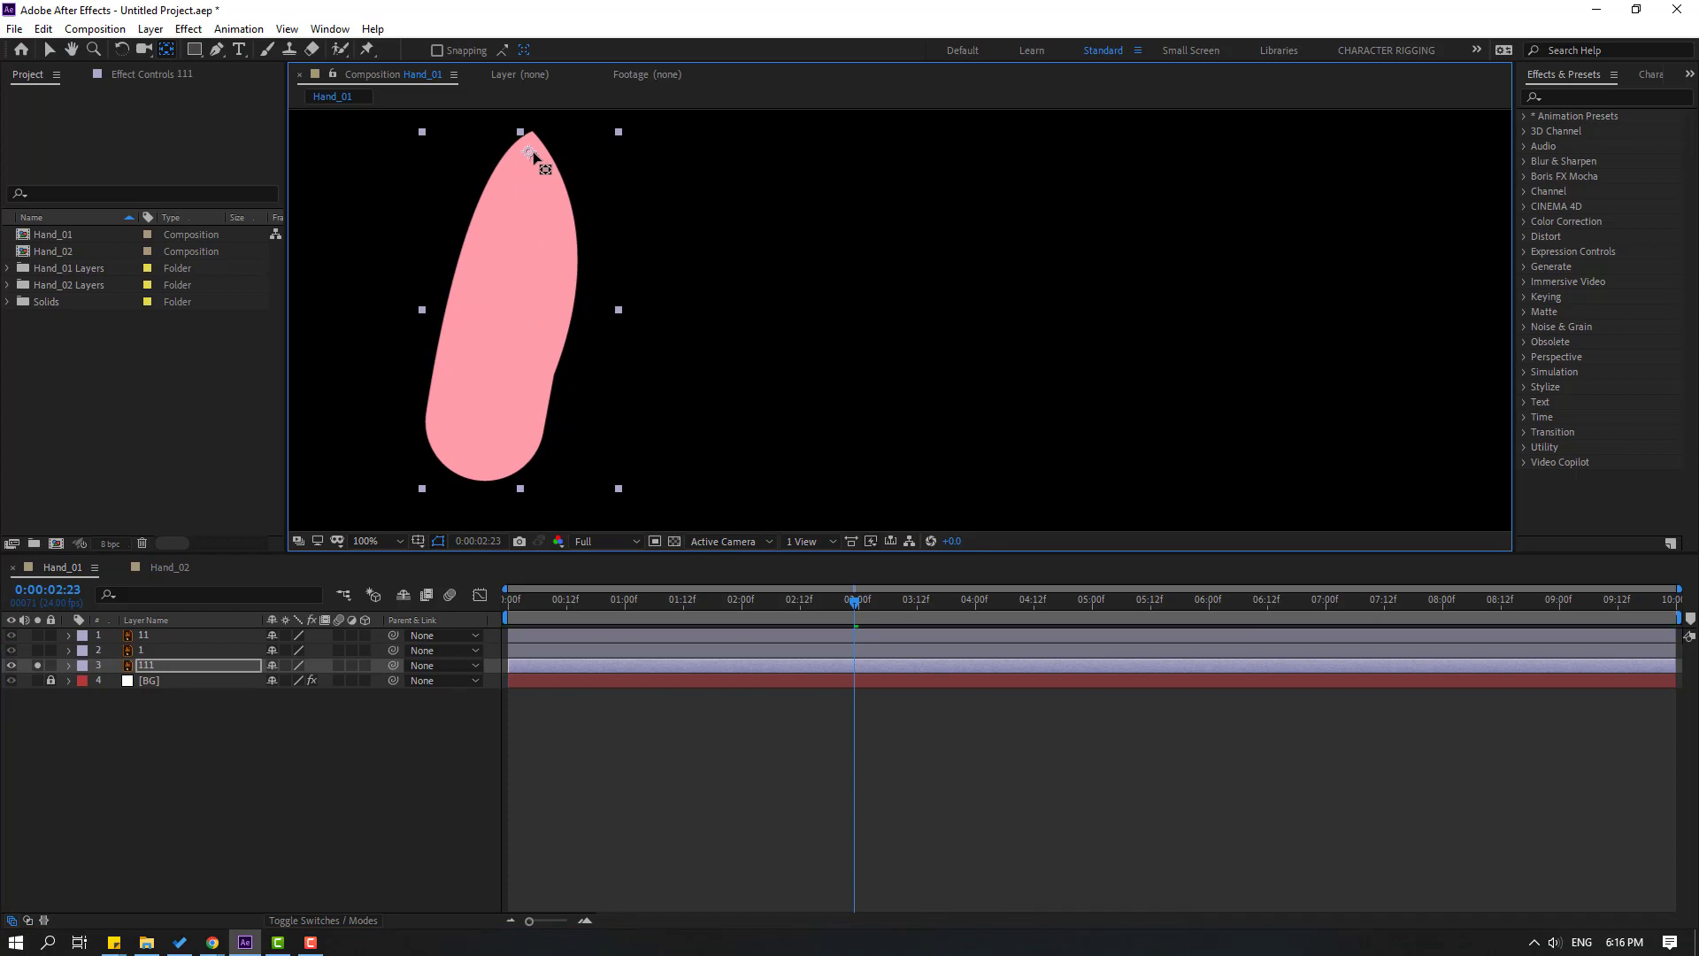
click(50, 51)
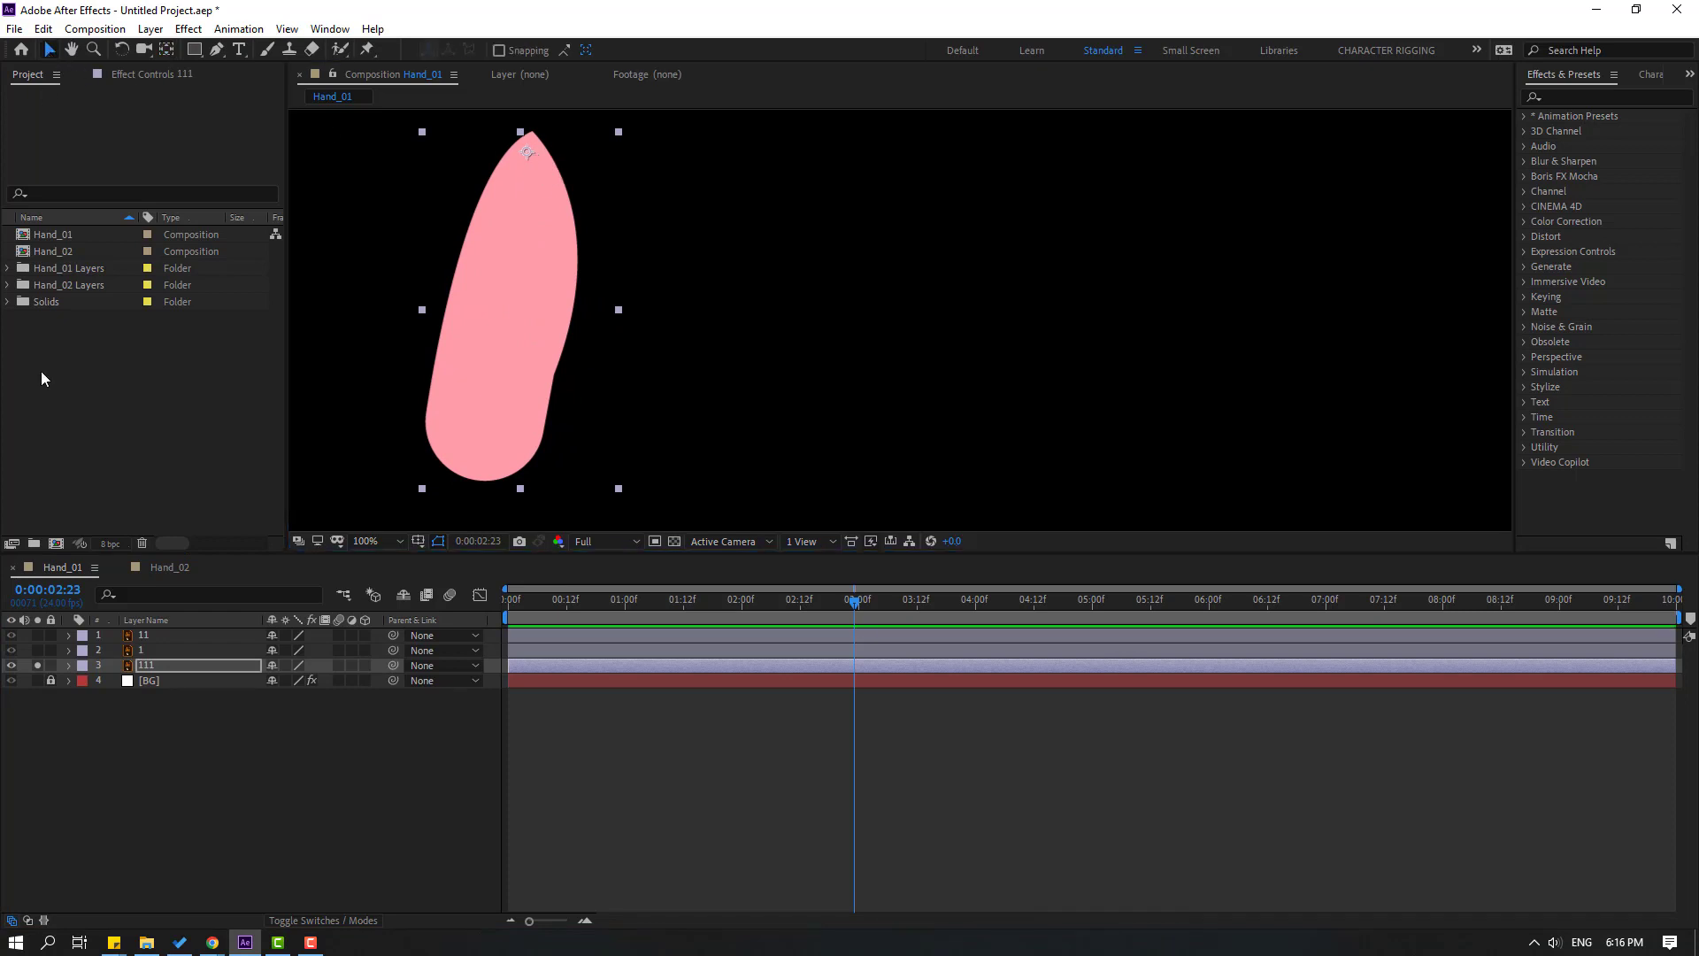
click(37, 665)
key(comma)
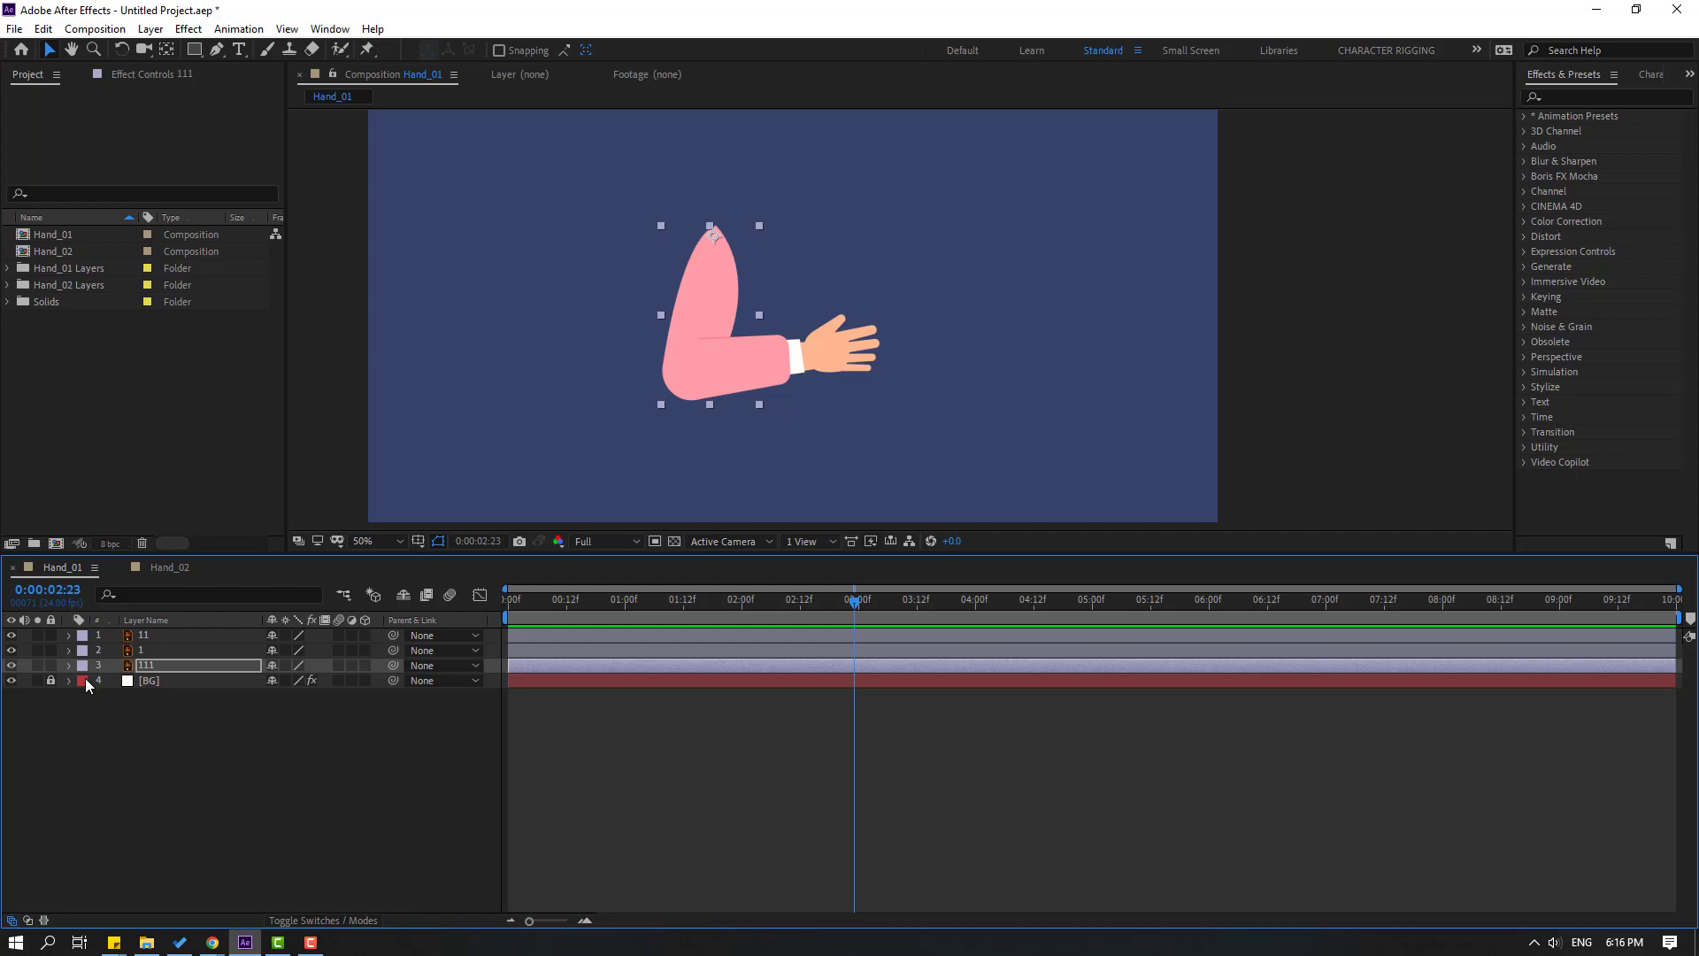
- Parent the hand layer 1 to the forearm layer 11, and layer 11 to the upper-arm layer 111
click(147, 652)
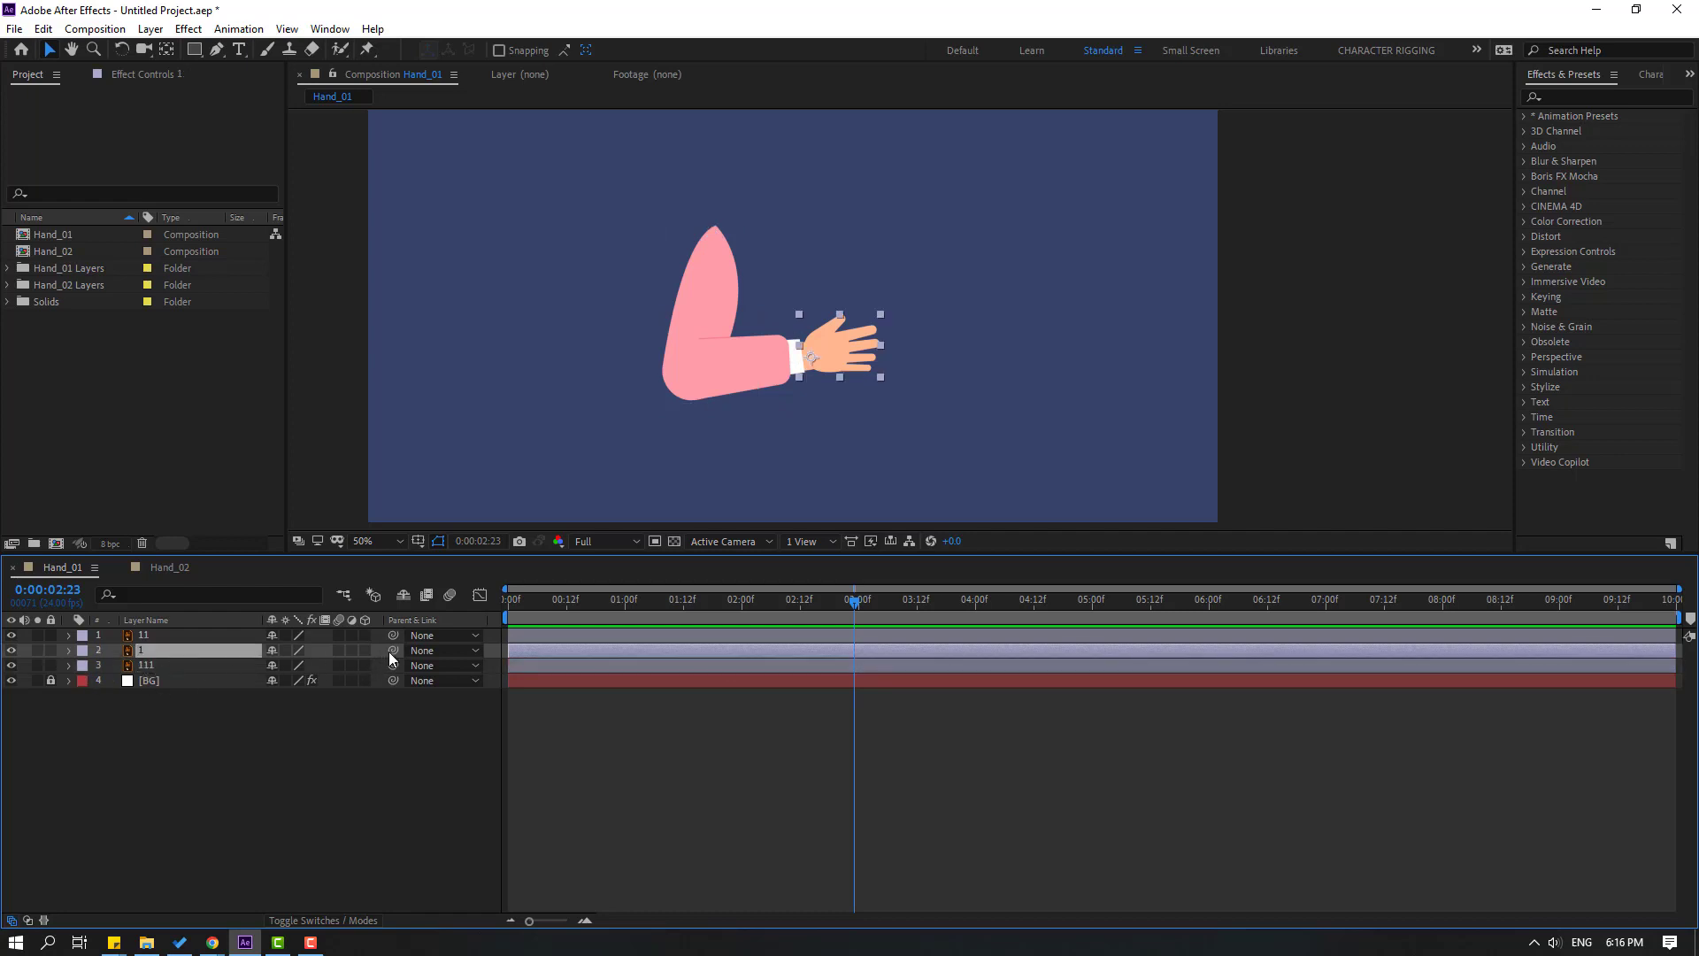
drag(210, 651, 134, 635)
click(149, 635)
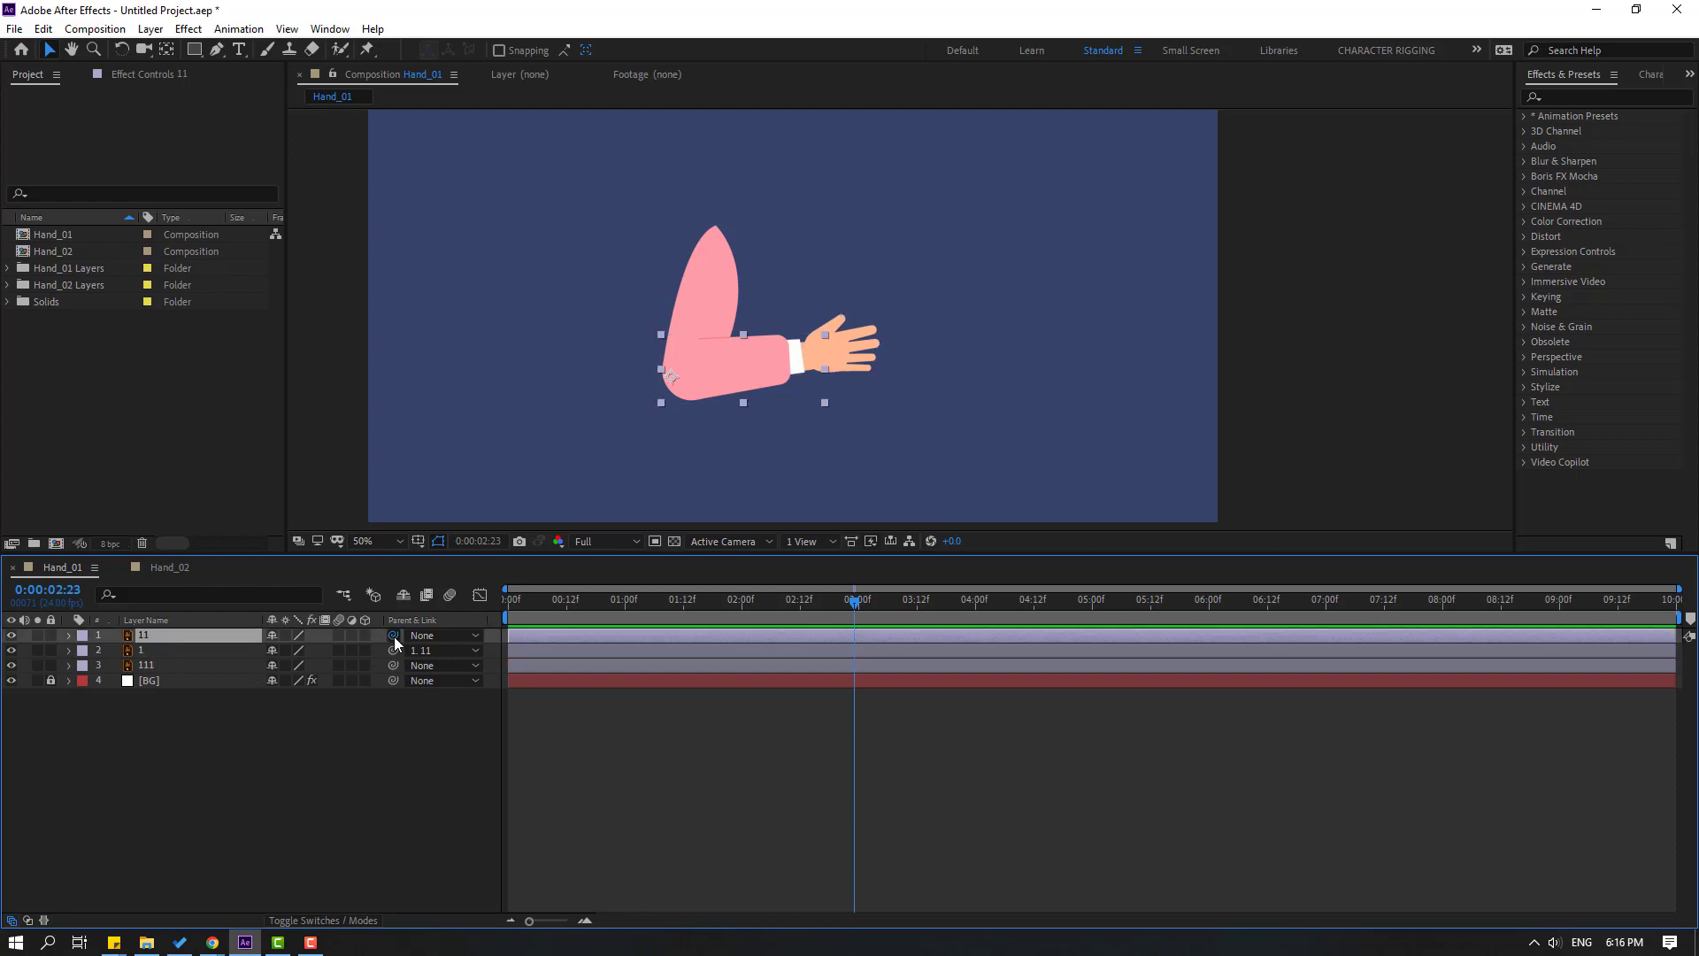
drag(394, 635, 146, 666)
click(137, 768)
- Test the parenting by moving the upper-arm layer 111, and undo the move
click(147, 666)
drag(706, 270, 616, 321)
key(ctrl+z)
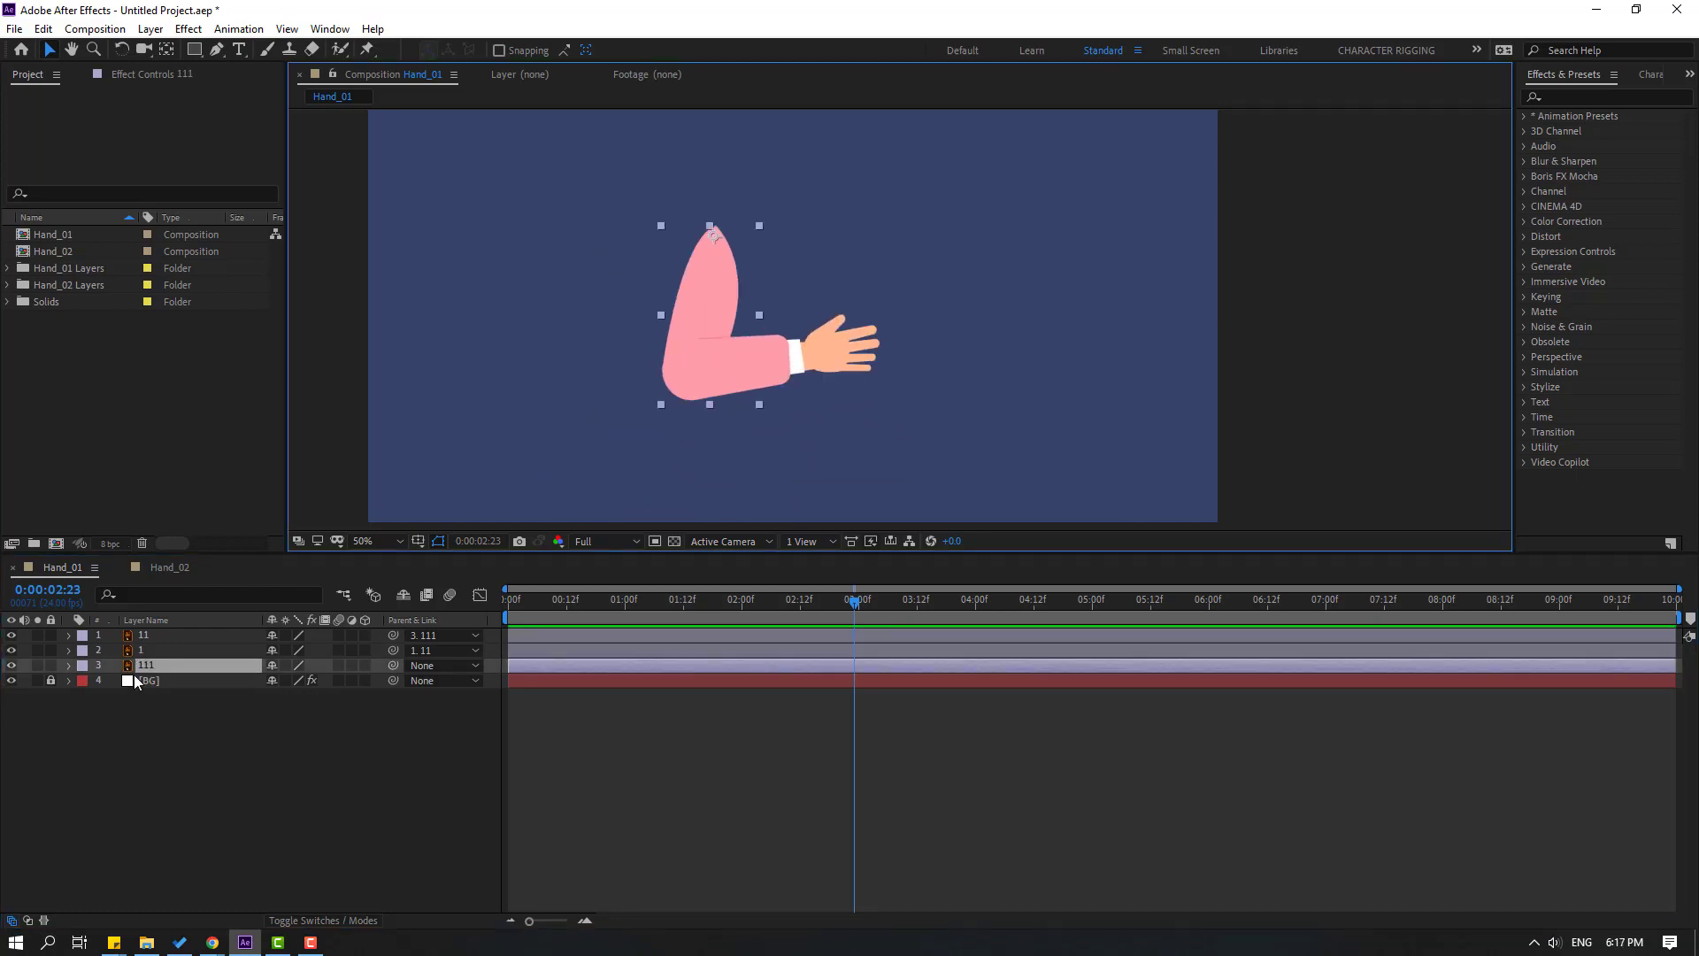
- Rig layers 111, 1 and 11 with Duik Bassel.2's Auto-rig & IK and collapse the new controller layer
shift+click(142, 655)
shift+click(148, 636)
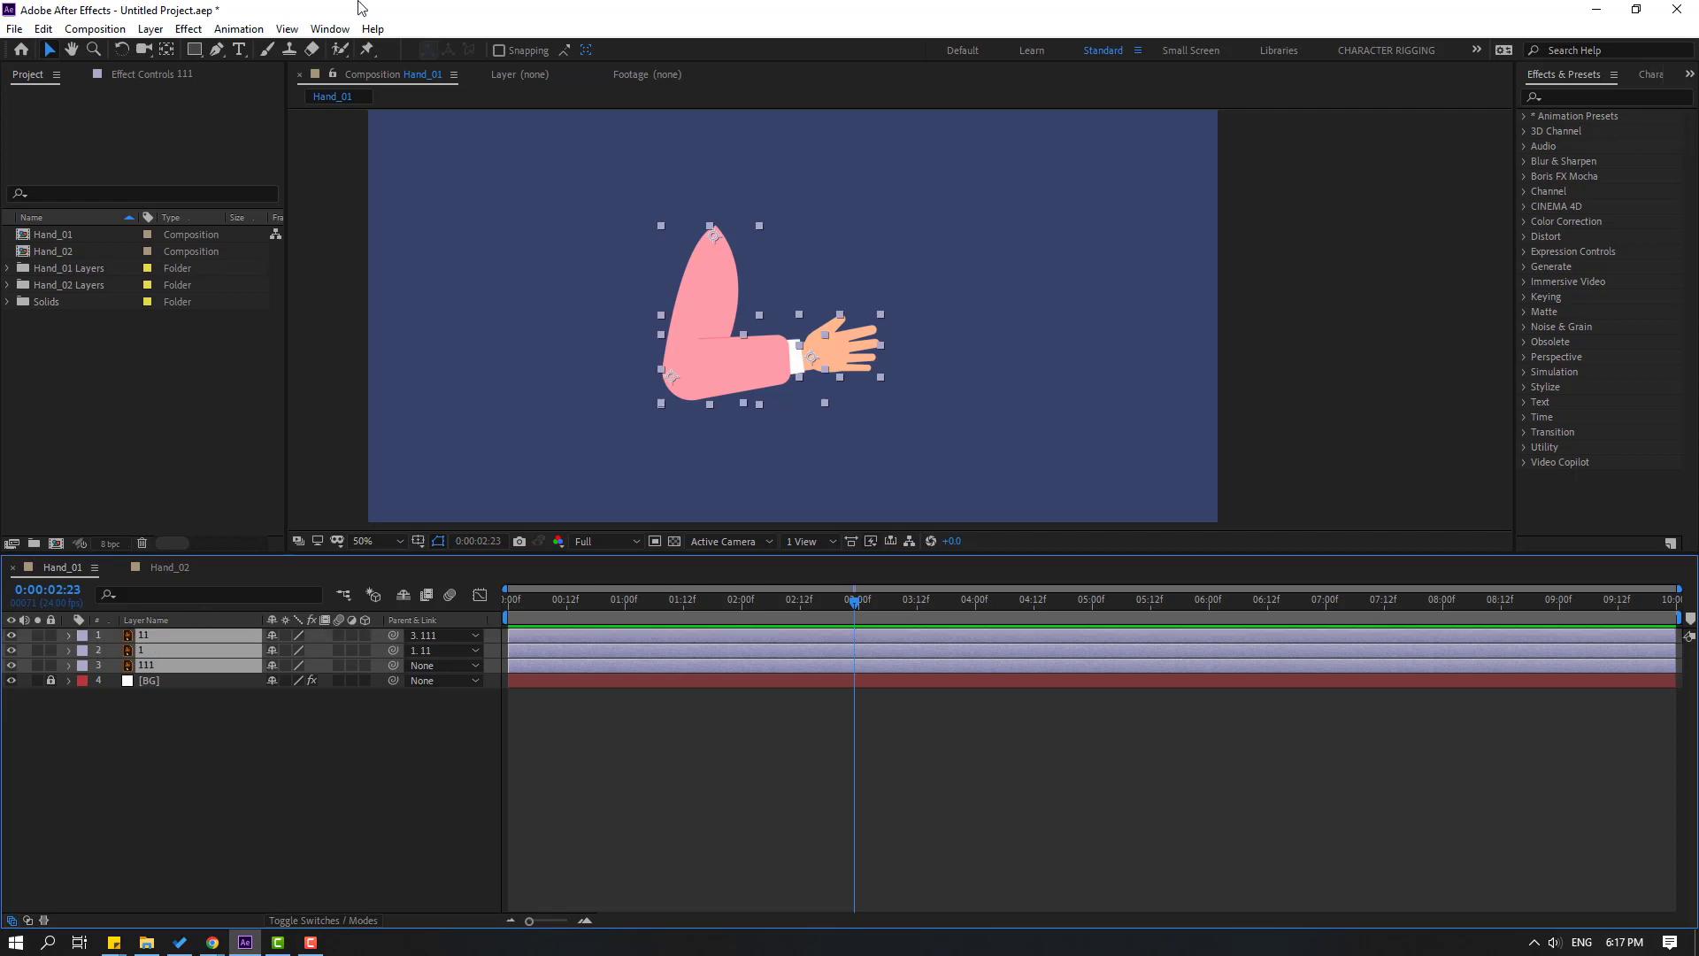
click(330, 28)
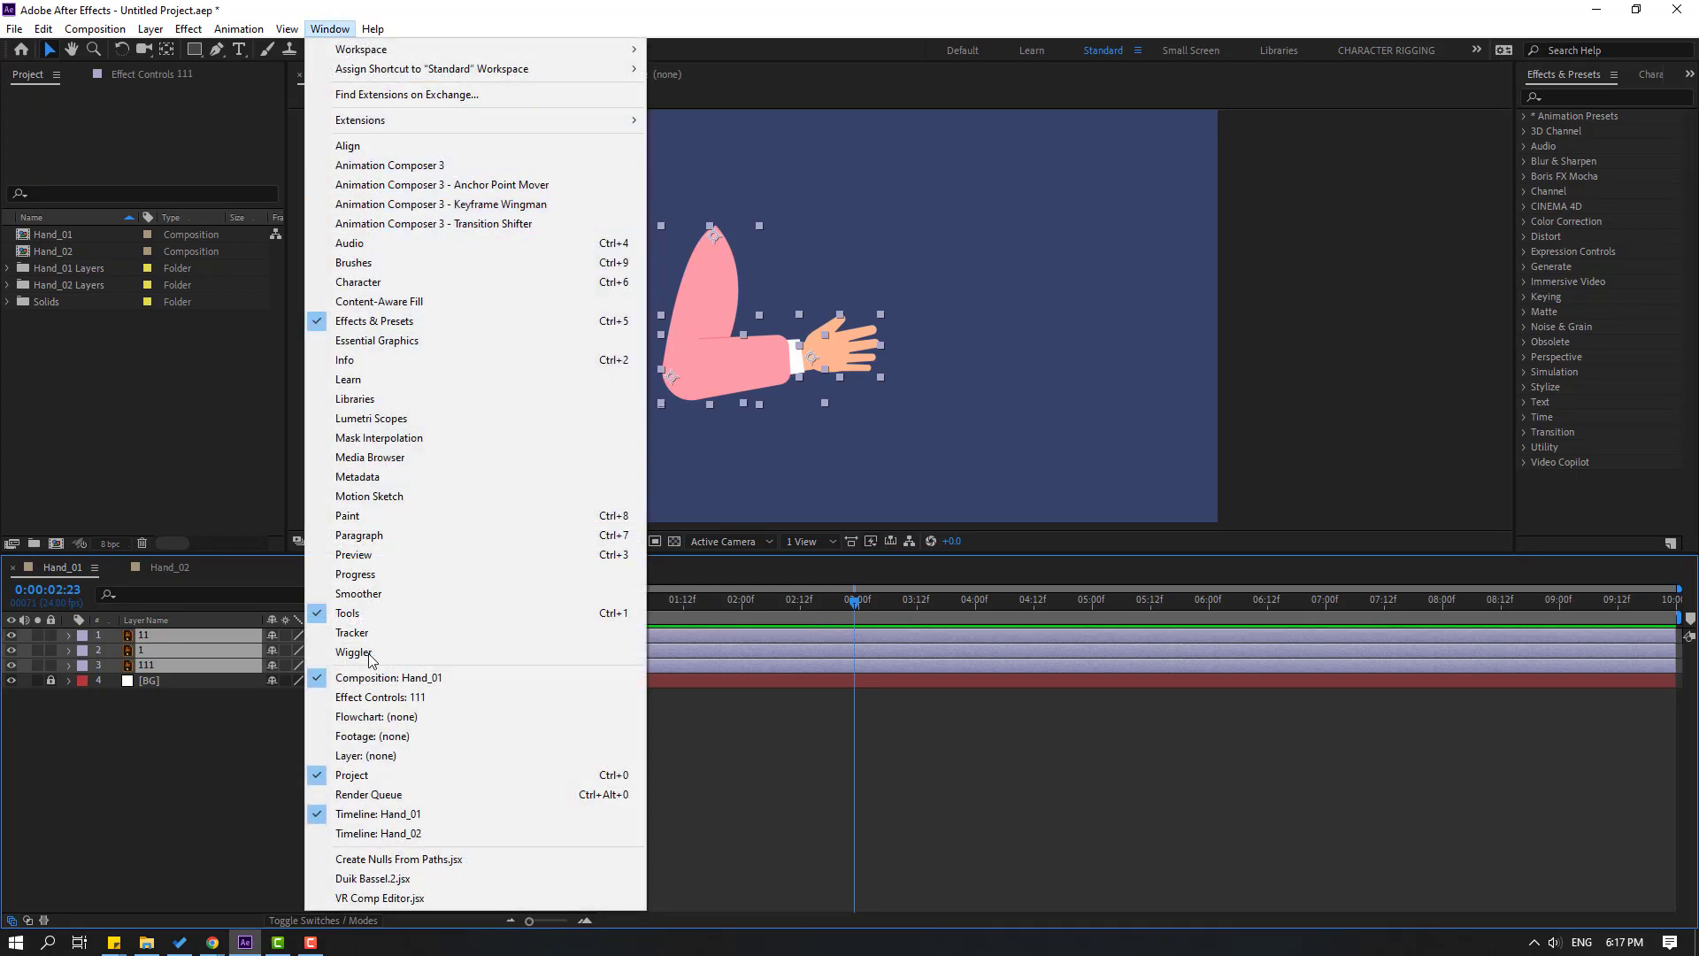
click(372, 878)
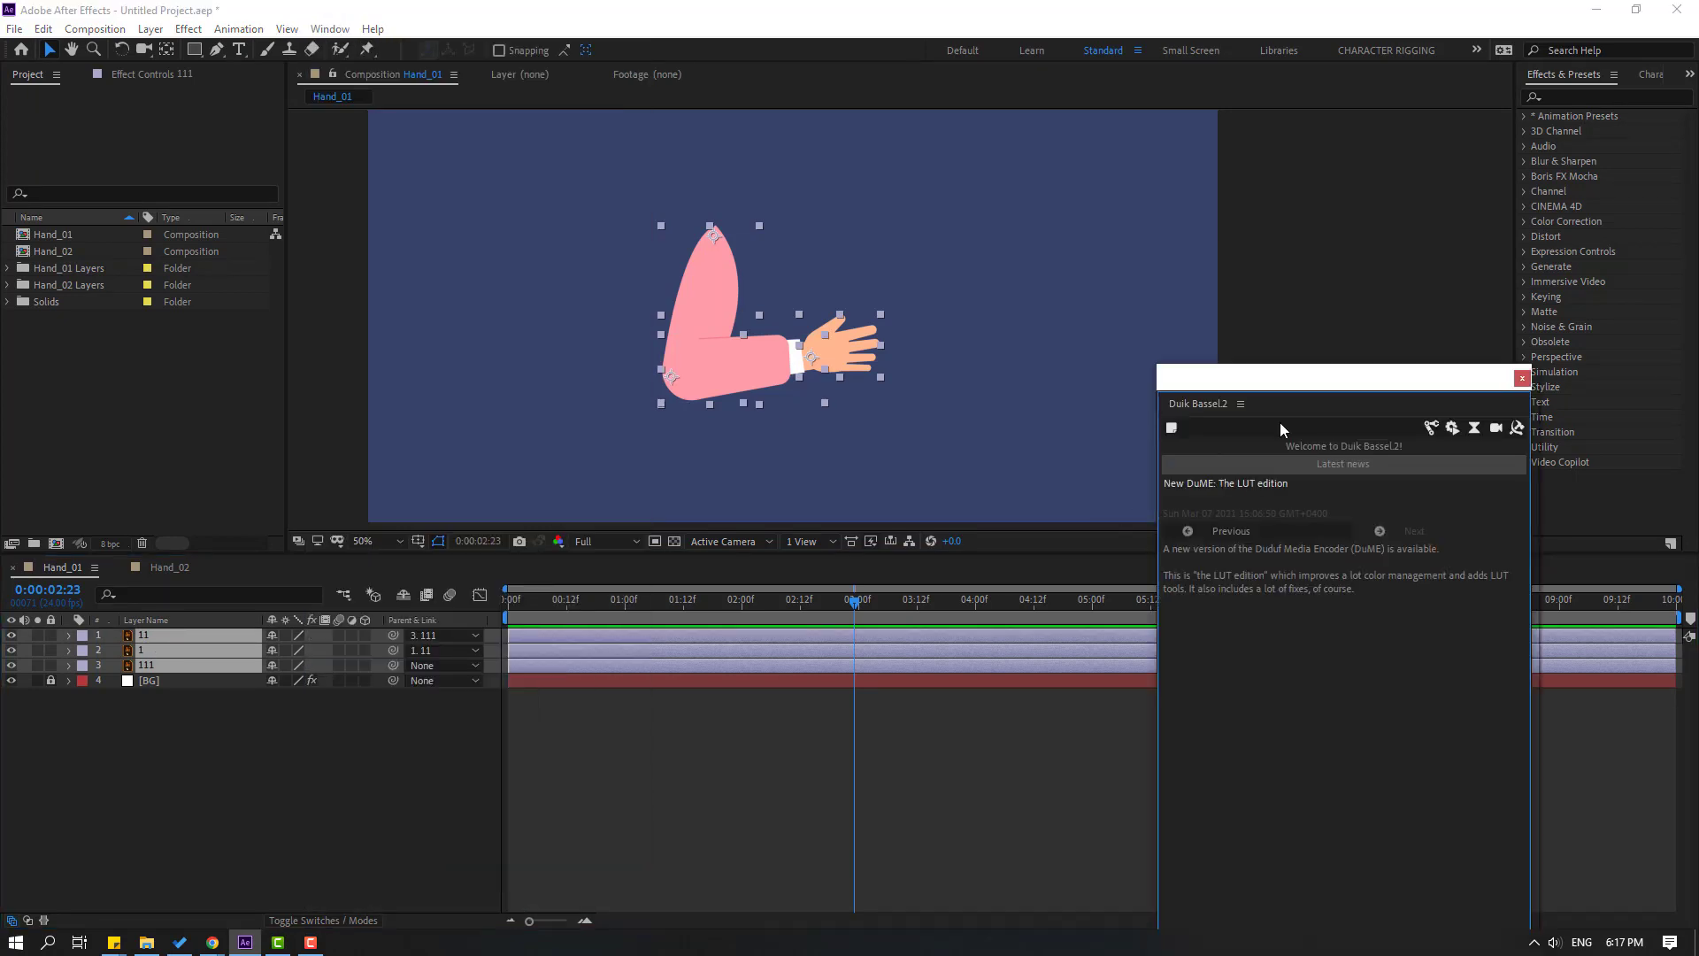
click(1429, 430)
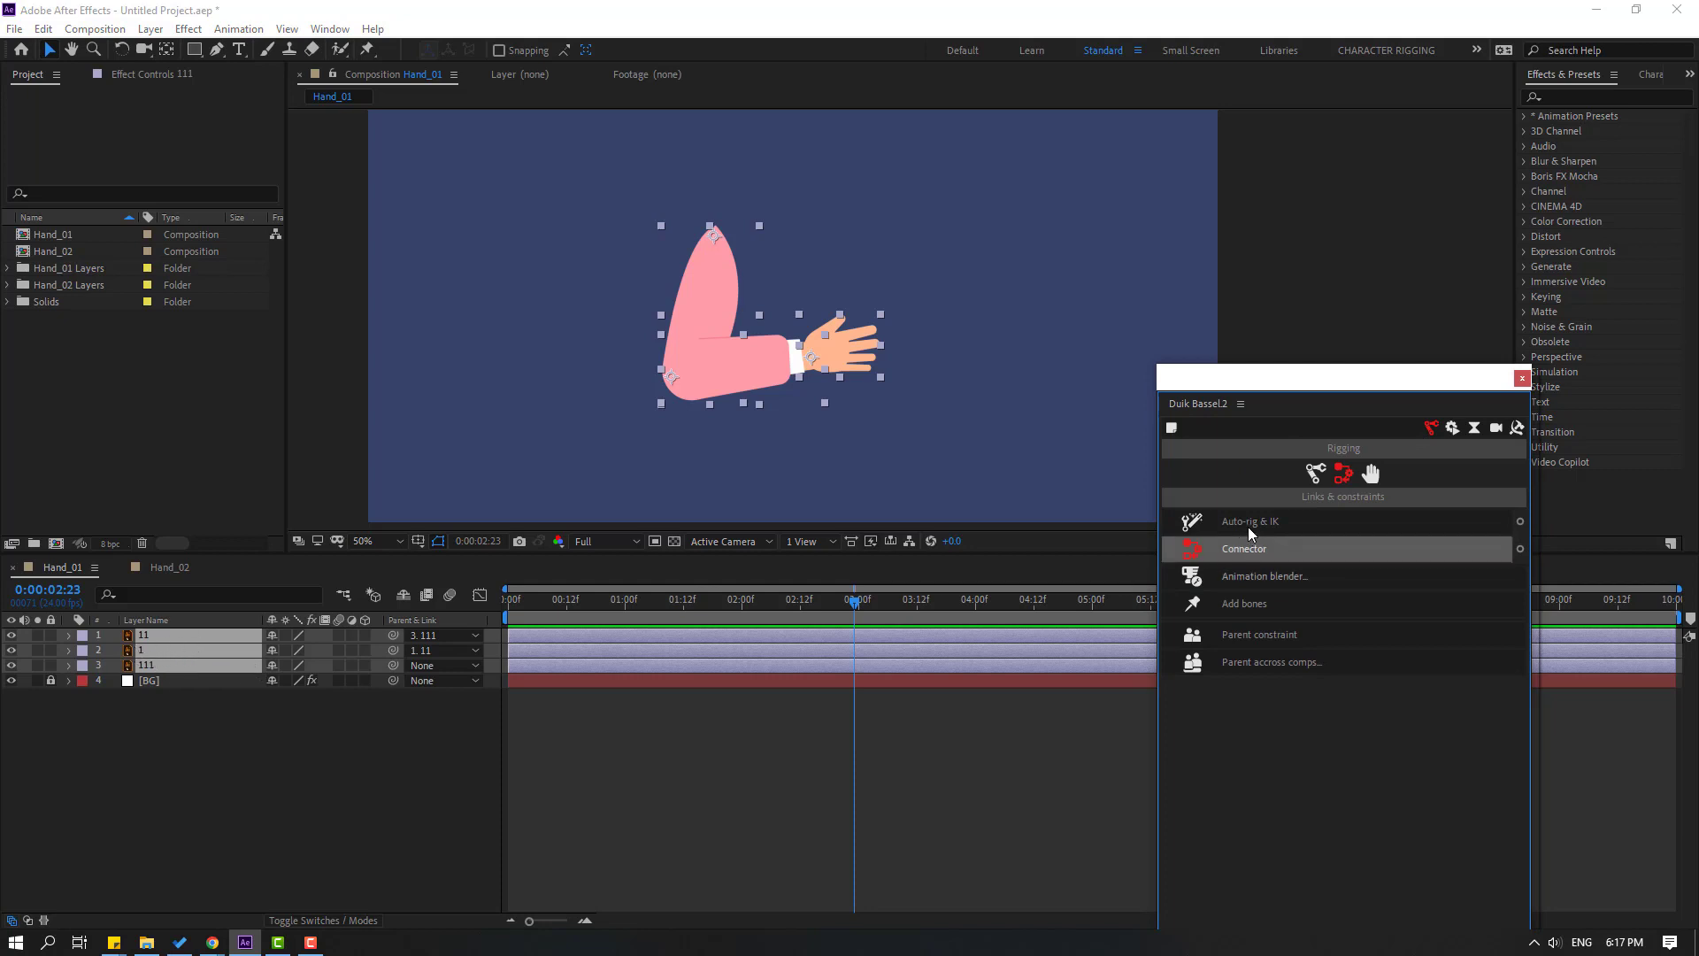
click(1275, 524)
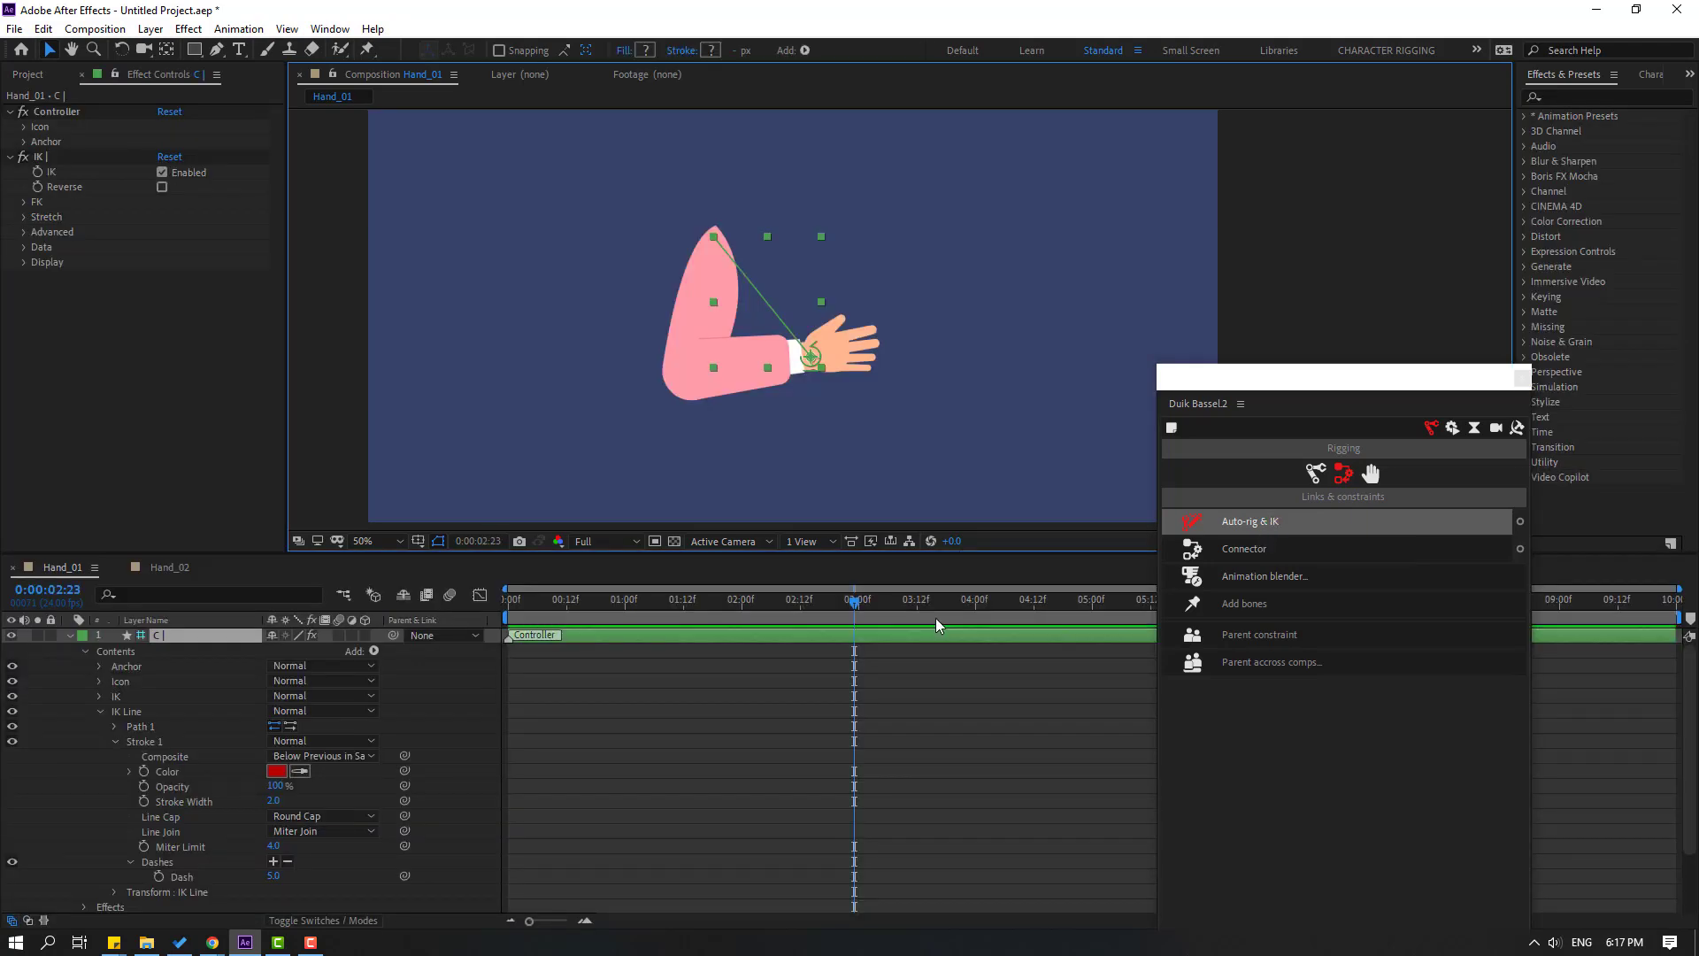
click(70, 636)
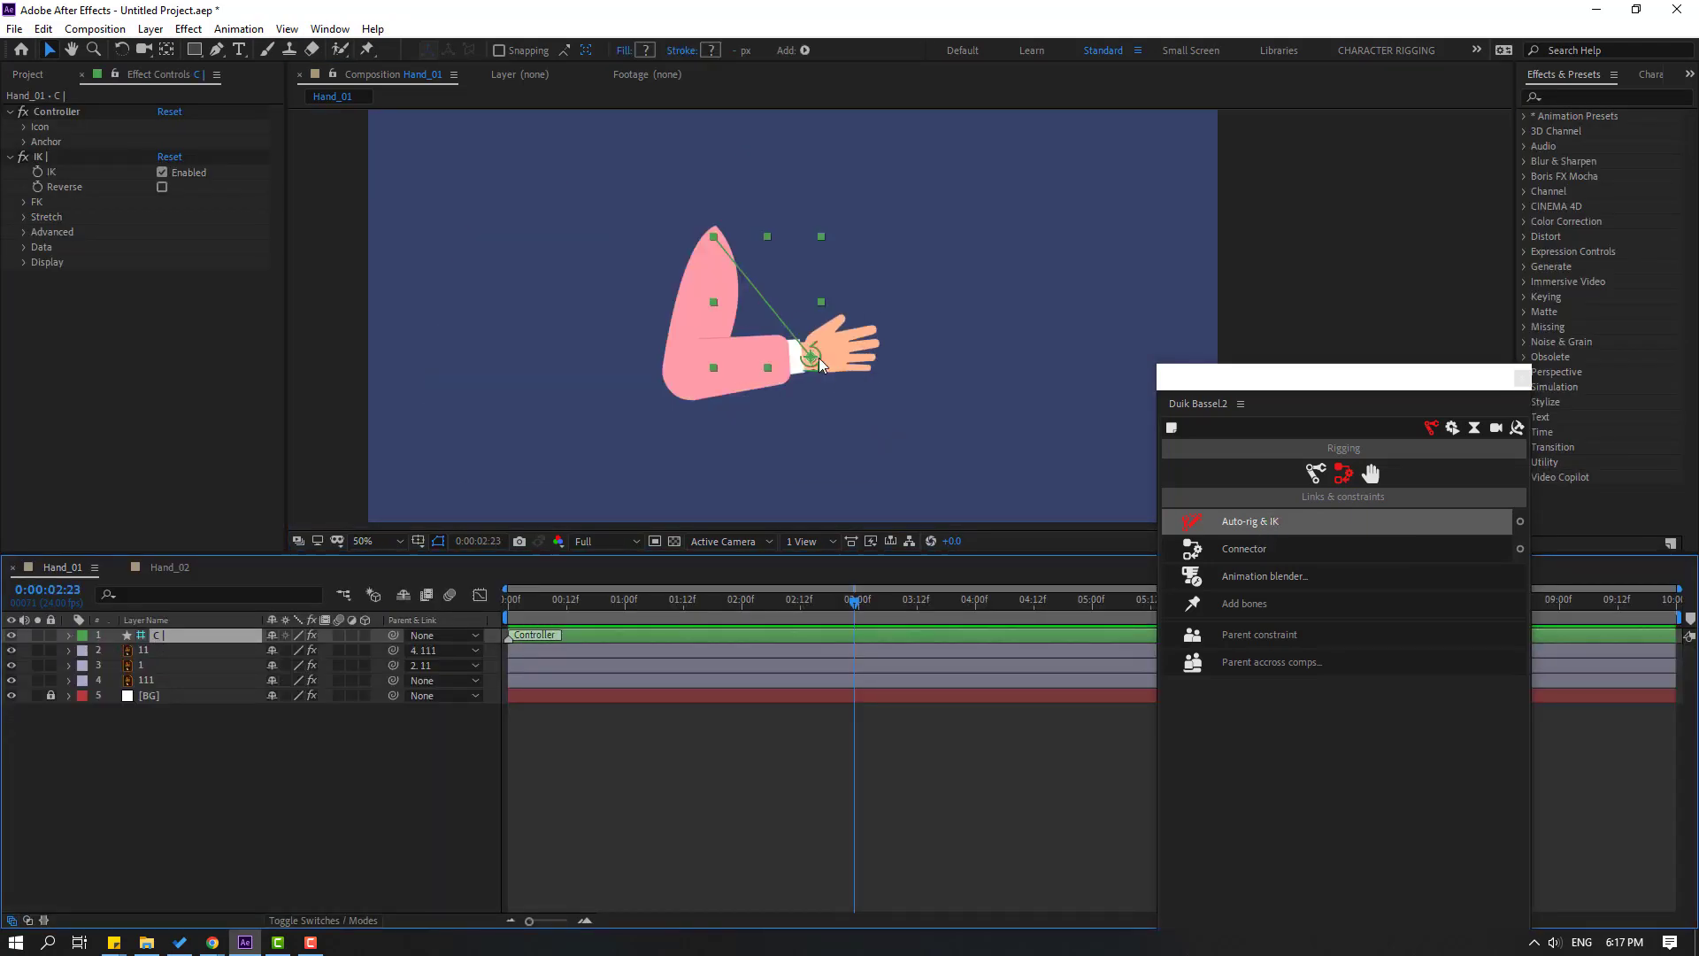
- Test the arm rig by moving the hand controller, and set the controller's icon size to 210%
mouse_move(816, 352)
mouse_down()
mouse_move(798, 372)
mouse_move(832, 370)
mouse_move(766, 372)
mouse_move(815, 341)
mouse_move(751, 368)
mouse_move(791, 404)
mouse_move(798, 372)
mouse_move(761, 380)
mouse_move(810, 356)
mouse_up()
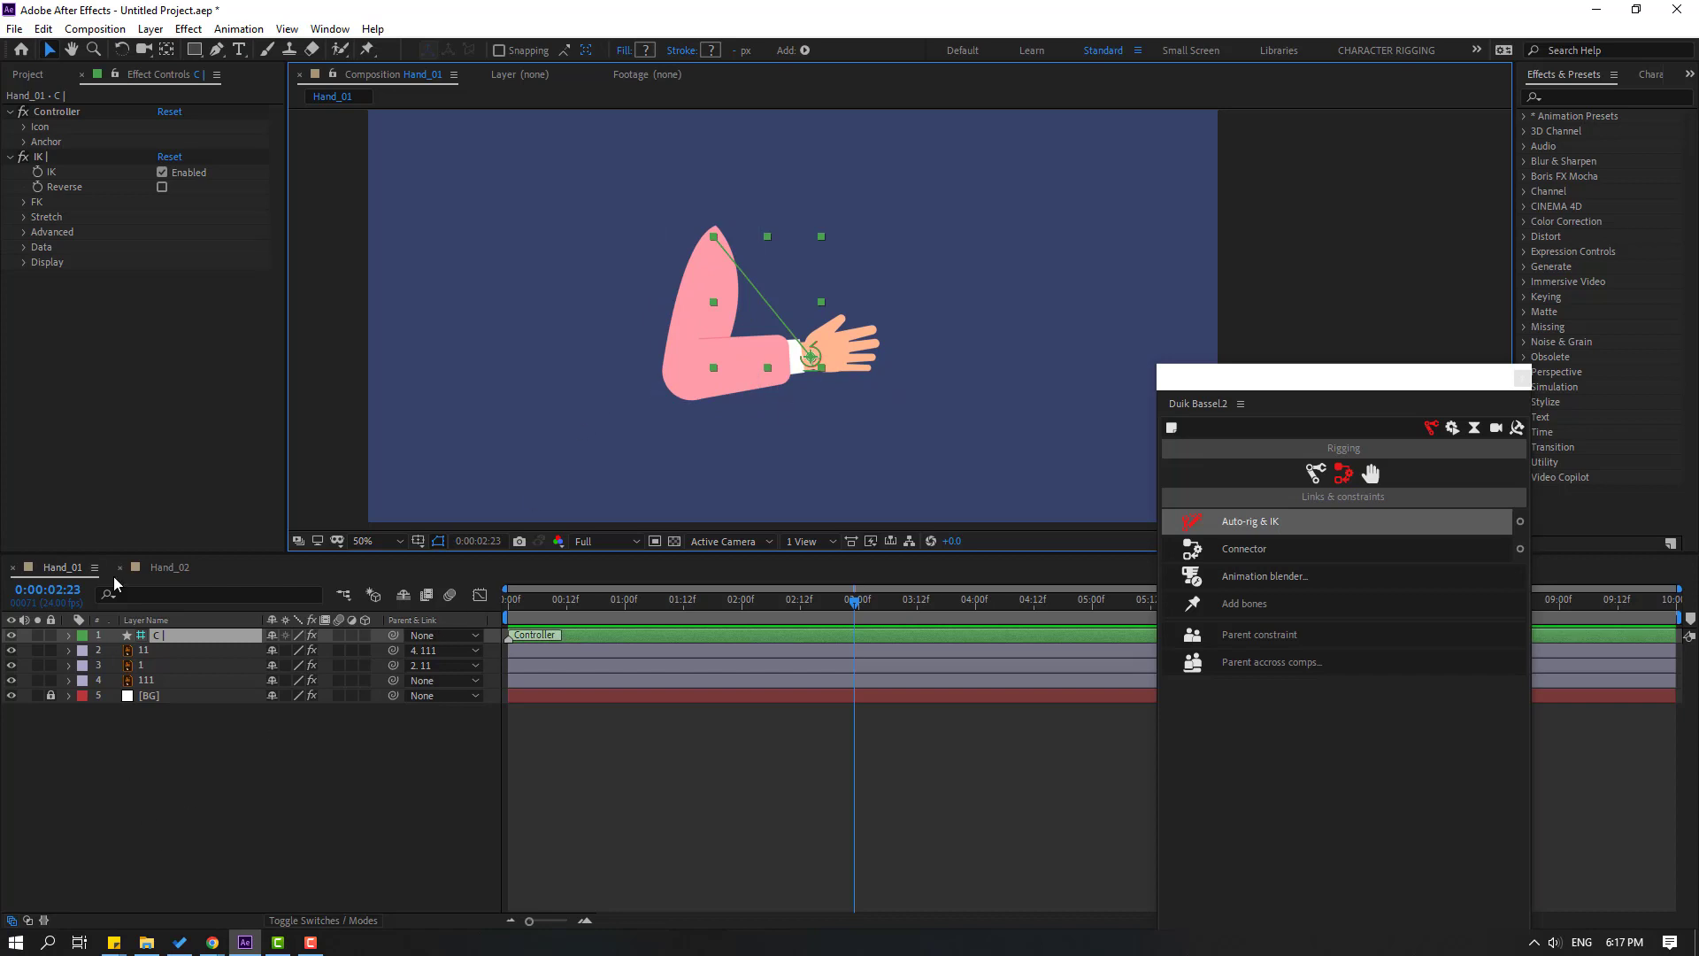
click(25, 133)
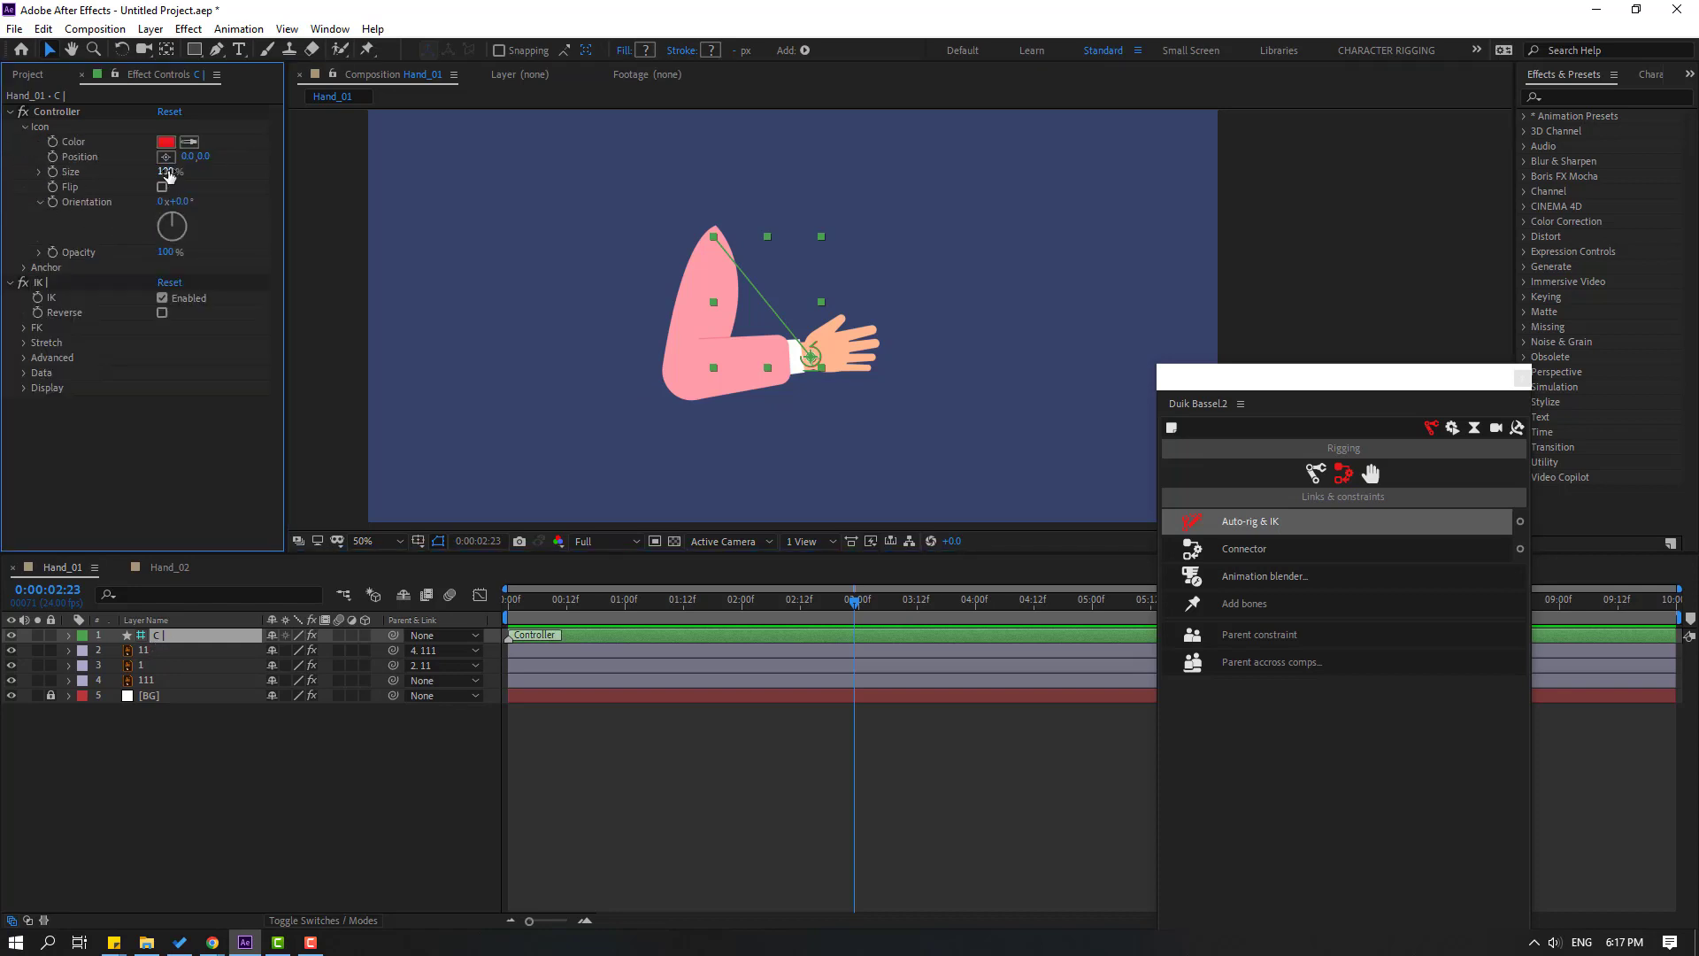
drag(164, 171, 235, 171)
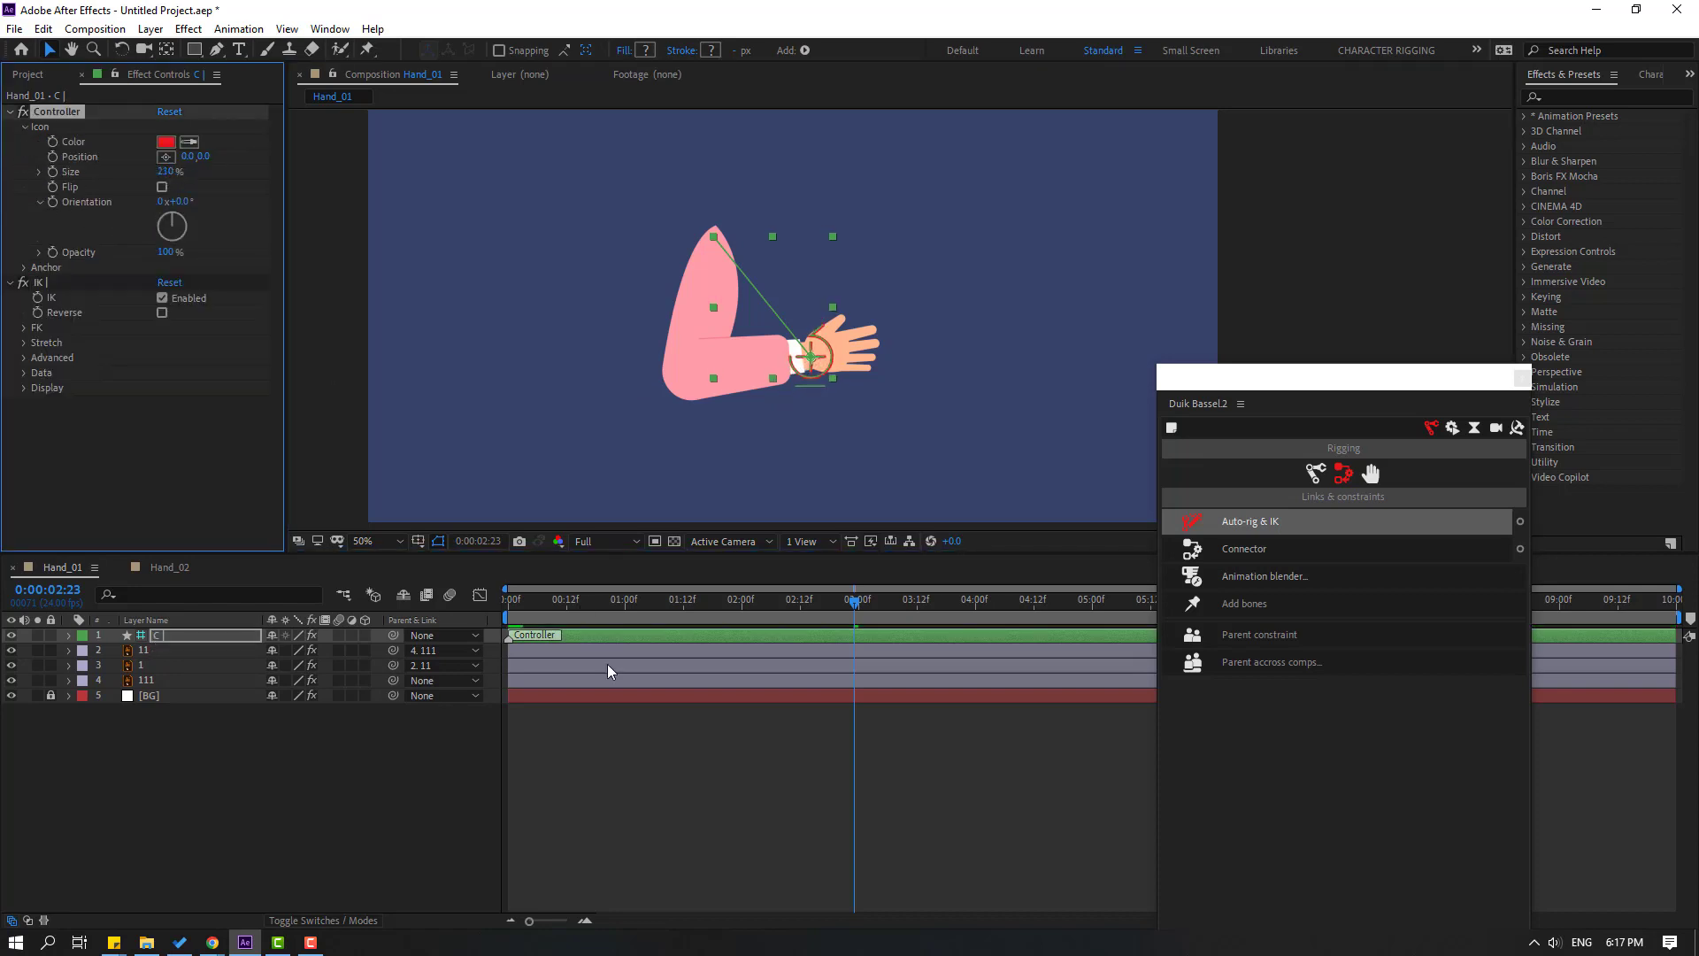
- Add a Position keyframe to the controller layer at 0:00:00:00
drag(855, 612, 508, 609)
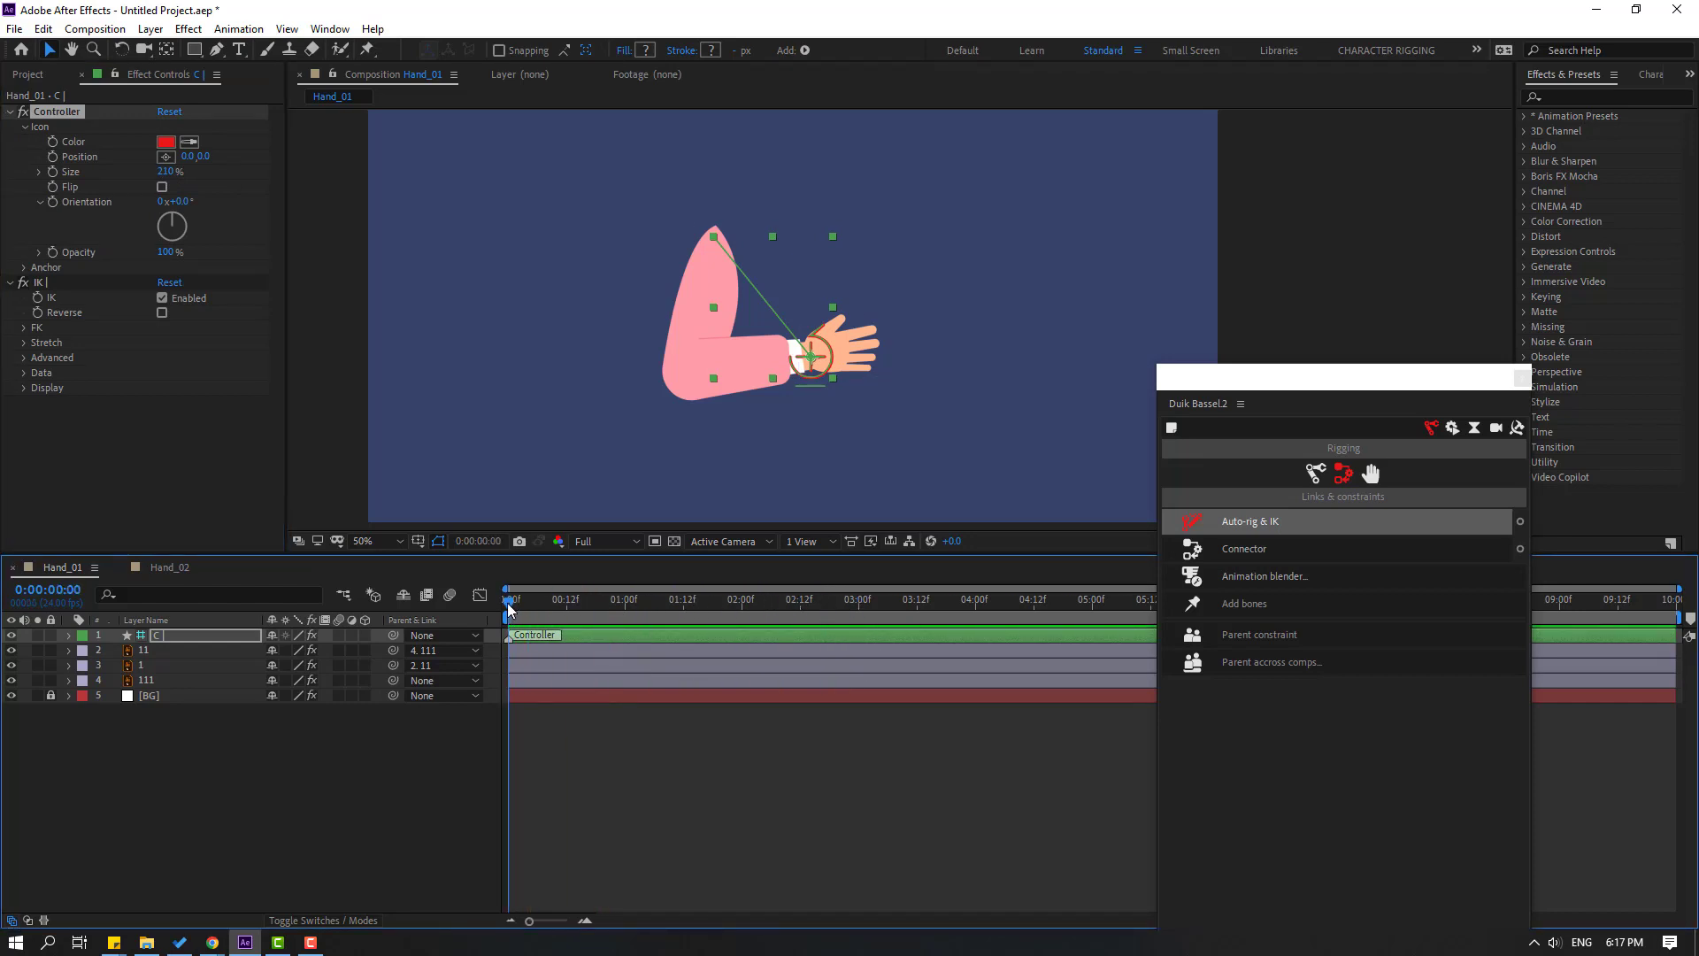
click(169, 638)
key(p)
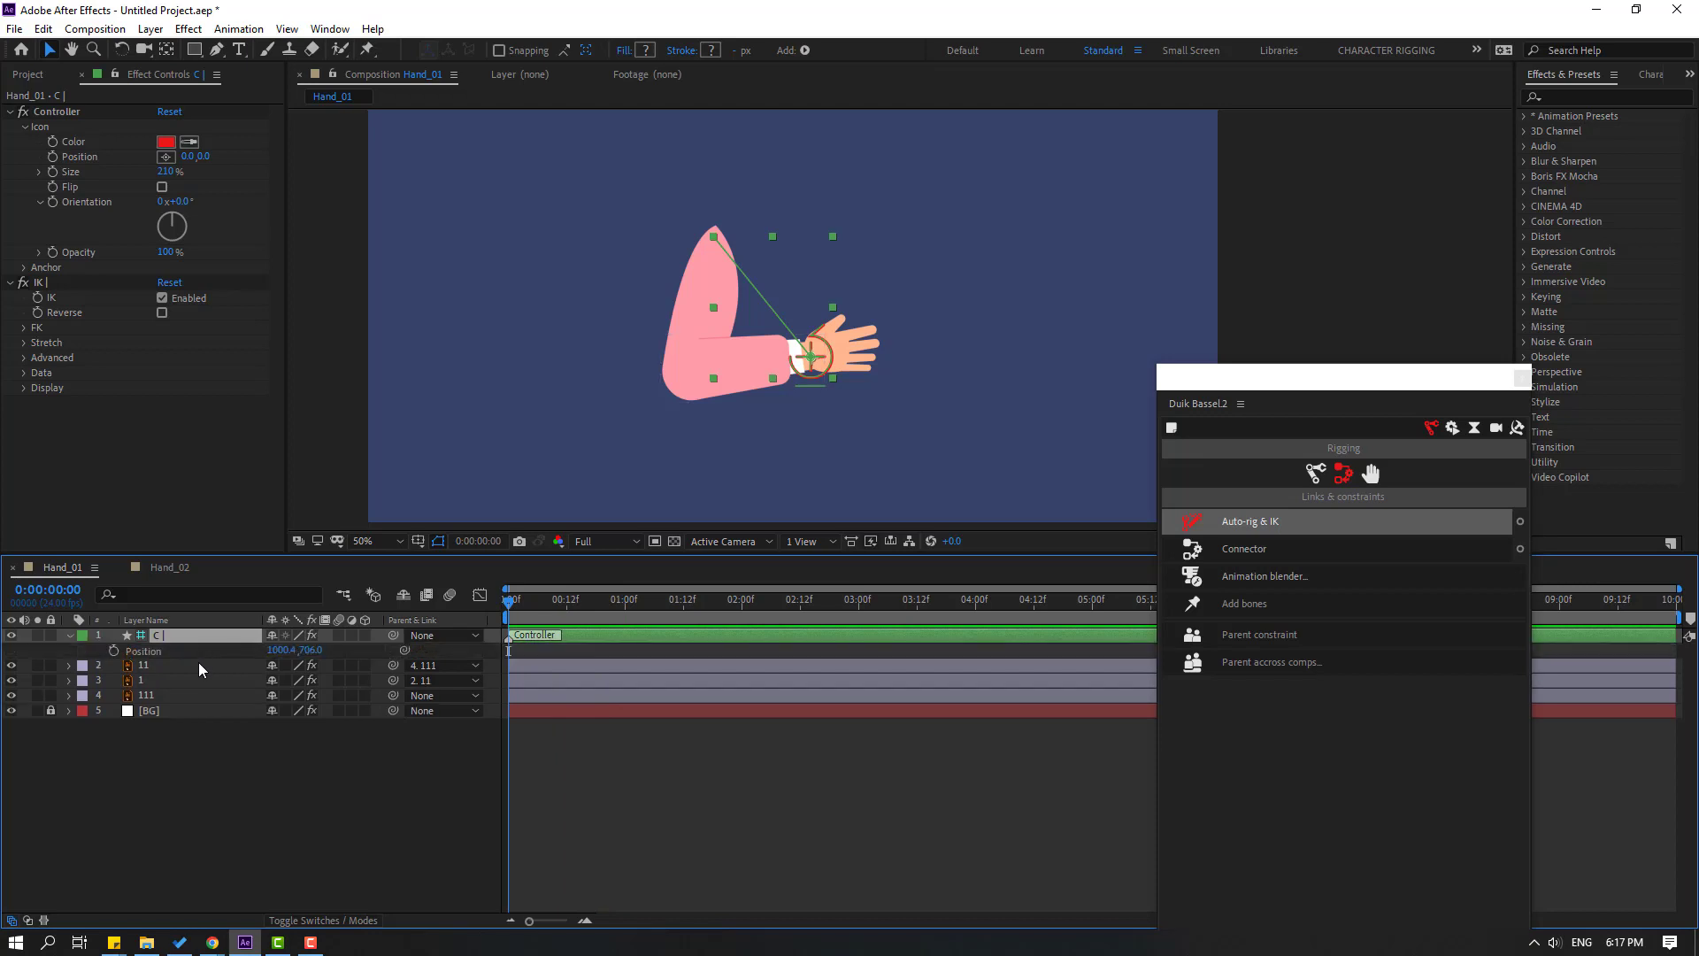
click(114, 651)
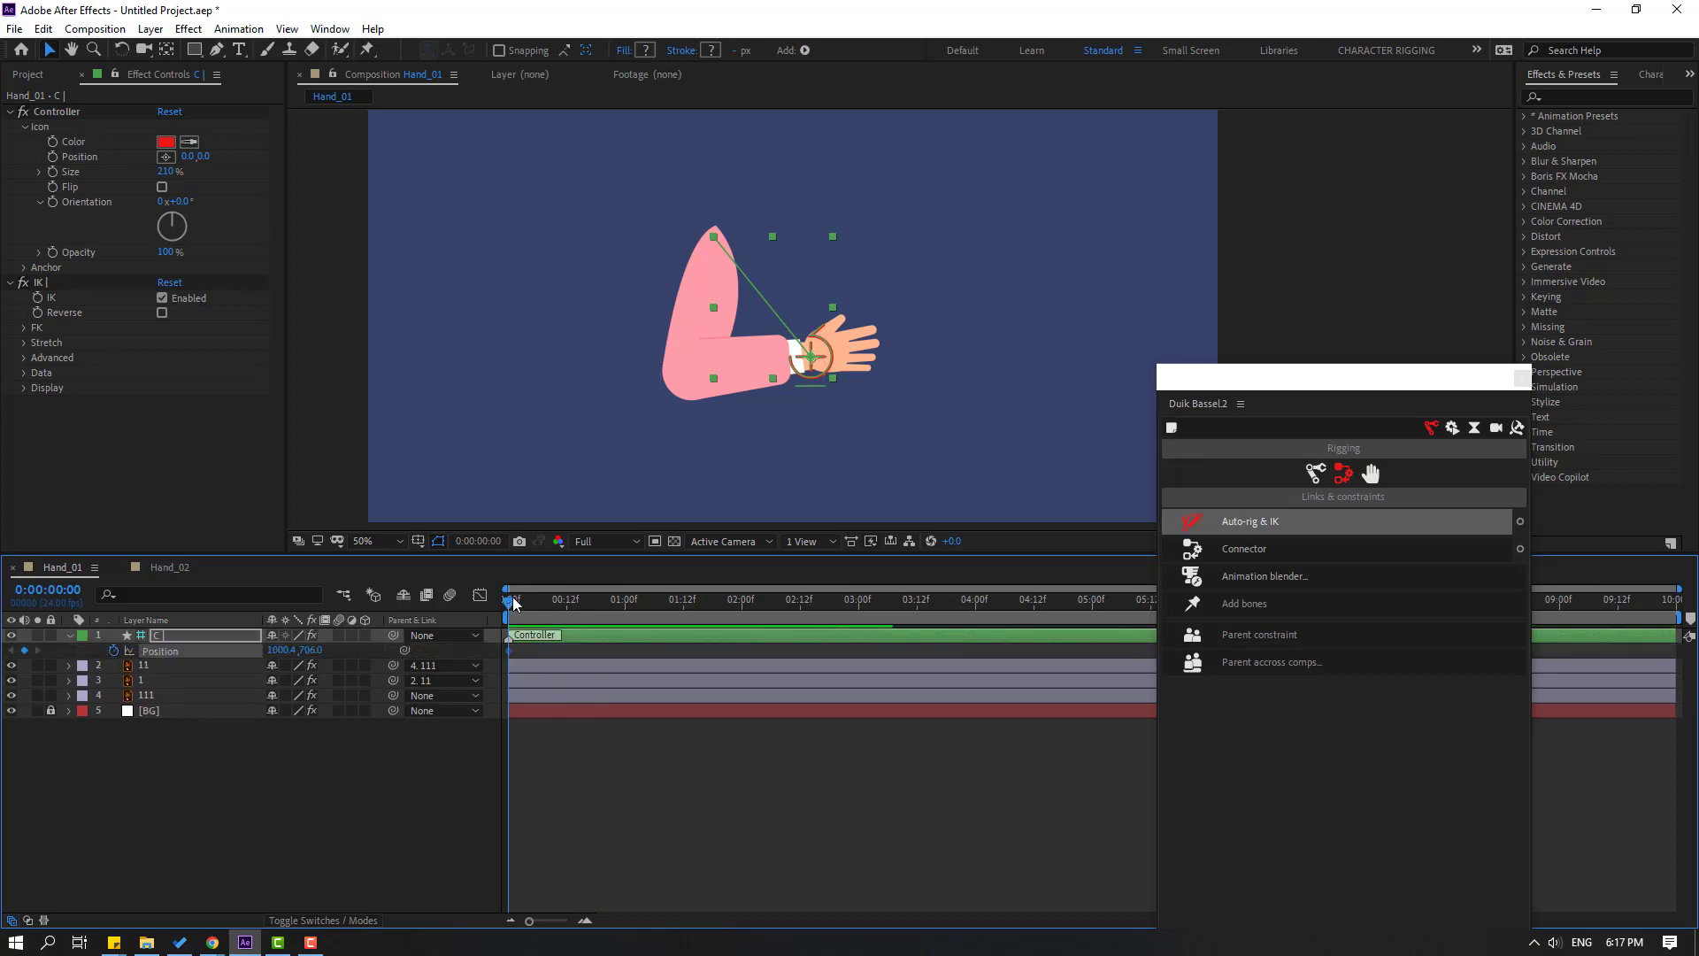
- Keyframe the arm motion by repositioning the hand controller at 0:00:00:08, about 0:00:00:15 and 0:00:01:06, and preview the animation
drag(511, 607, 548, 608)
drag(822, 363, 816, 396)
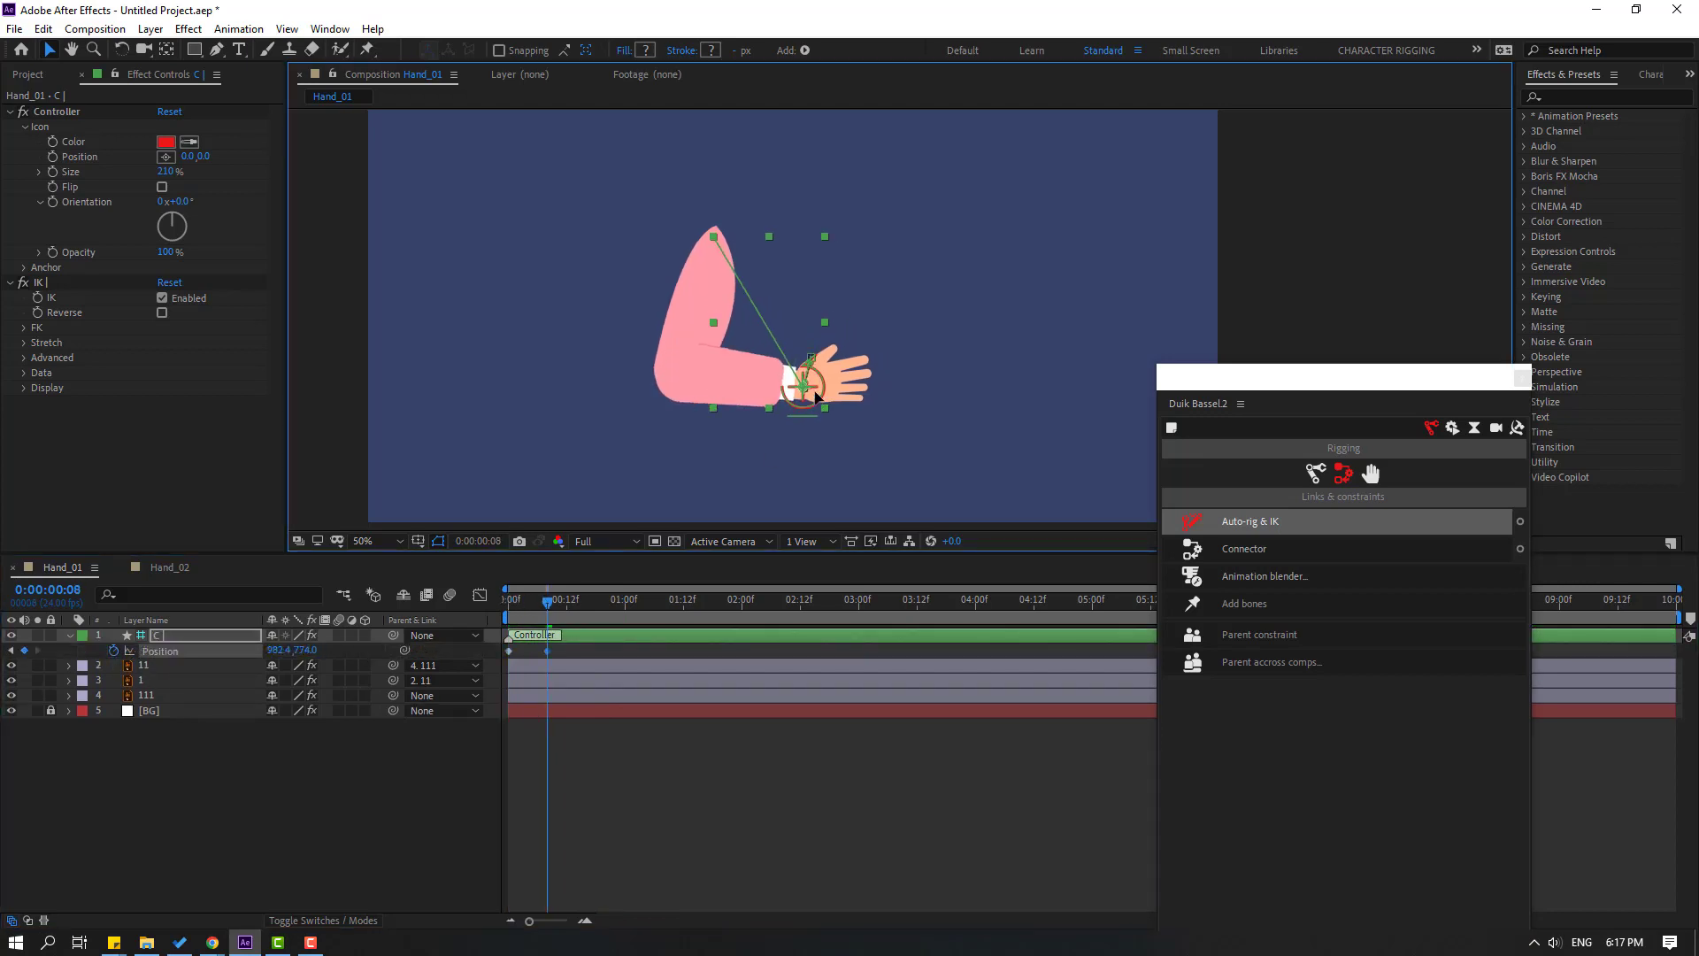
click(582, 593)
mouse_move(819, 400)
mouse_down()
mouse_move(870, 348)
mouse_move(812, 386)
mouse_up()
key(space)
key(space)
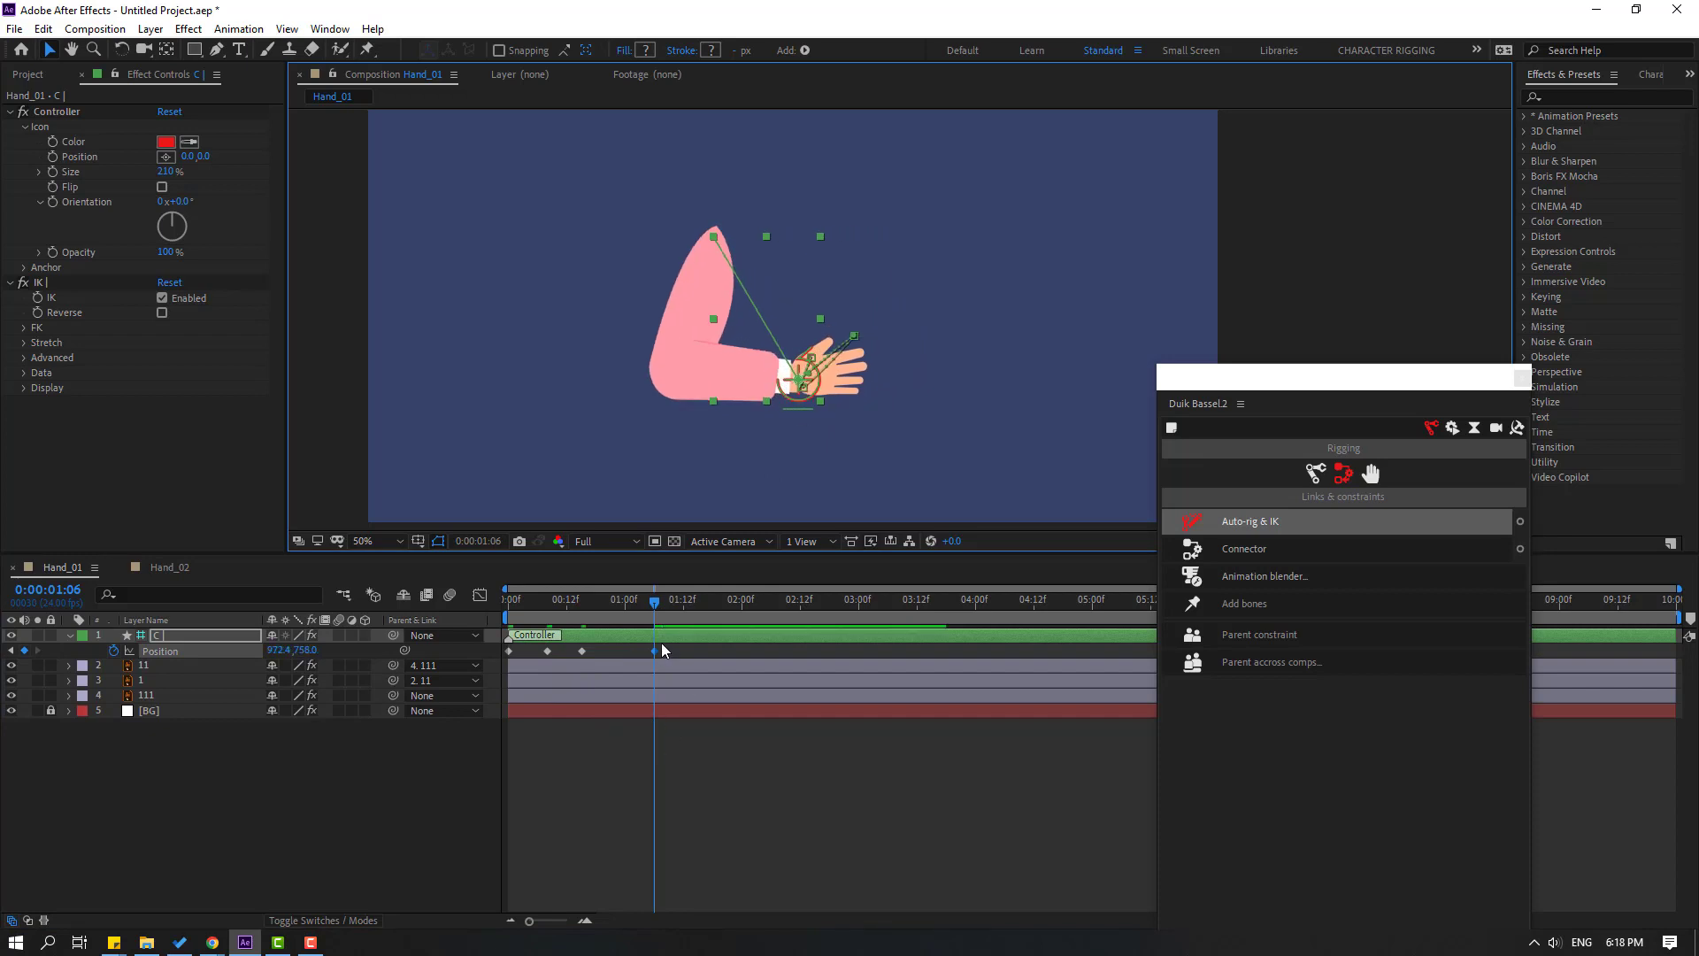
- Apply Easy Ease to all four Position keyframes of the controller layer
drag(531, 643, 664, 655)
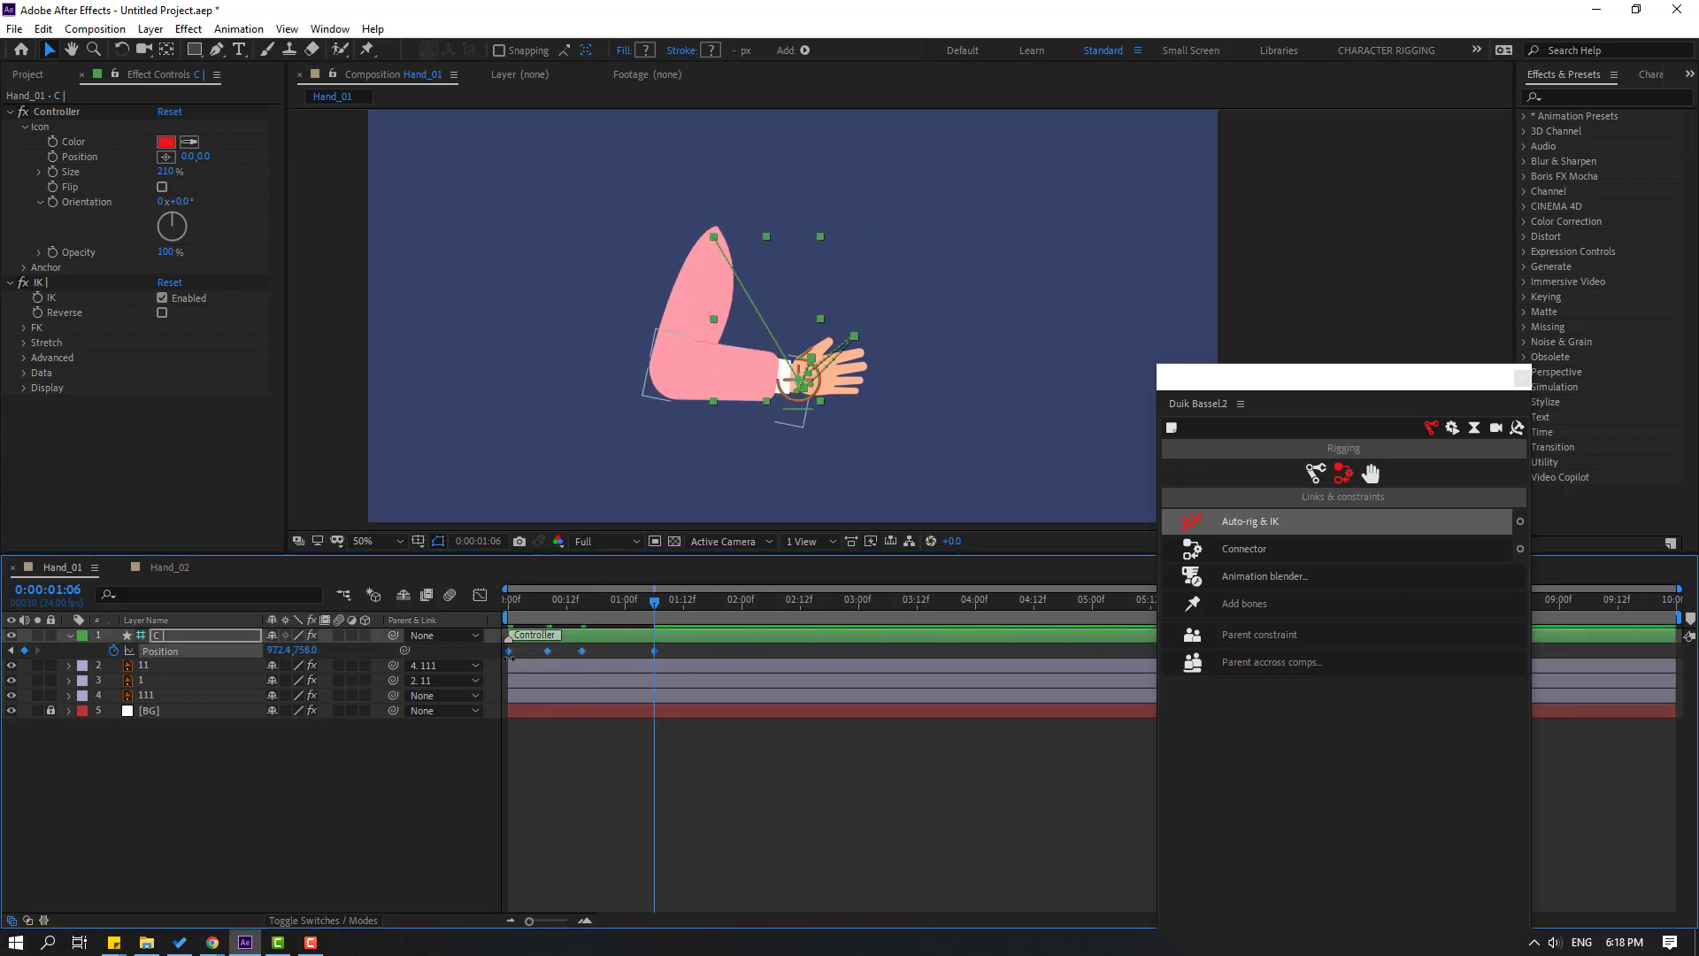
right_click(510, 653)
mouse_move(700, 873)
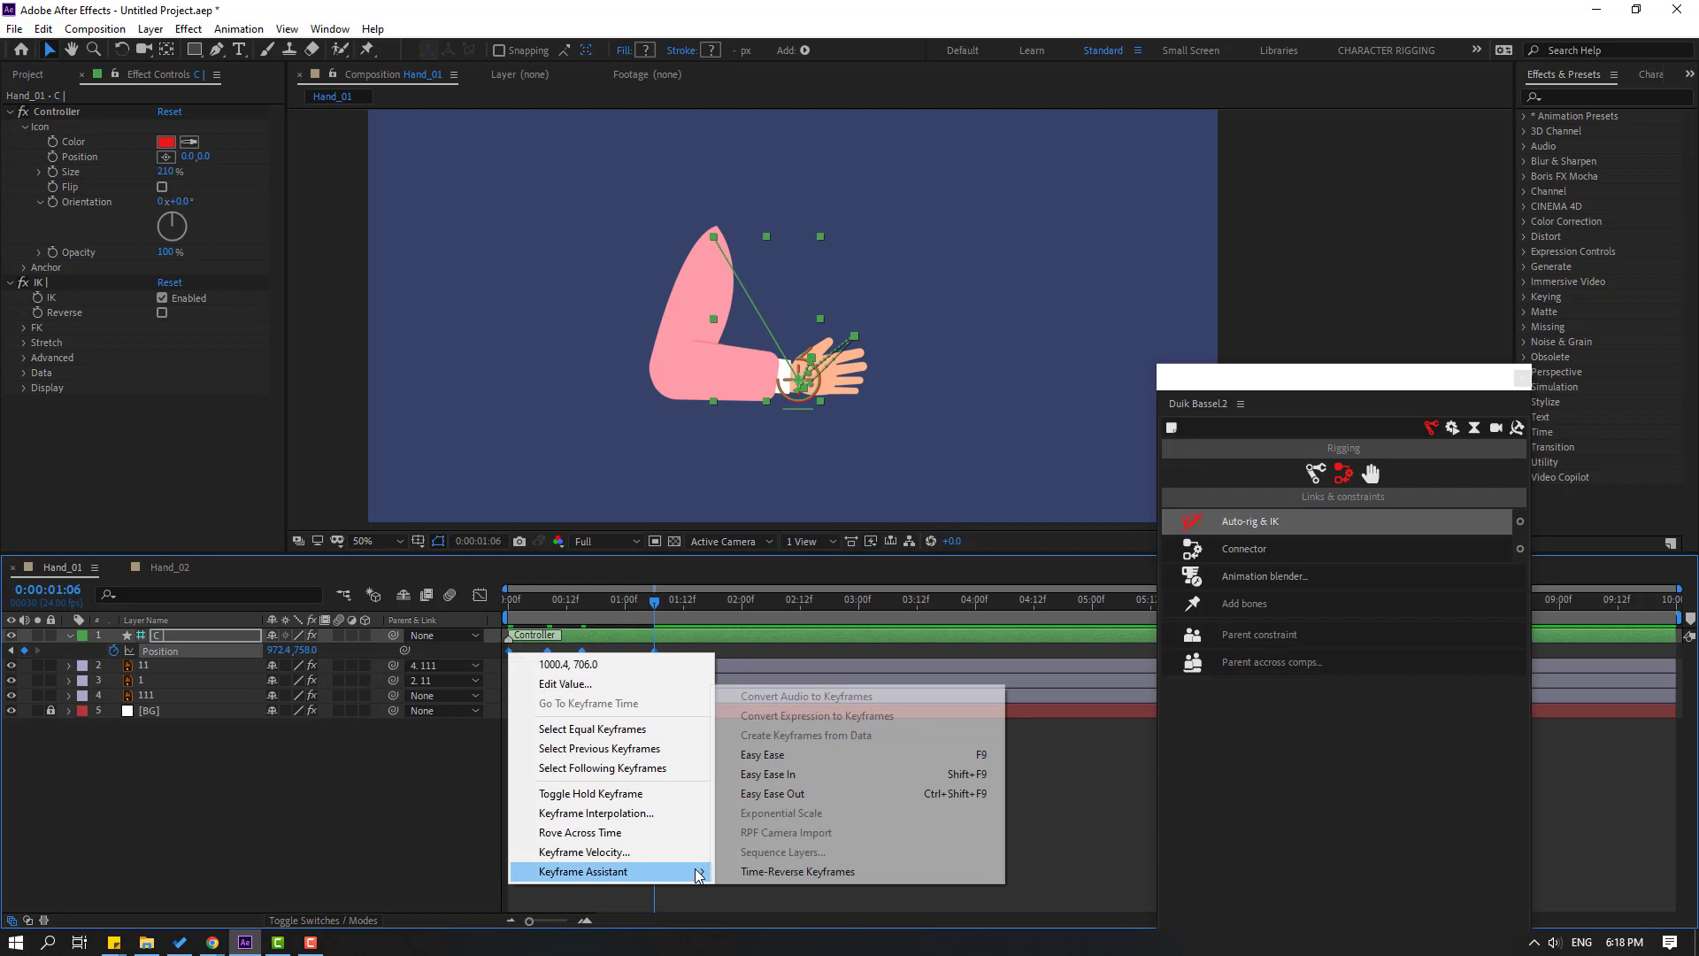
click(763, 755)
- End the work area at 0:00:01:15 and preview the eased arm motion
drag(656, 609, 698, 613)
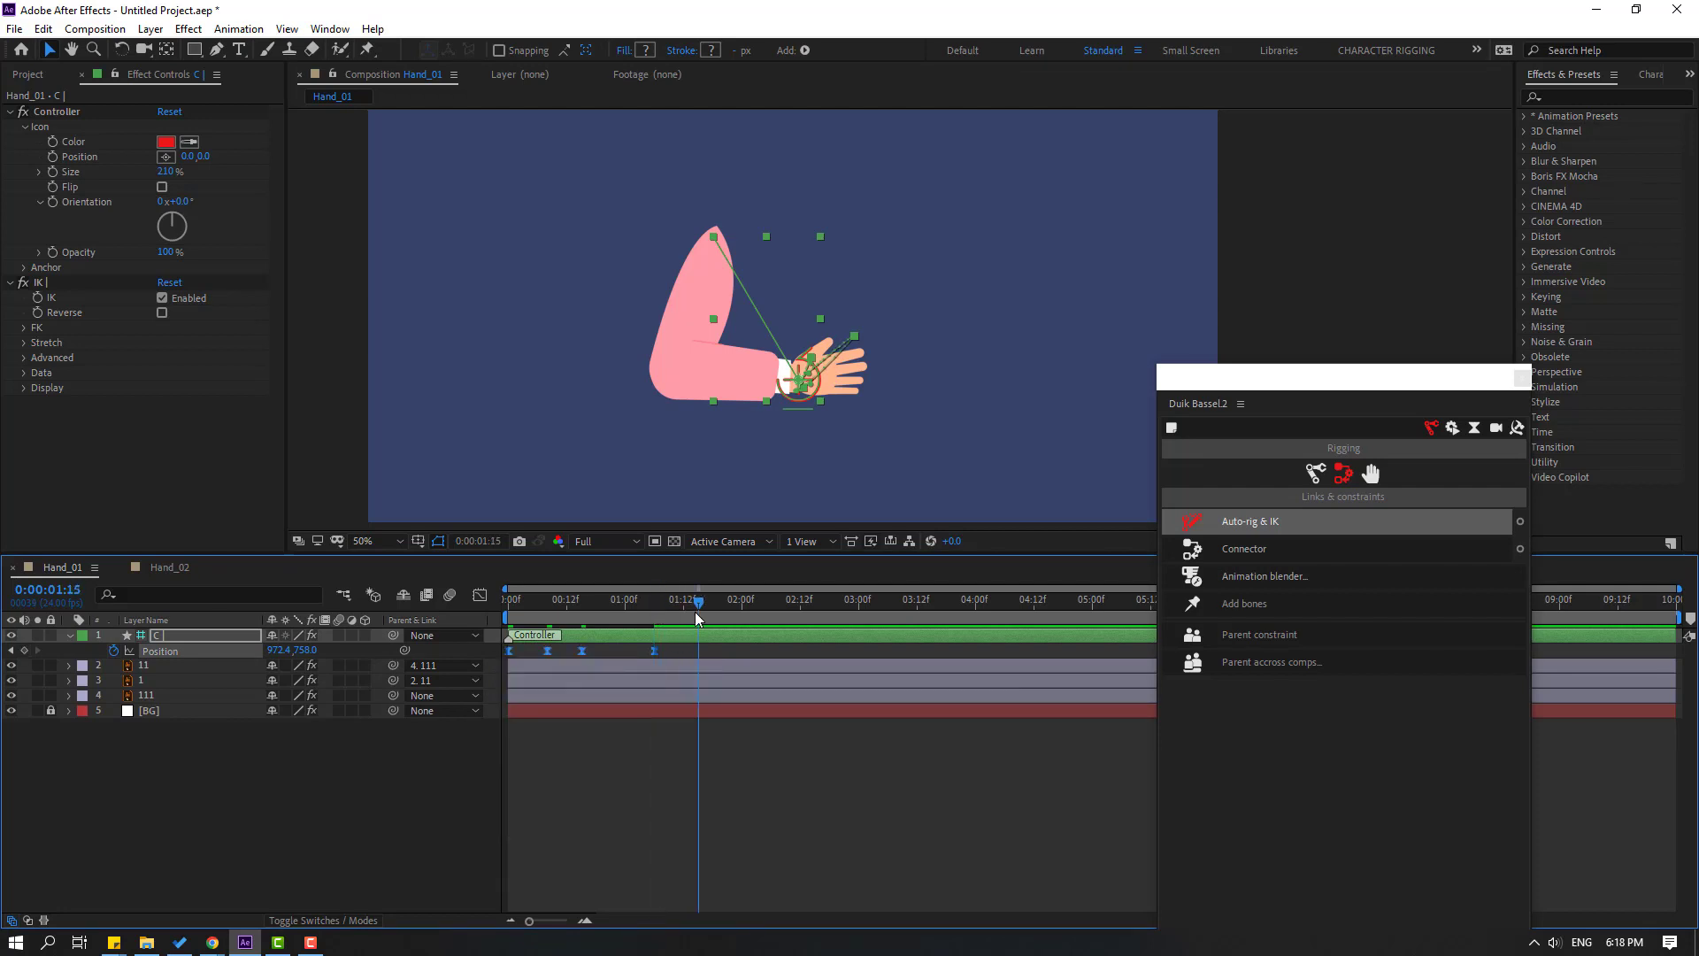
key(n)
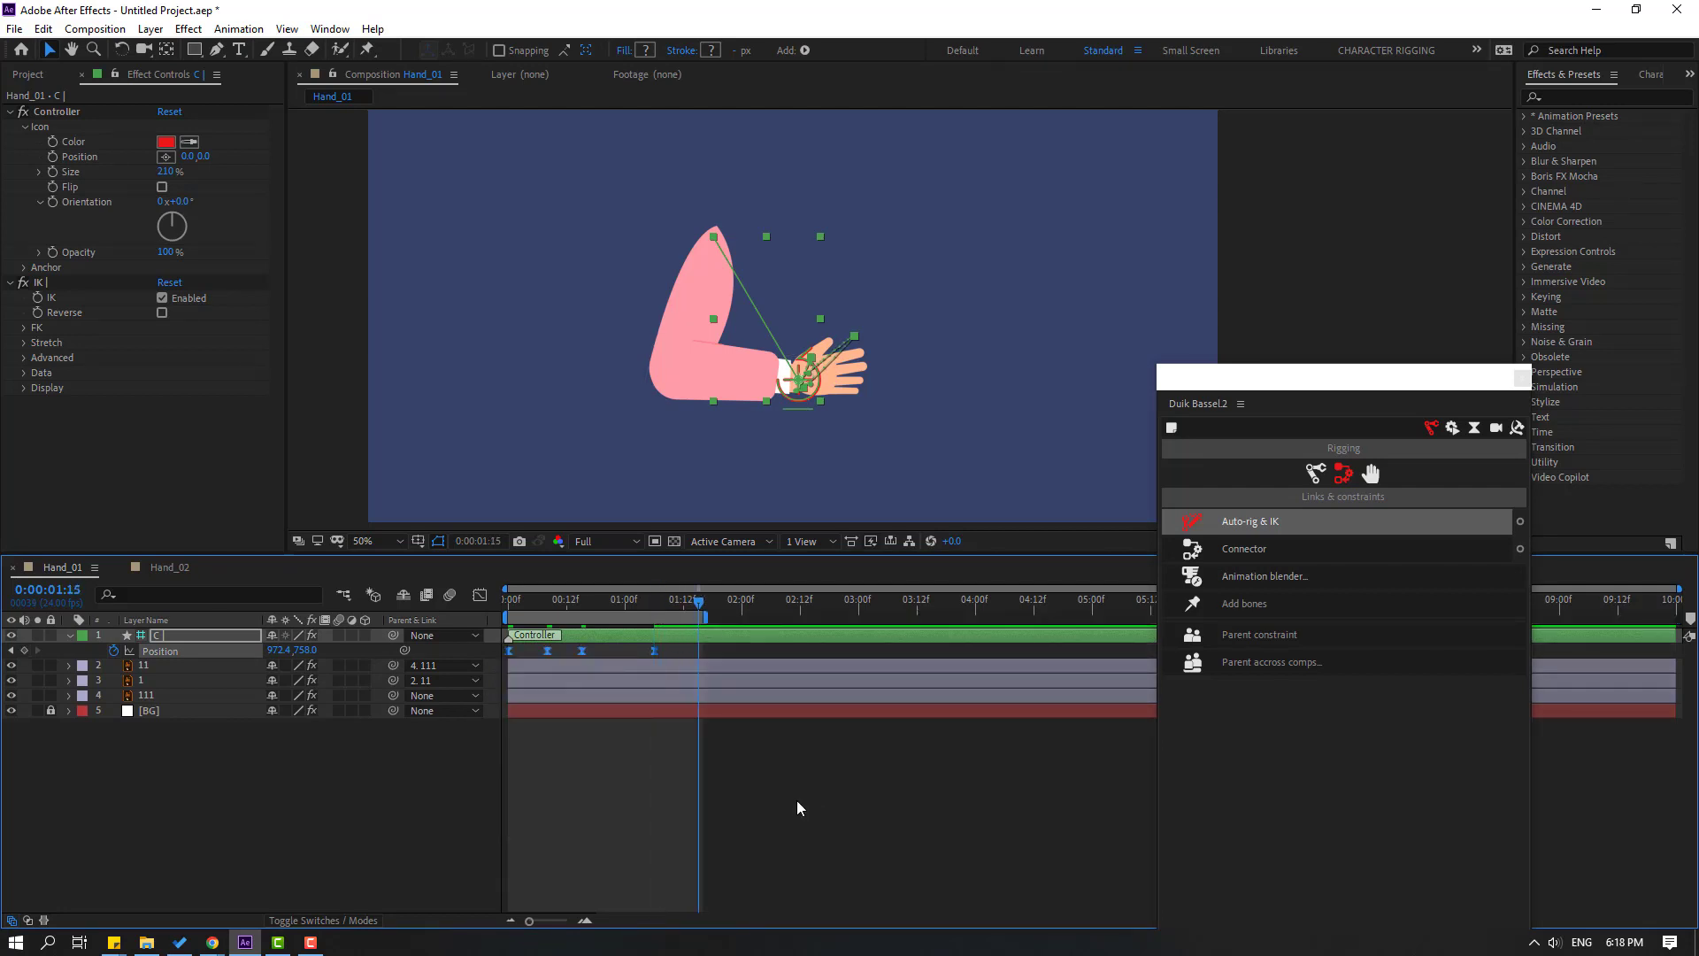
click(798, 794)
key(space)
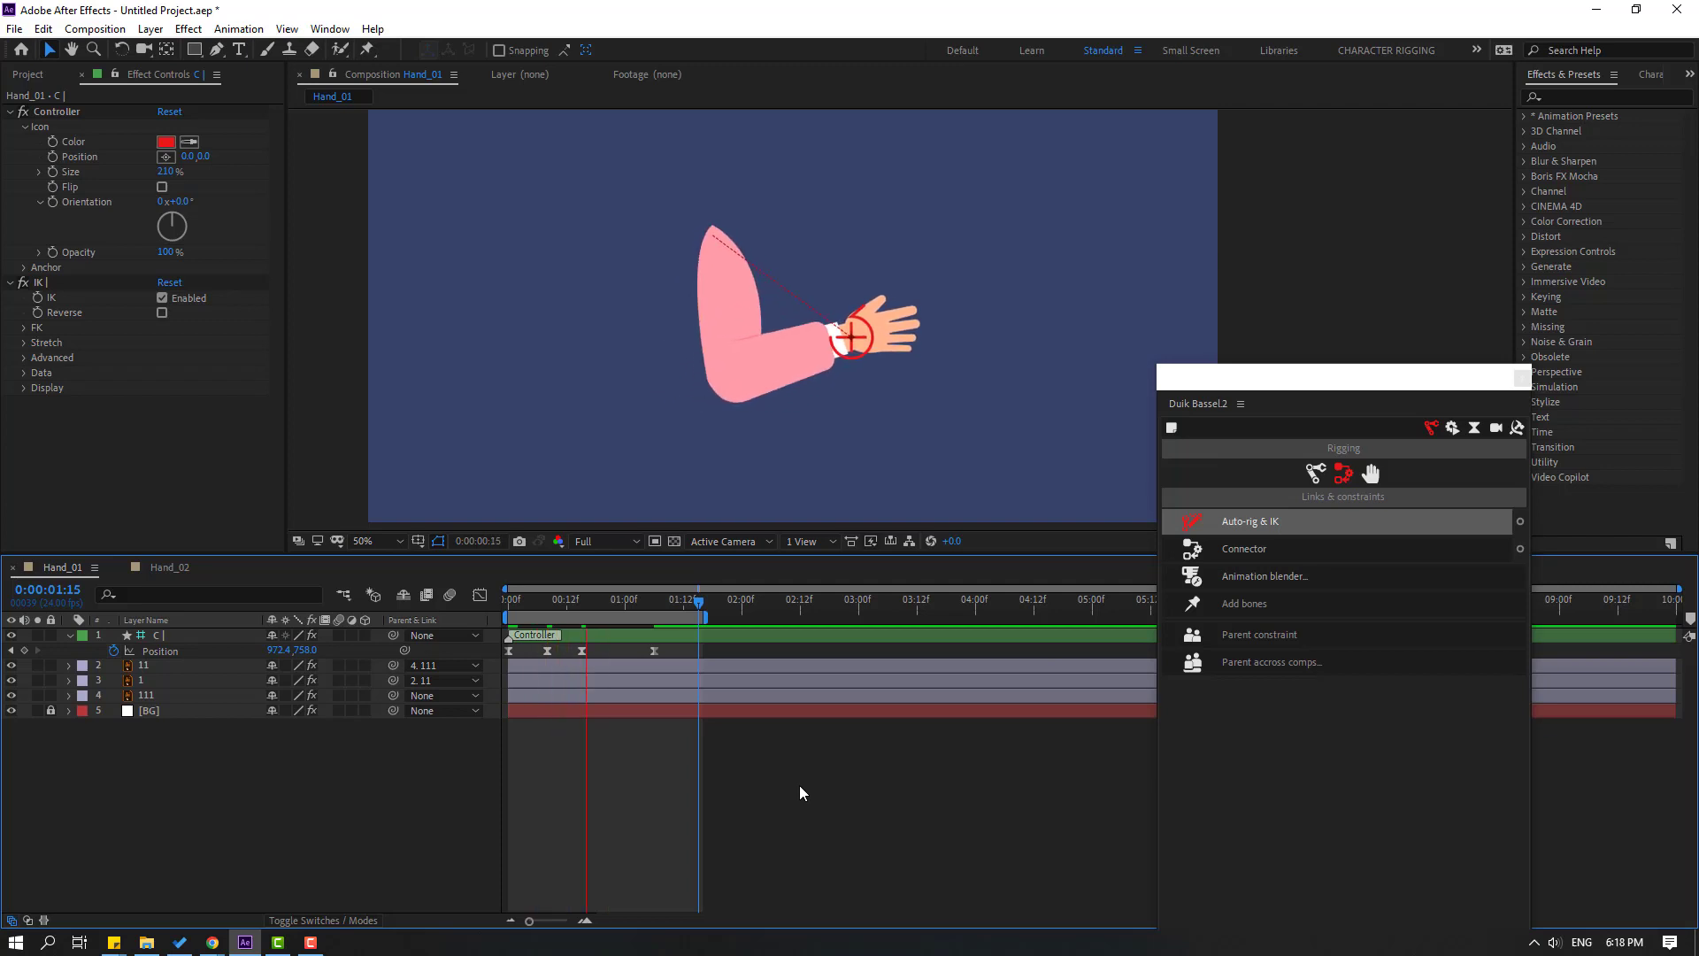
key(space)
- Reveal the controller layer's Rotation alongside Position and add a Rotation keyframe at 0:00:00:00
key(slash)
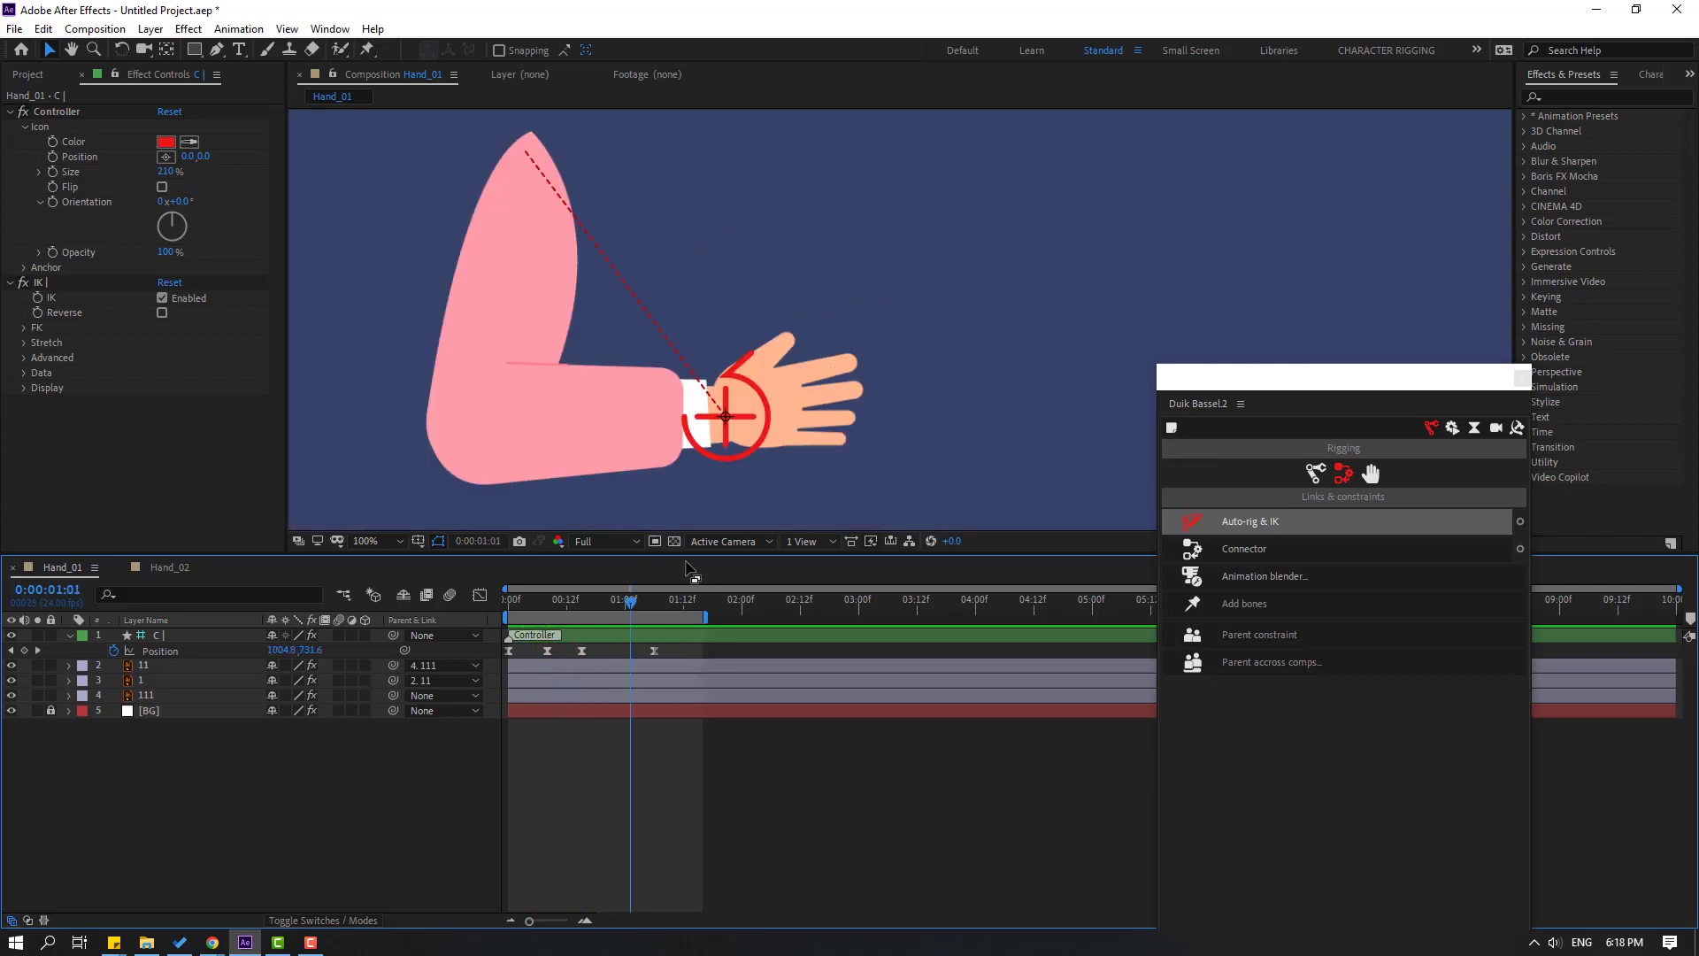
click(175, 652)
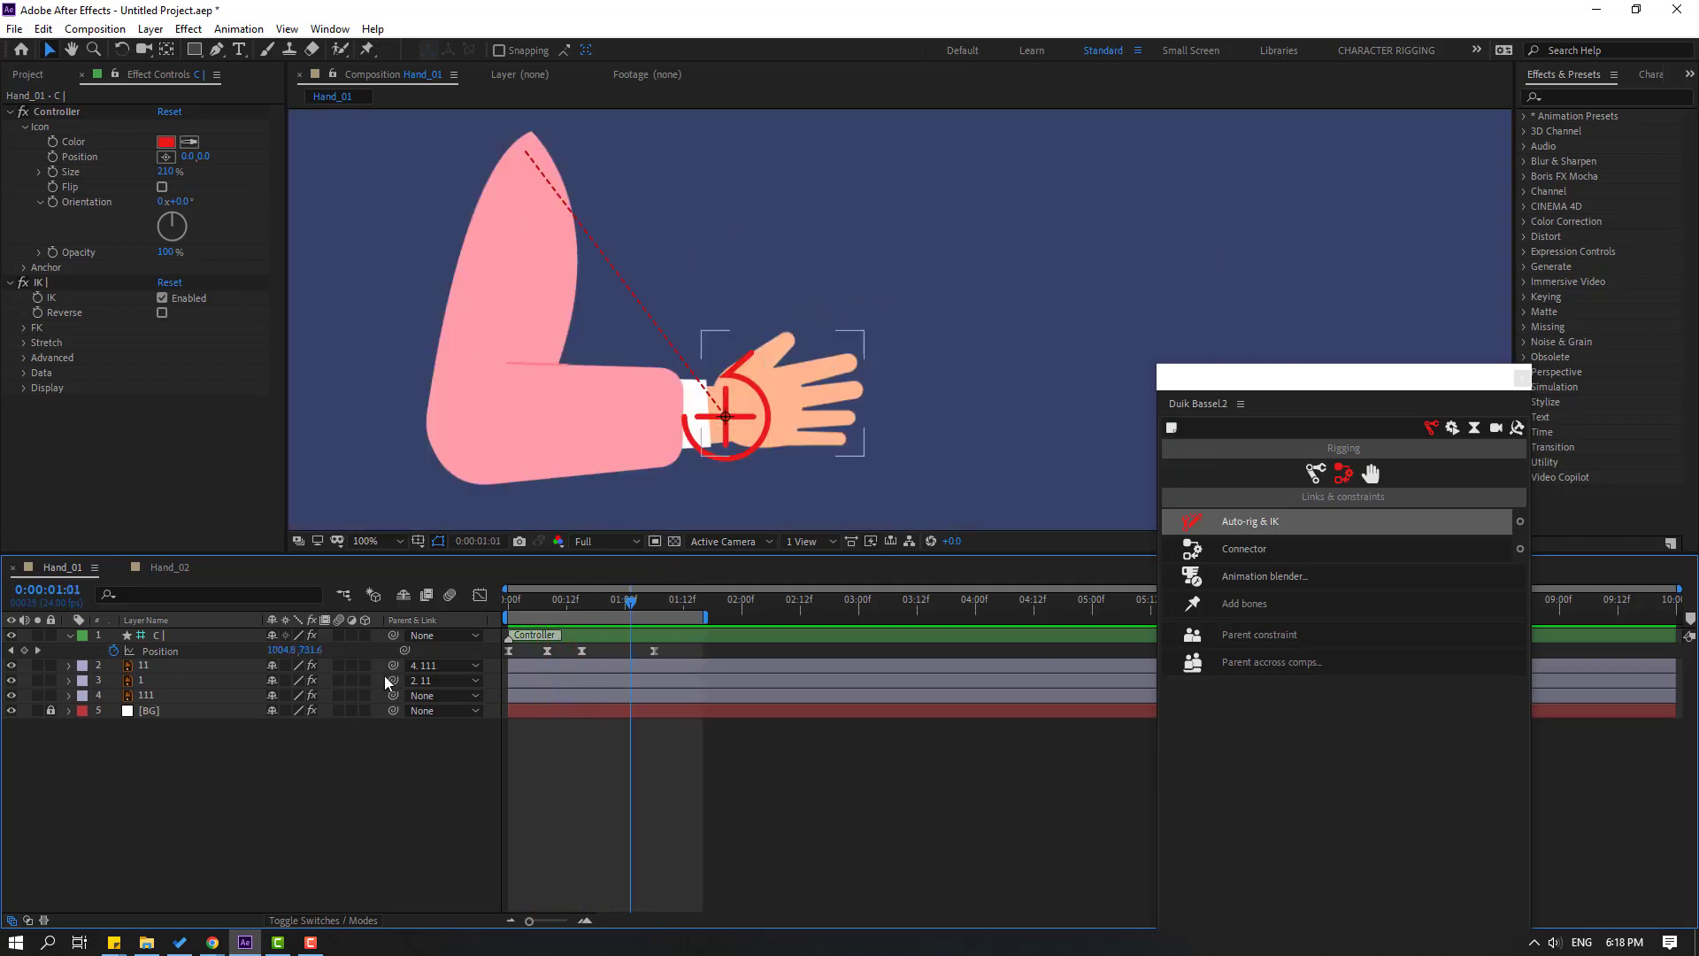
click(161, 638)
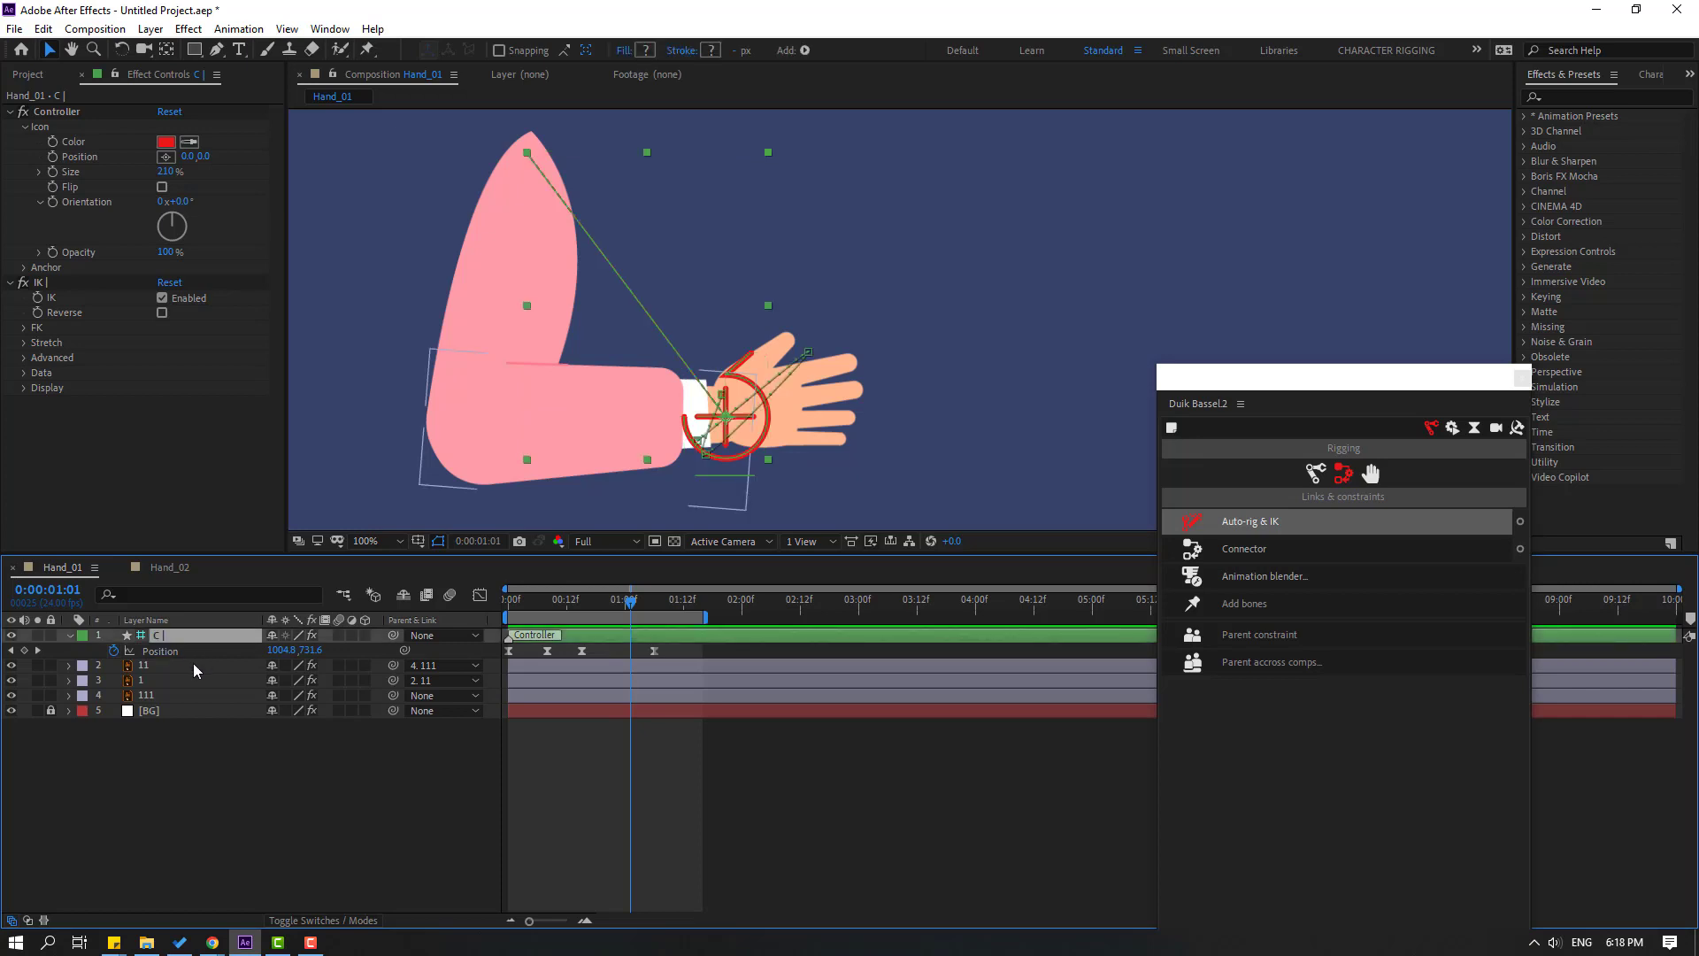
key(shift+r)
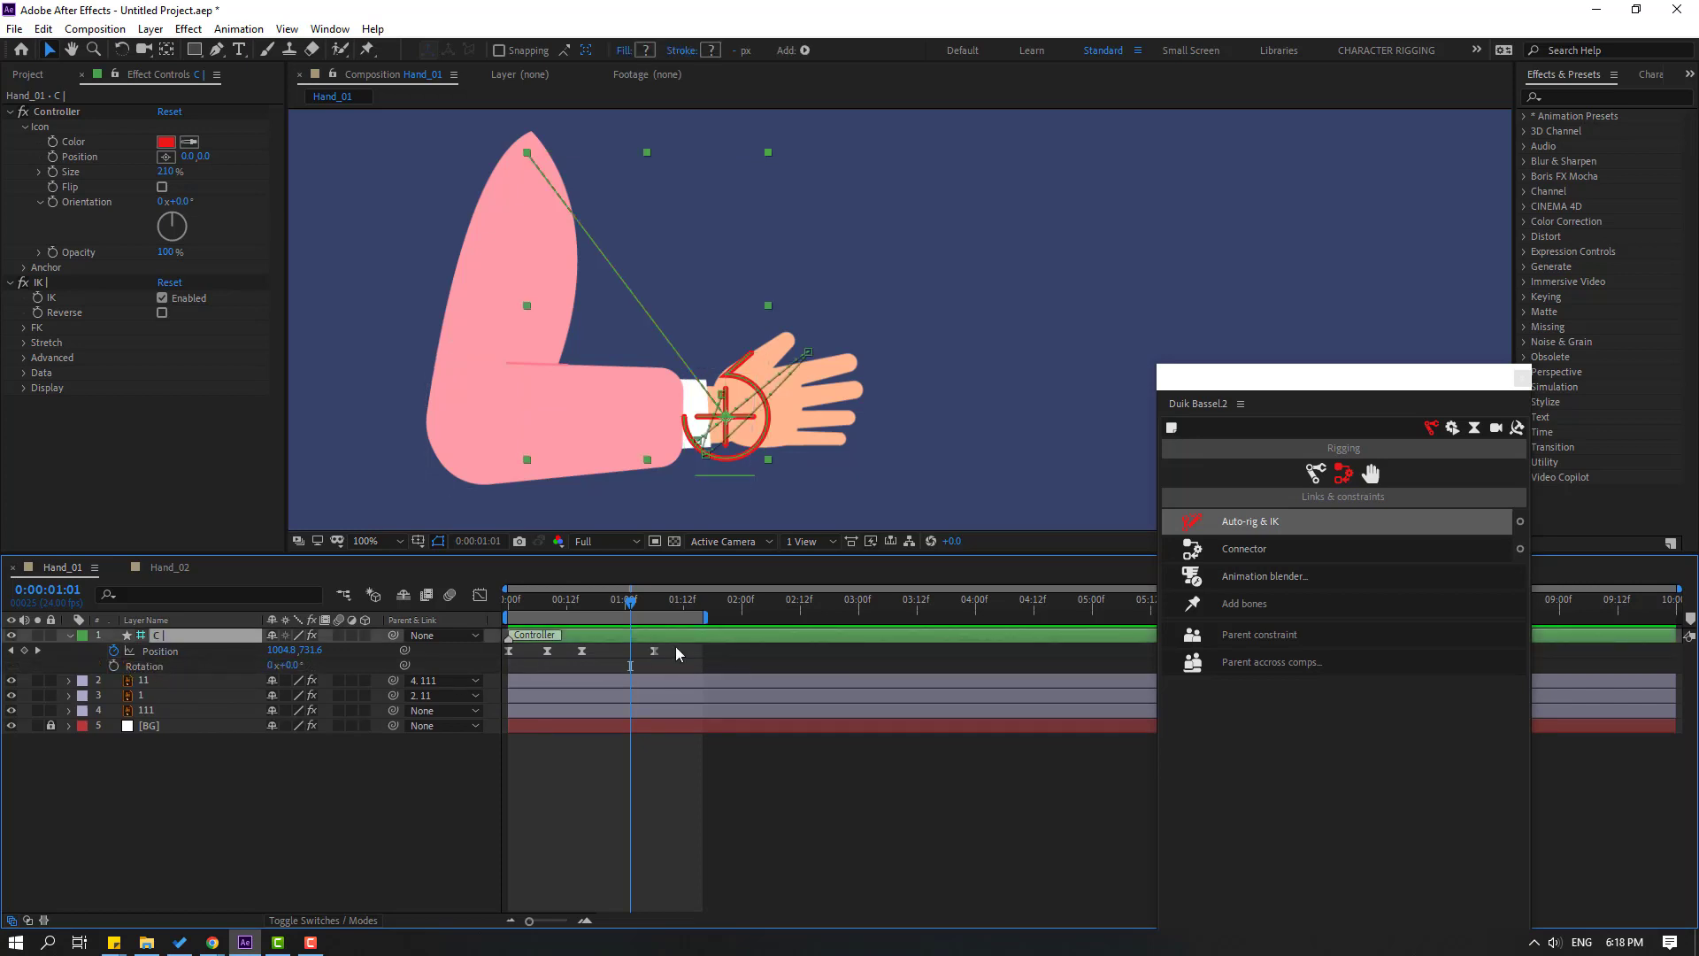
drag(628, 614, 488, 617)
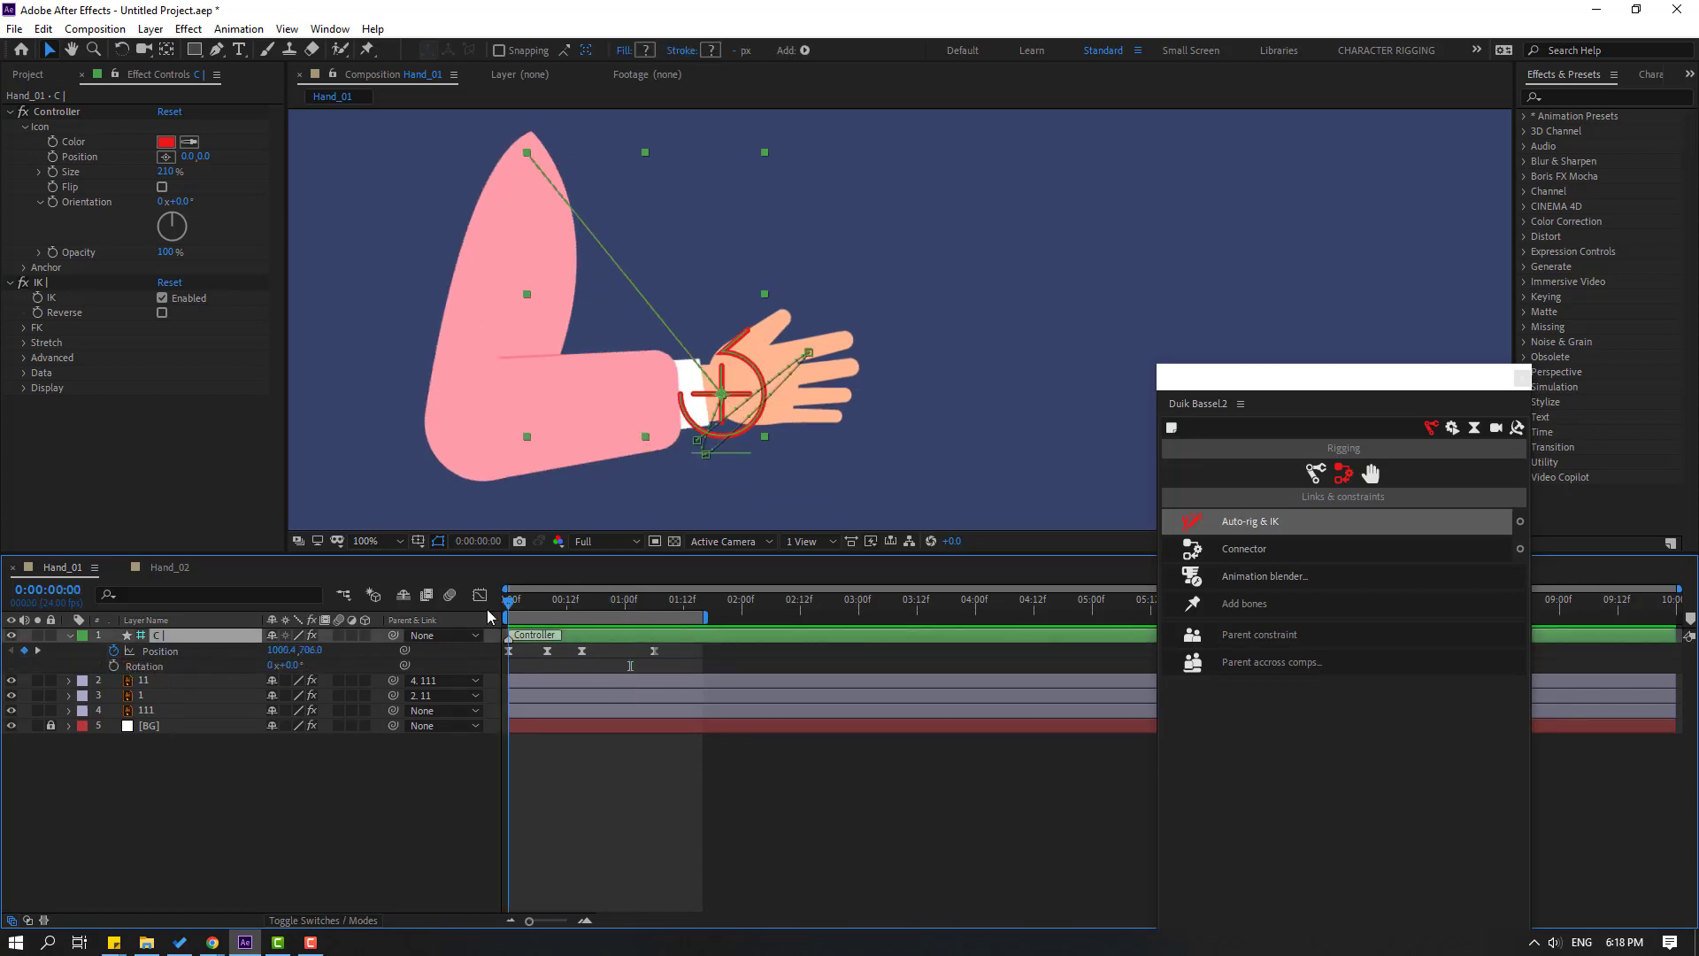
click(113, 666)
- Keyframe the controller's Rotation at about 14° at 0:00:00:08, -21° at 0:00:00:15 and 11° at 0:00:01:06
drag(507, 609, 549, 616)
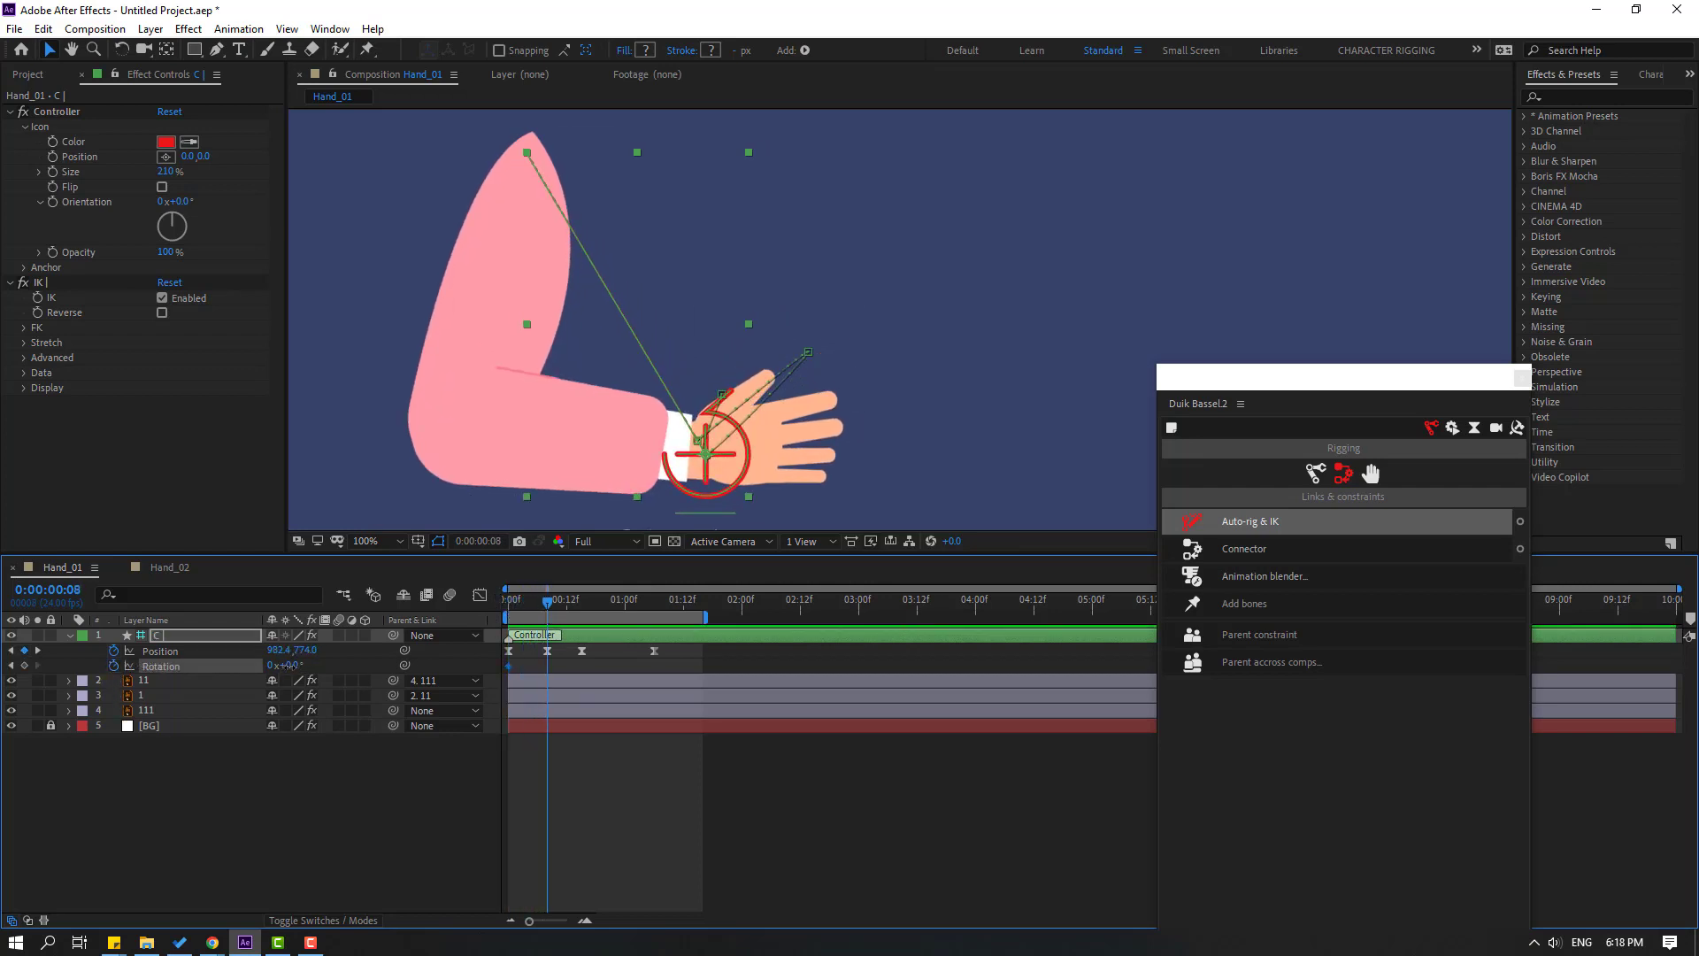
drag(288, 665, 300, 665)
drag(559, 607, 583, 613)
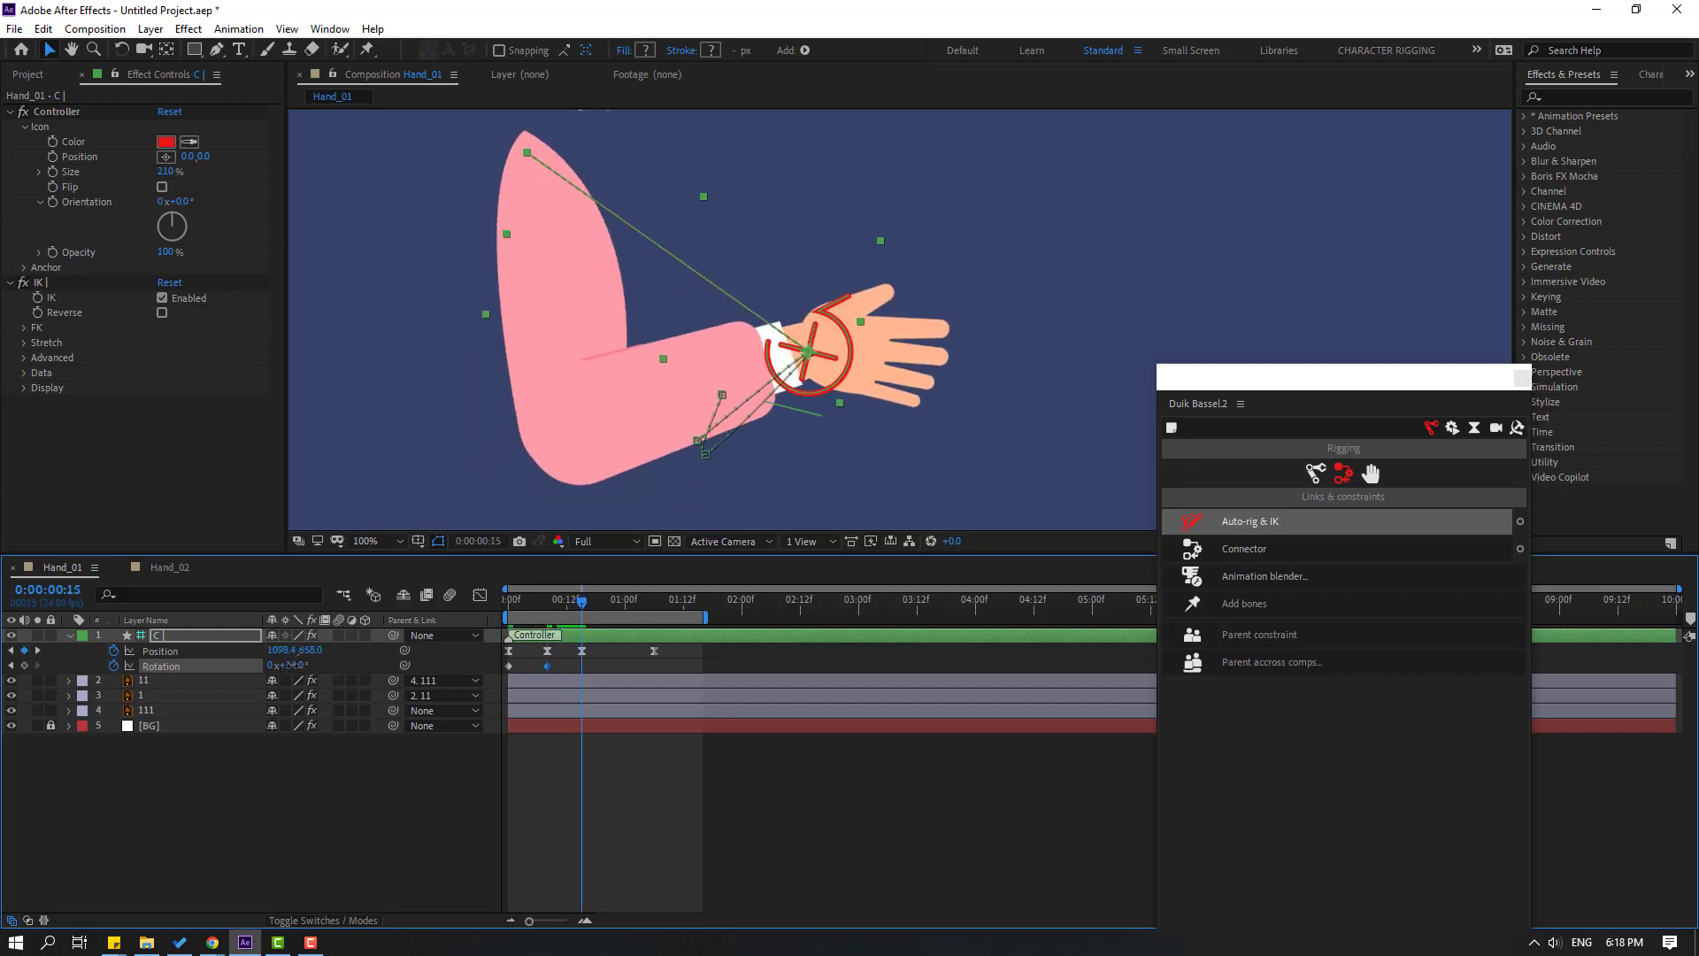
drag(291, 665, 266, 664)
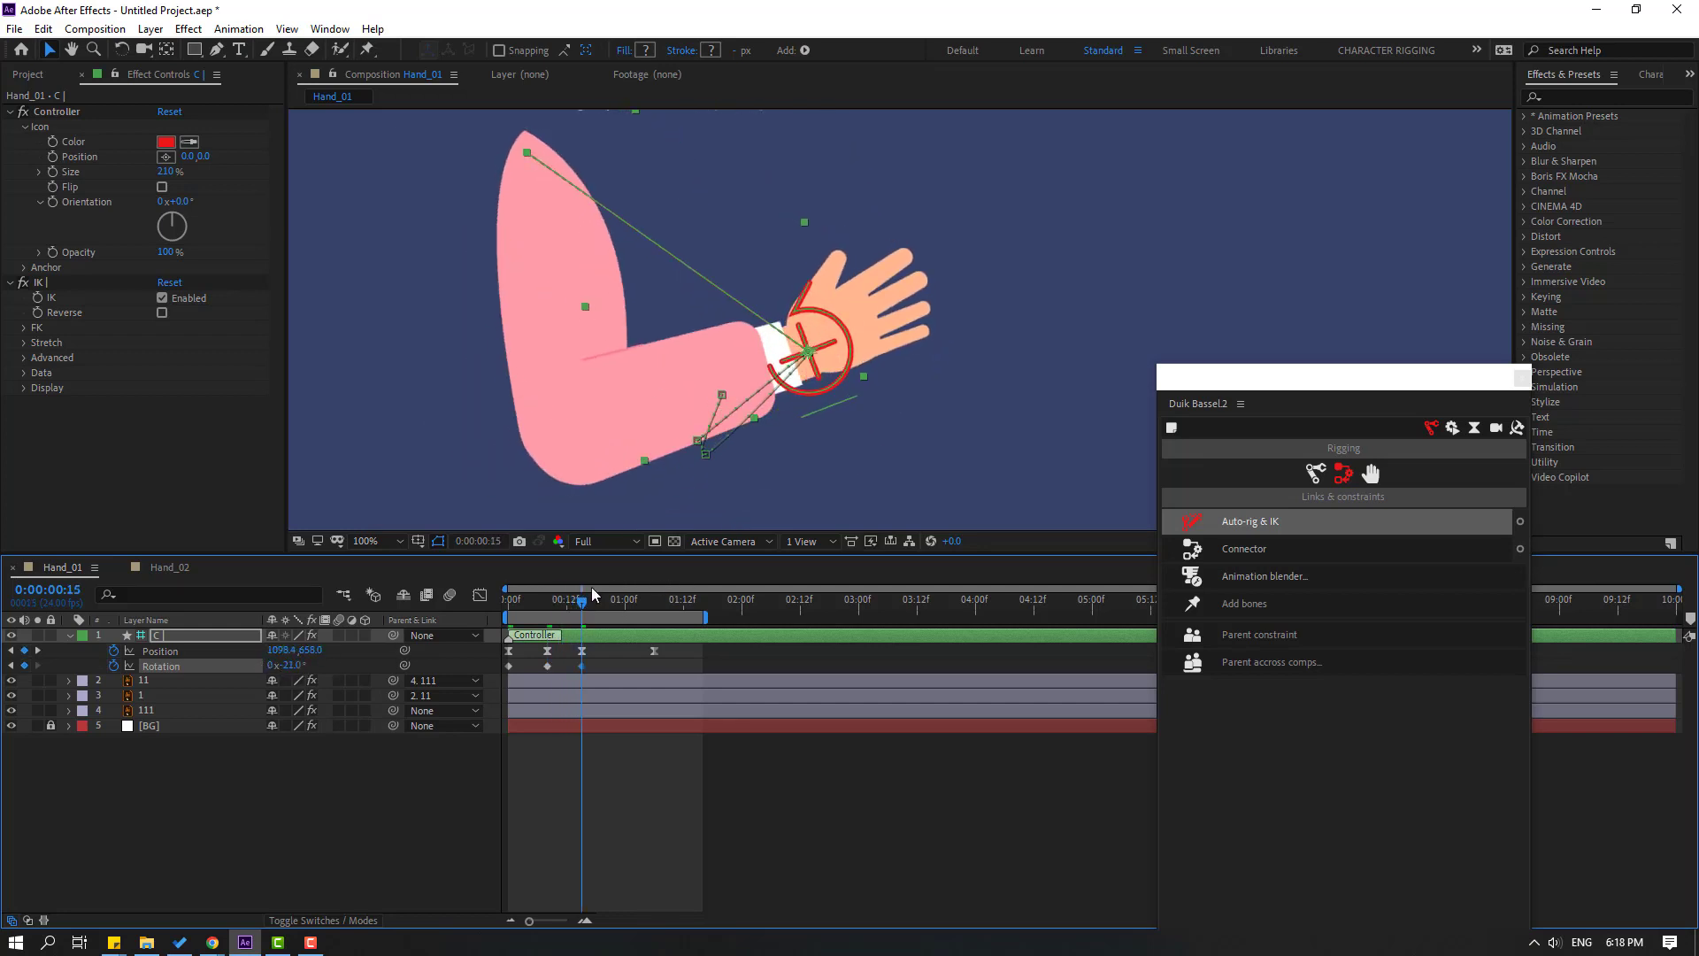
drag(580, 605, 656, 607)
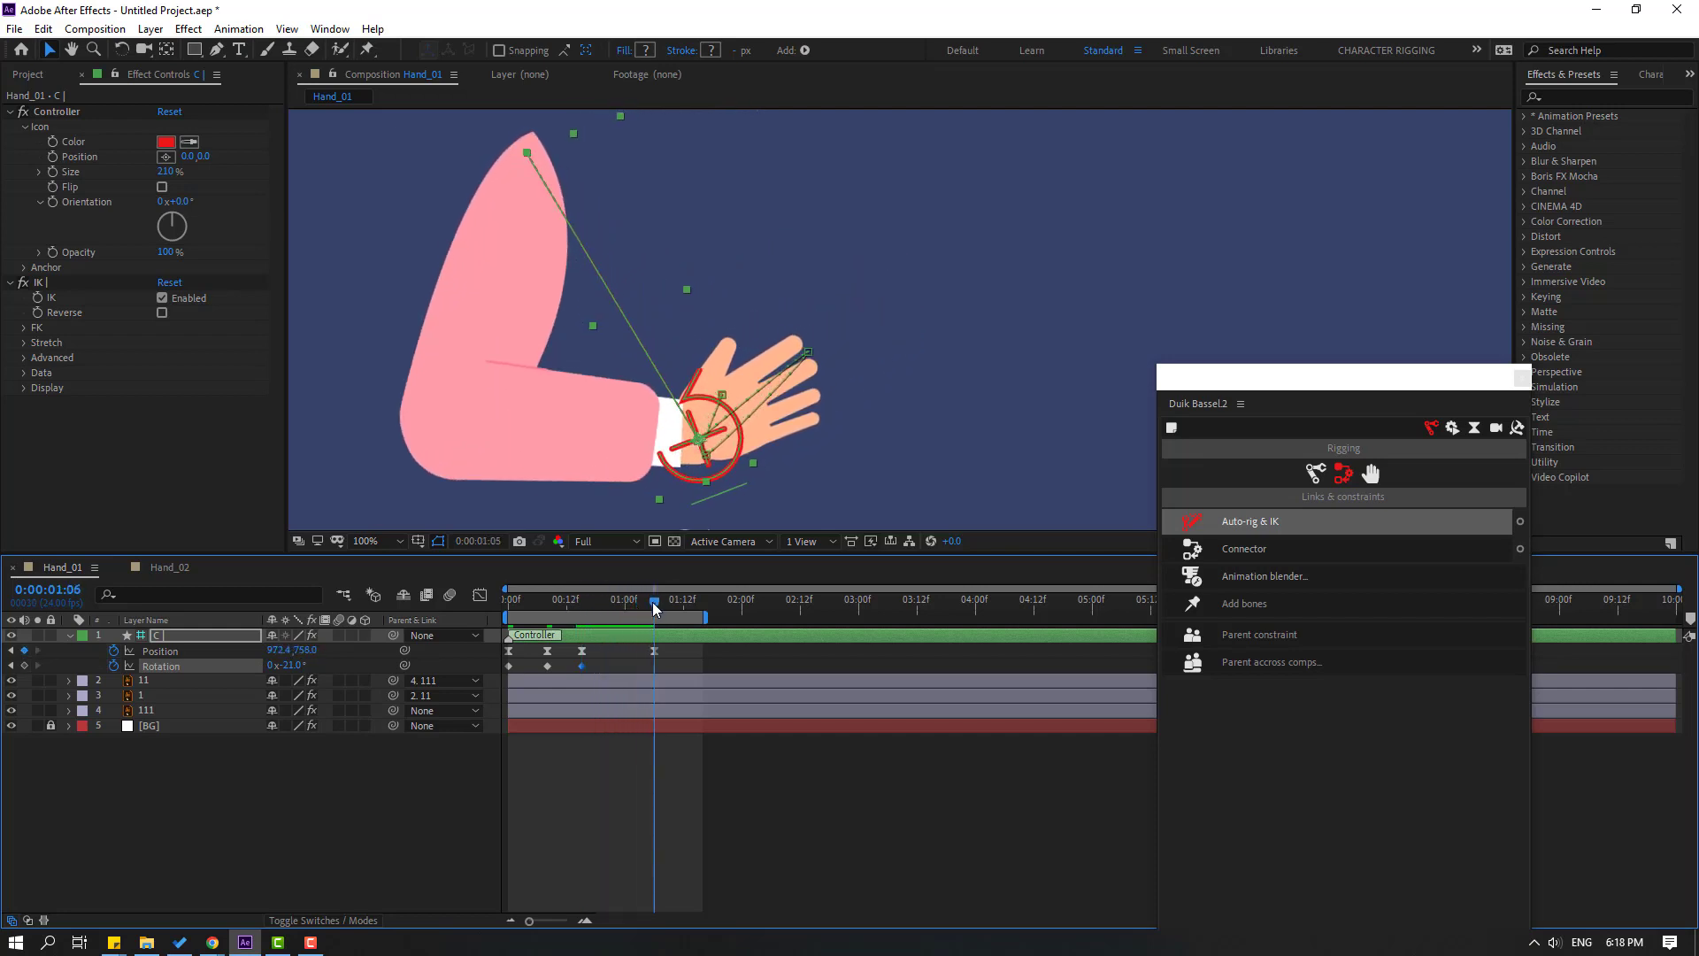
drag(292, 666, 339, 685)
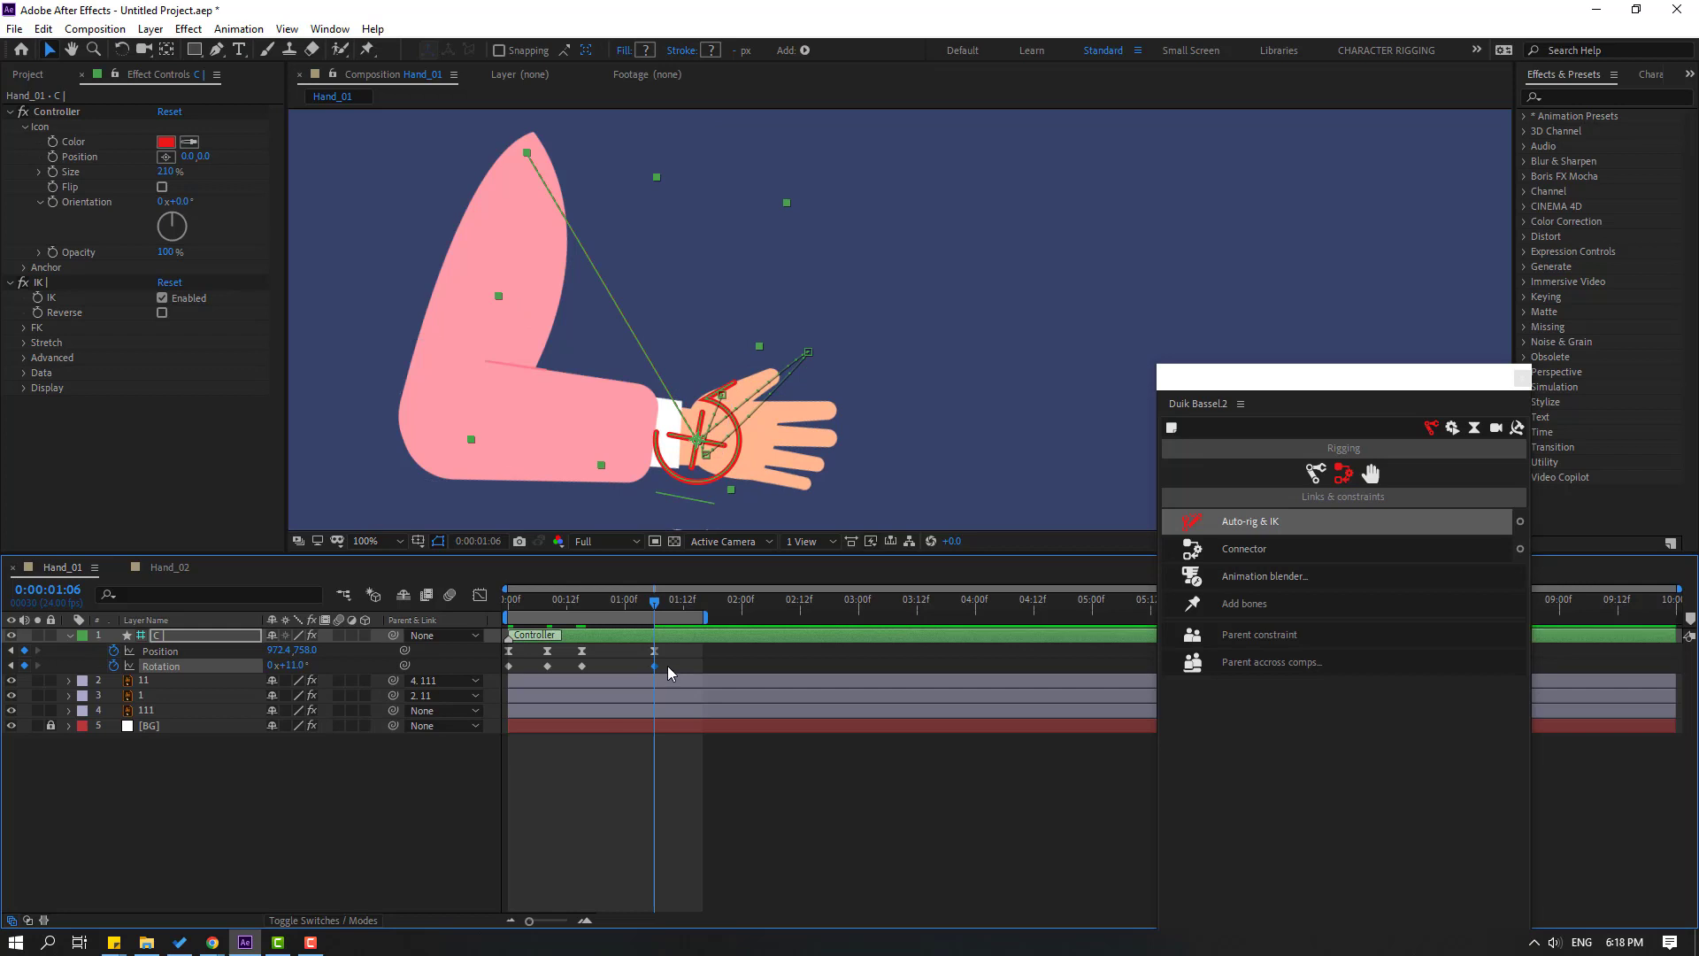
- Apply Easy Ease to the controller's four Rotation keyframes and preview the animation
drag(670, 662, 520, 679)
right_click(513, 674)
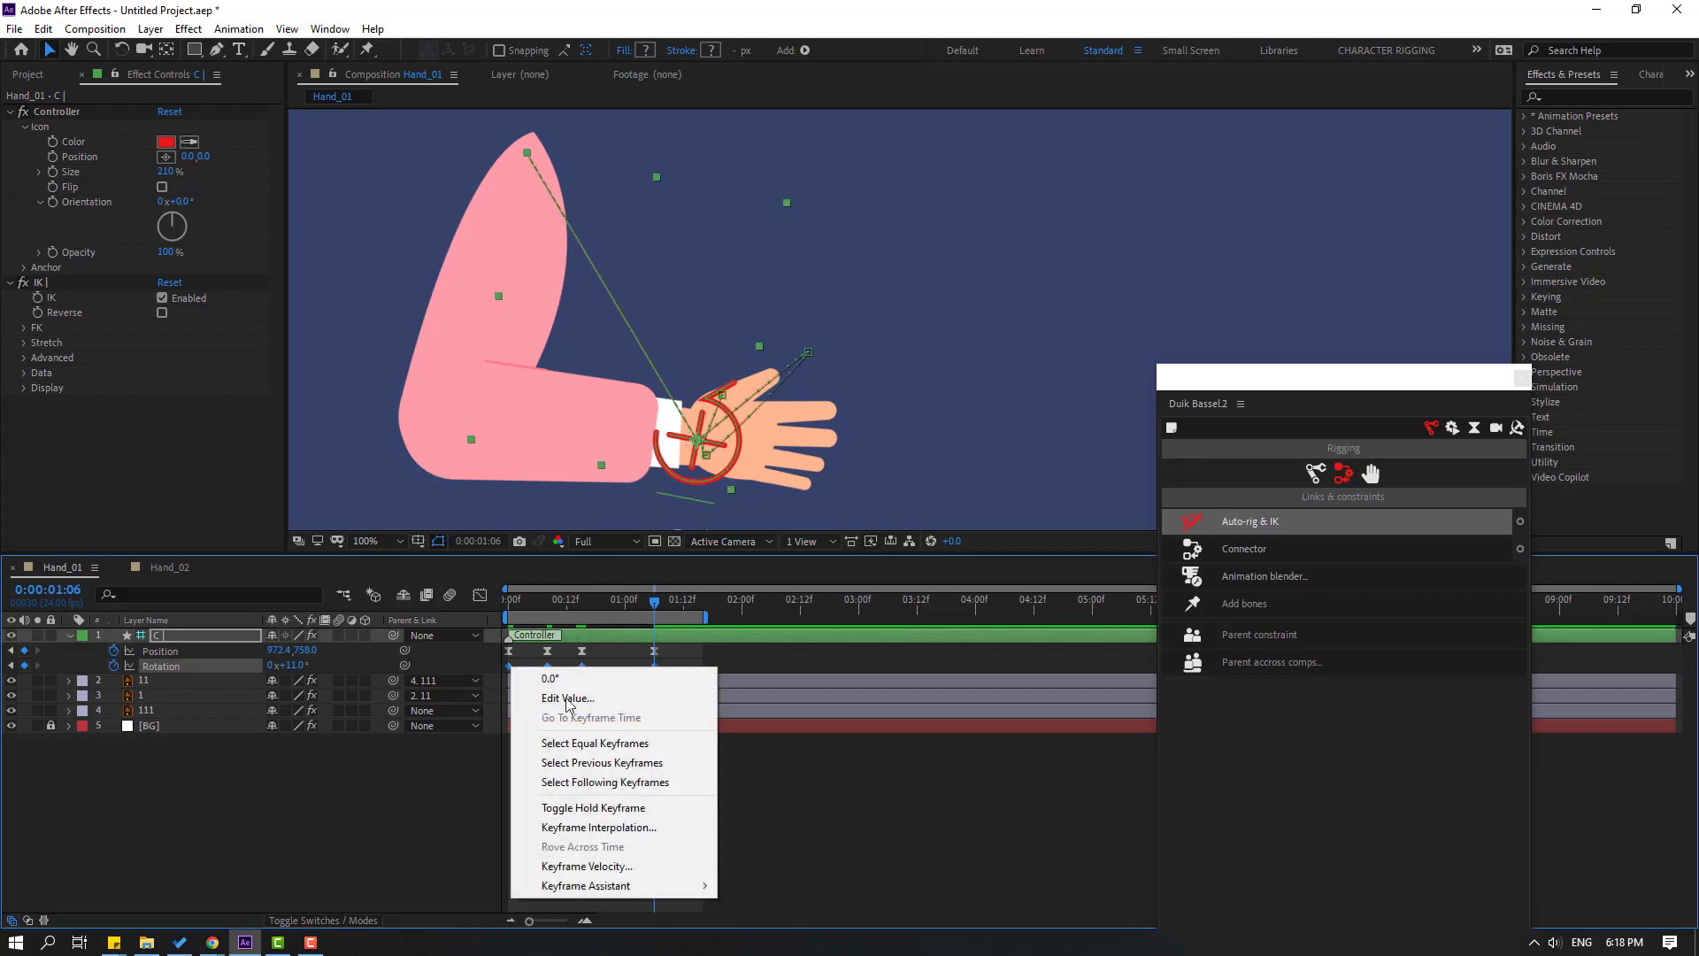
mouse_move(619, 885)
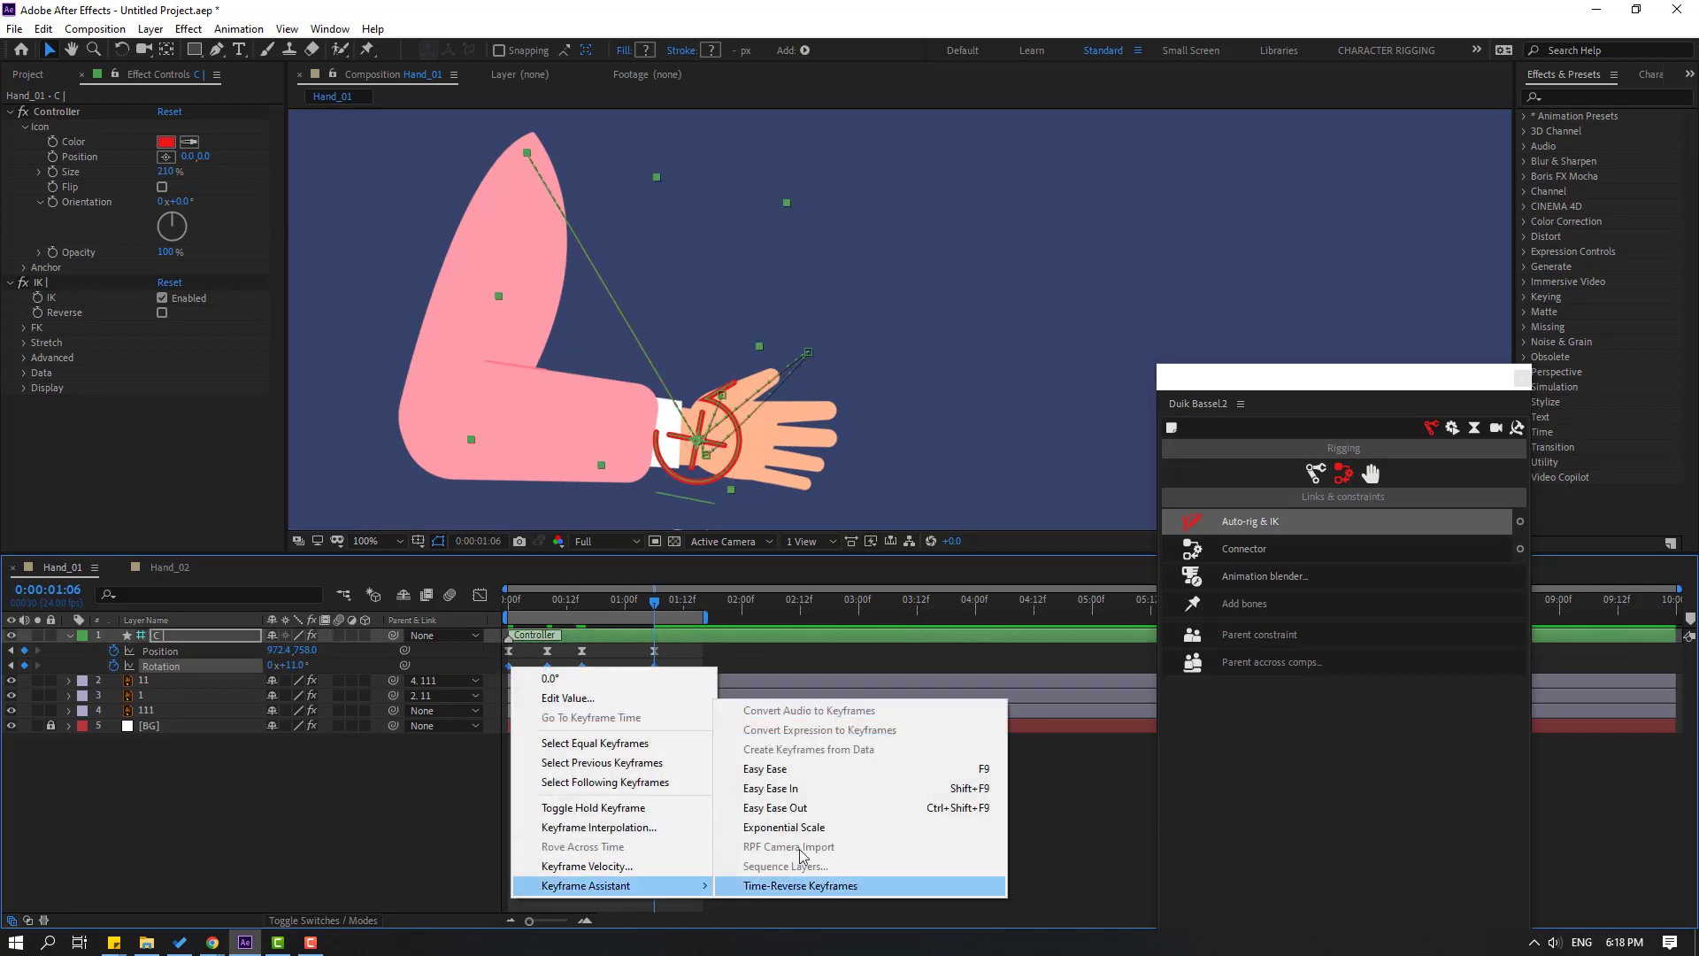
click(782, 788)
key(comma)
key(comma)
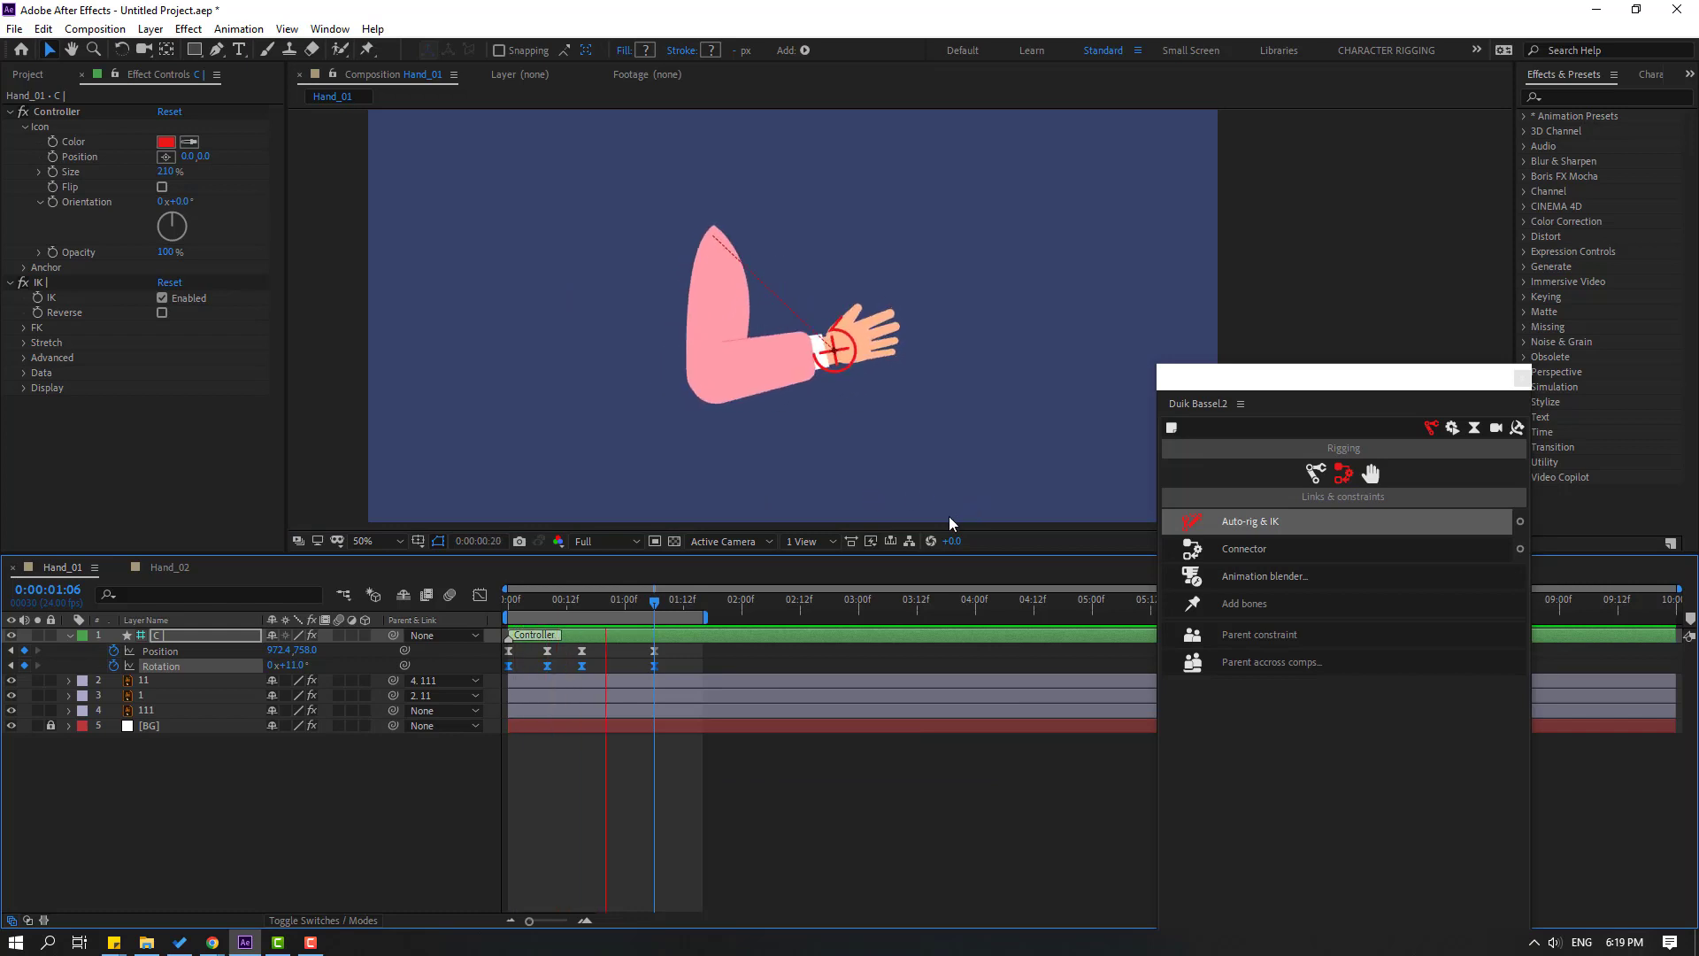
key(space)
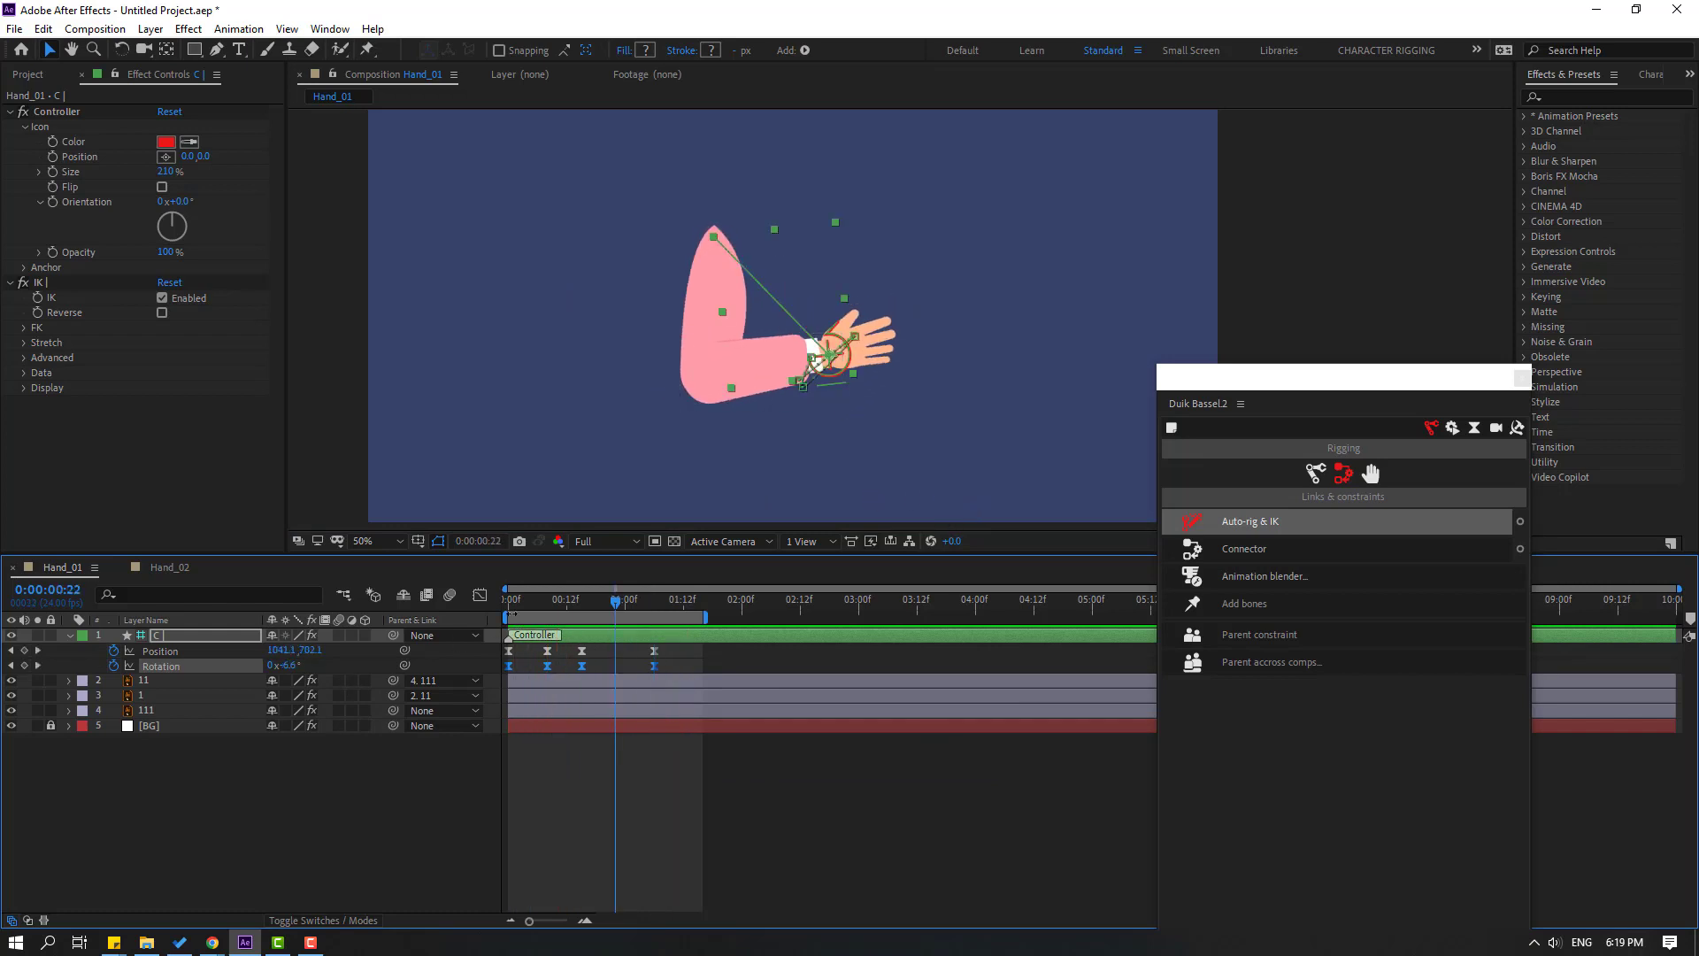
- In the Hand_02 composition, place three Puppet pins on the hand layer: at the shoulder, the elbow and the fingers
click(163, 567)
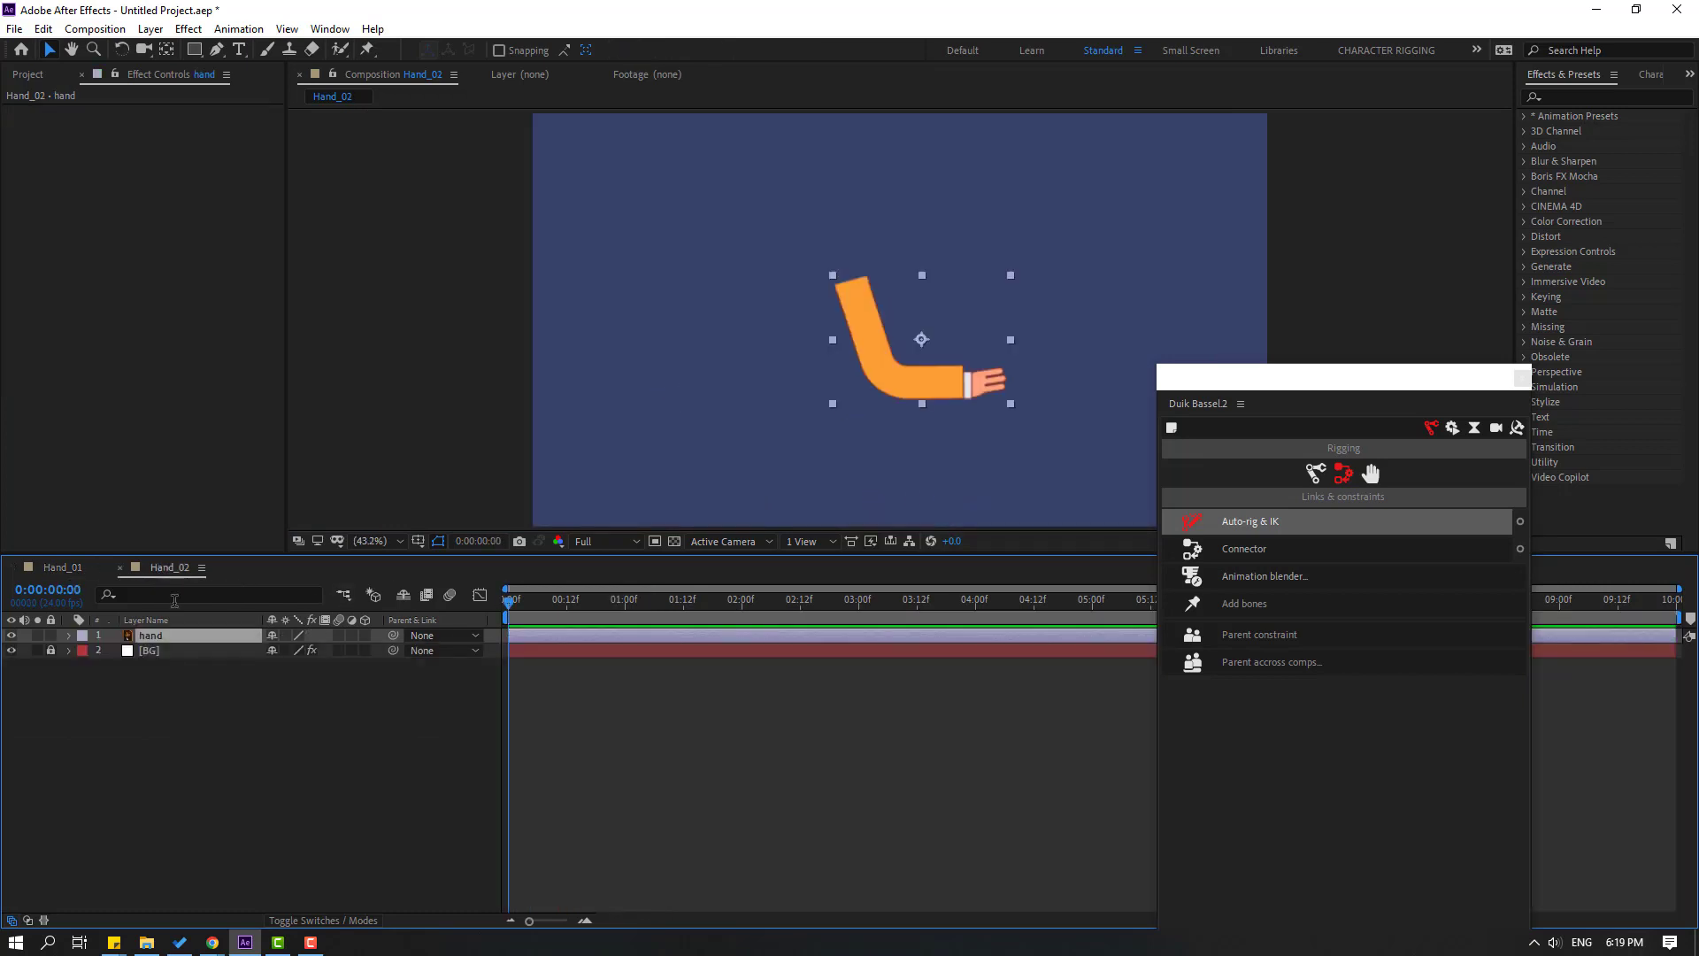
click(171, 725)
click(912, 376)
scroll(975, 445, up, 1)
drag(976, 445, 884, 407)
key(v)
key(/)
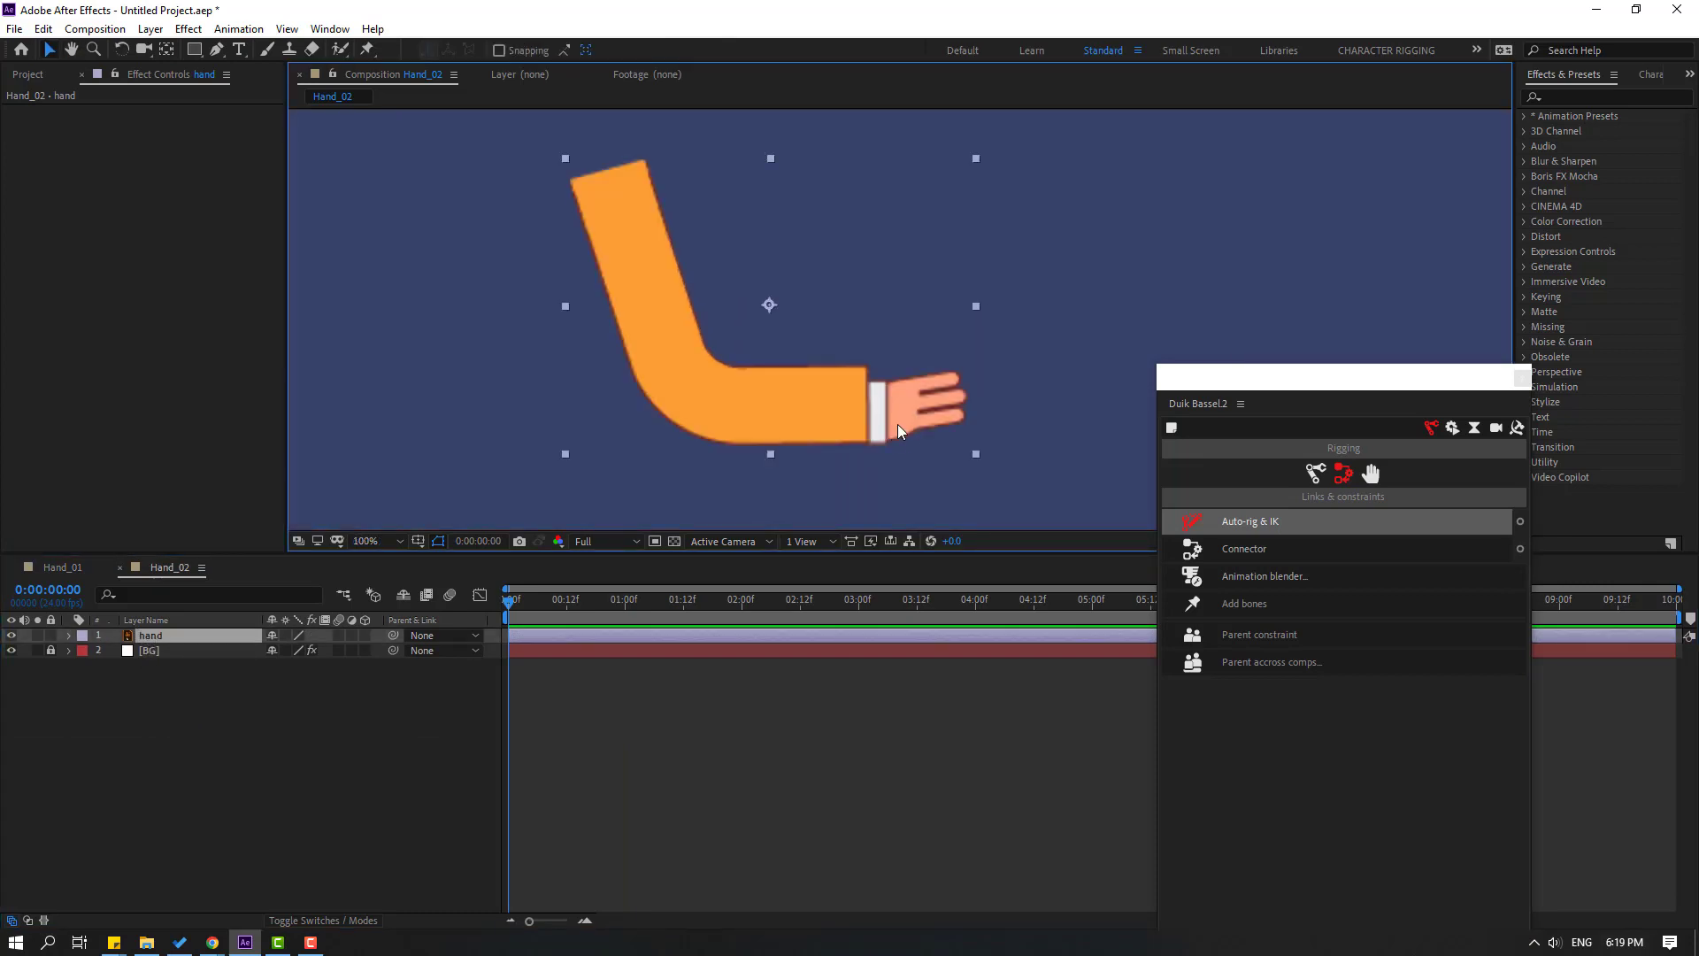
click(368, 49)
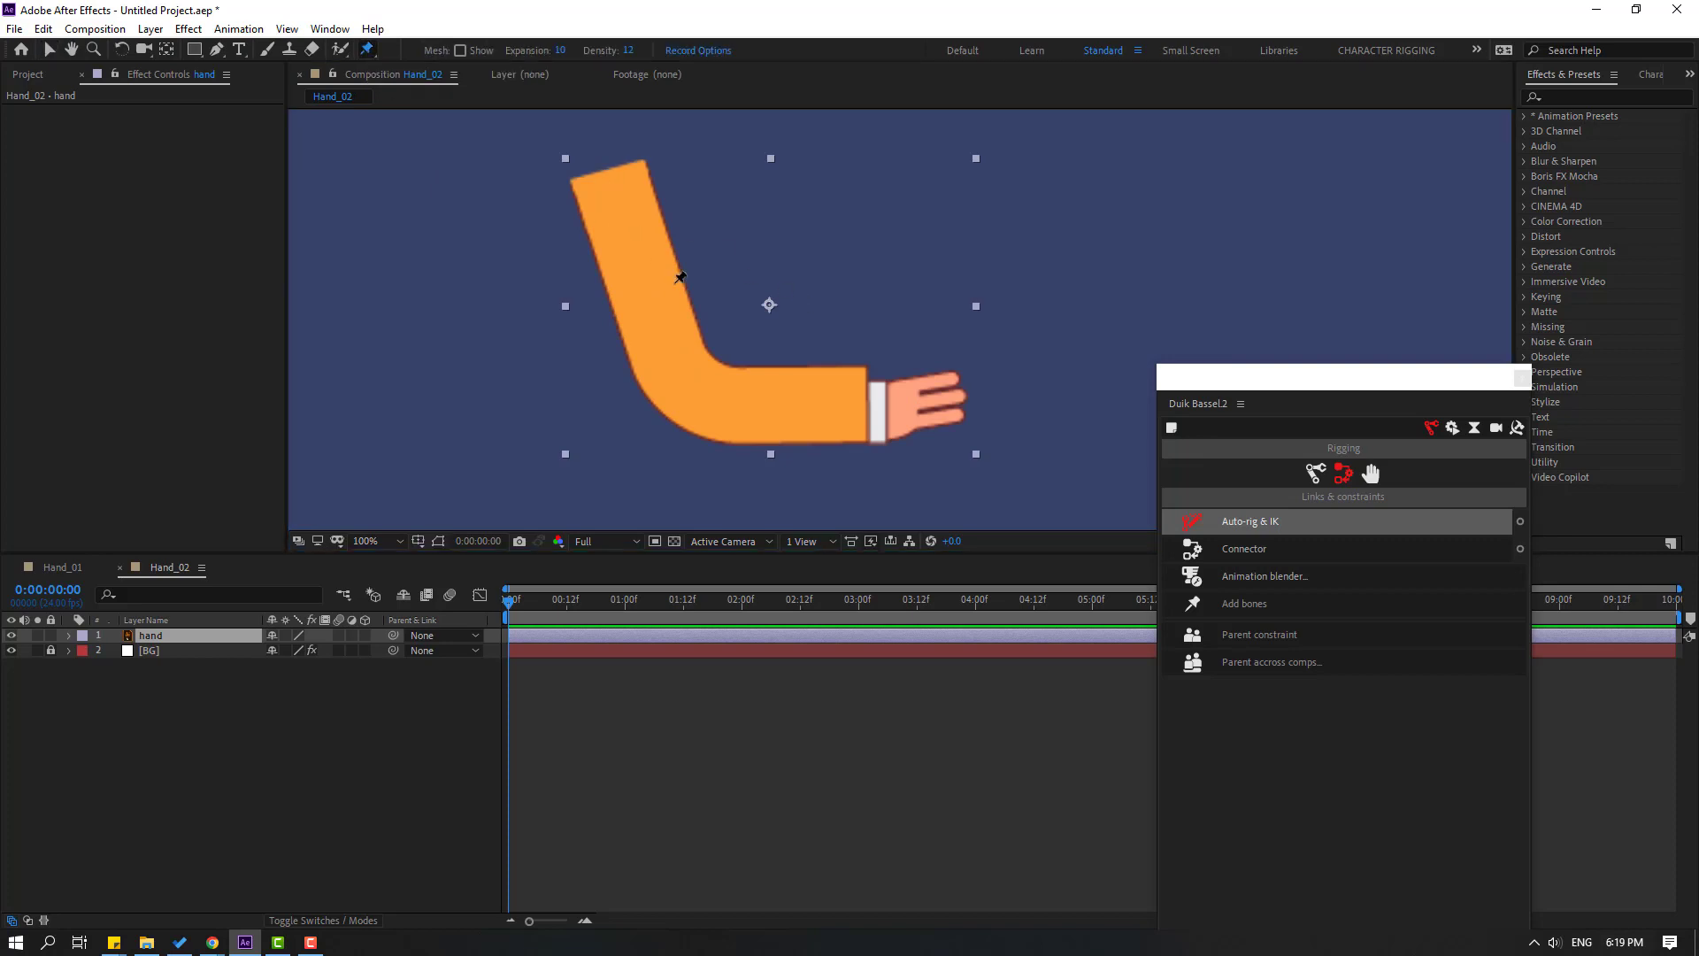
click(612, 182)
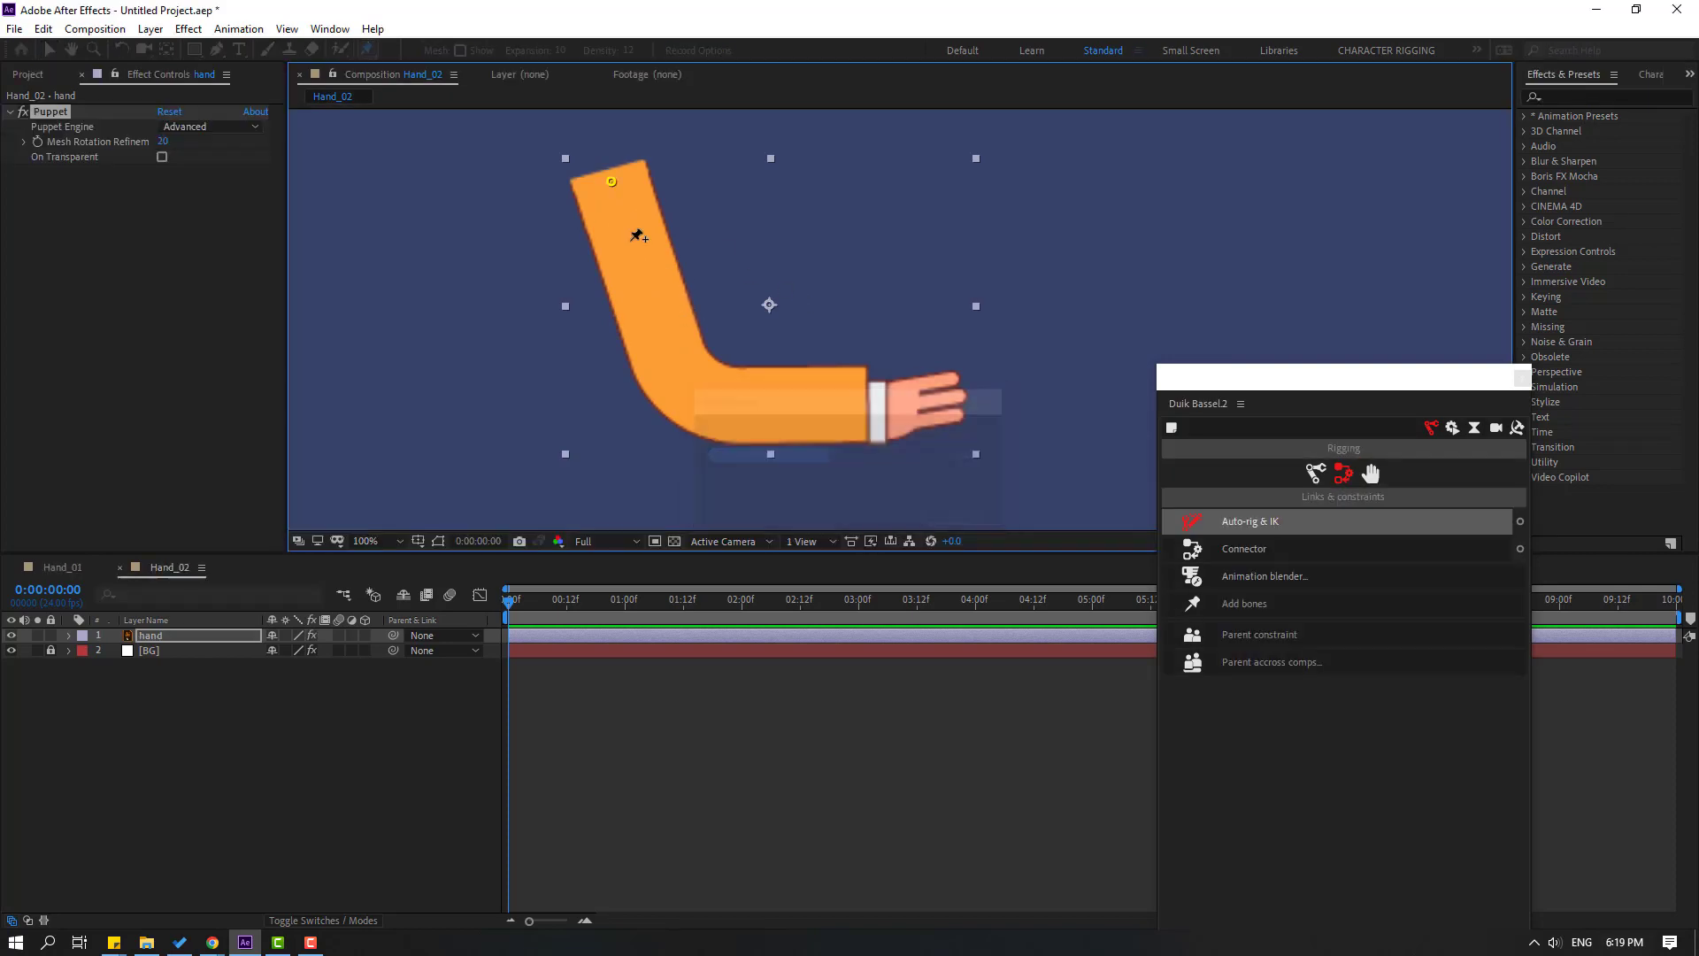
click(710, 388)
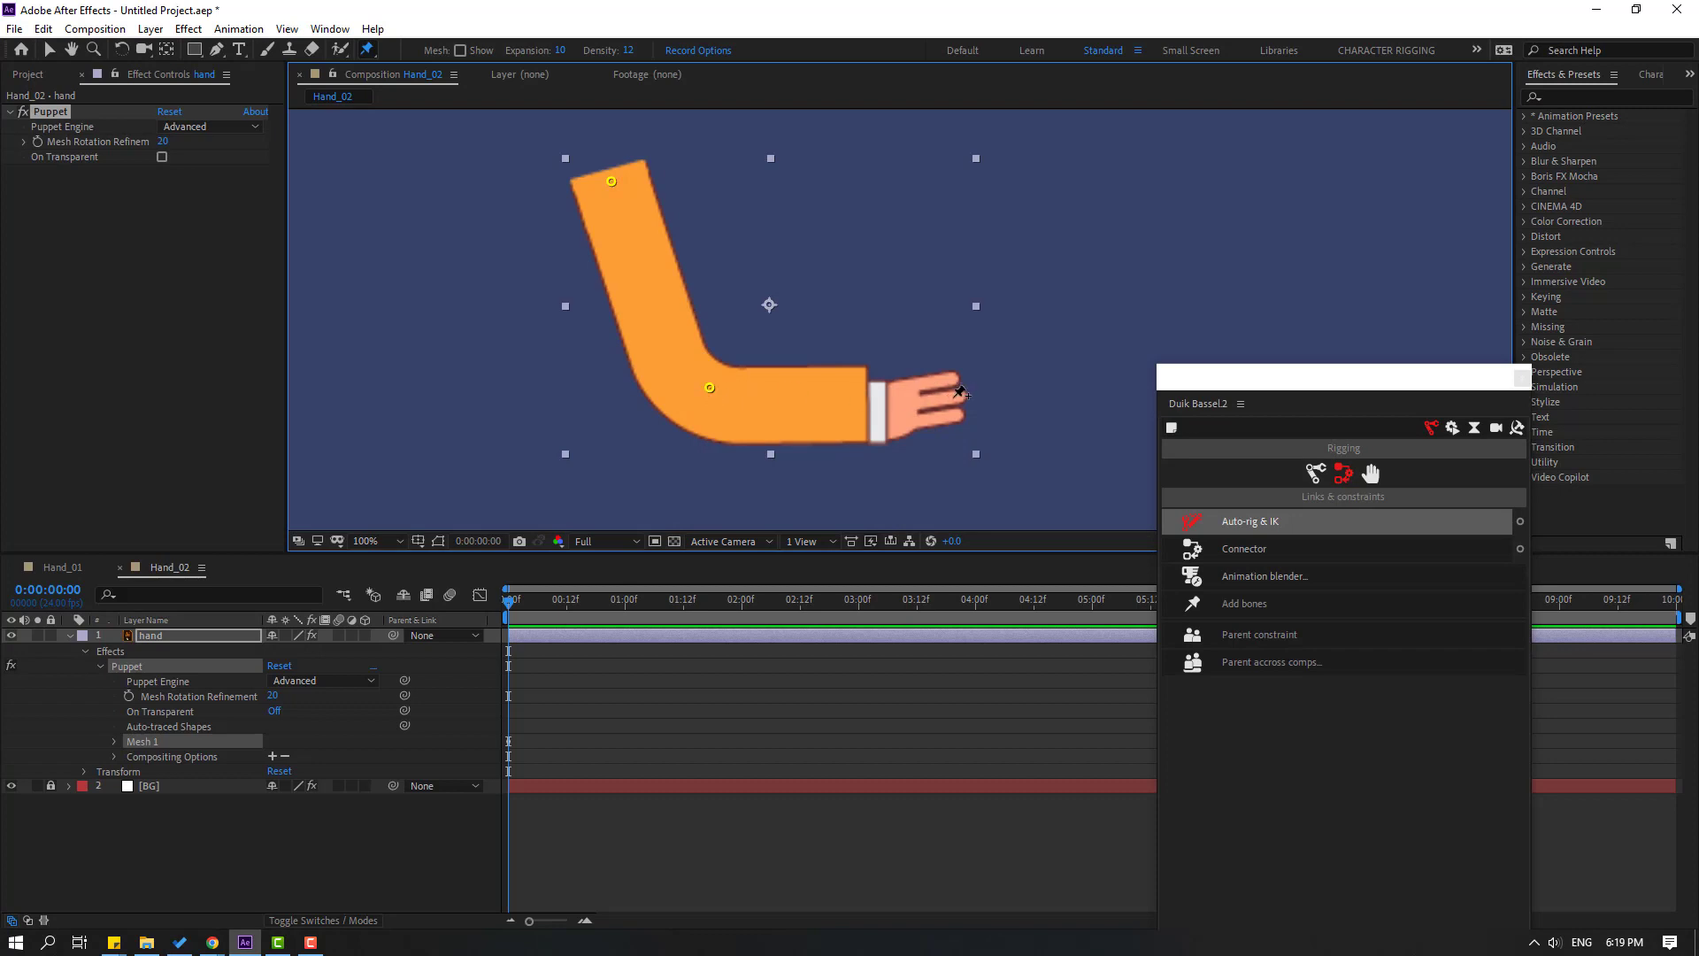
click(954, 396)
click(50, 50)
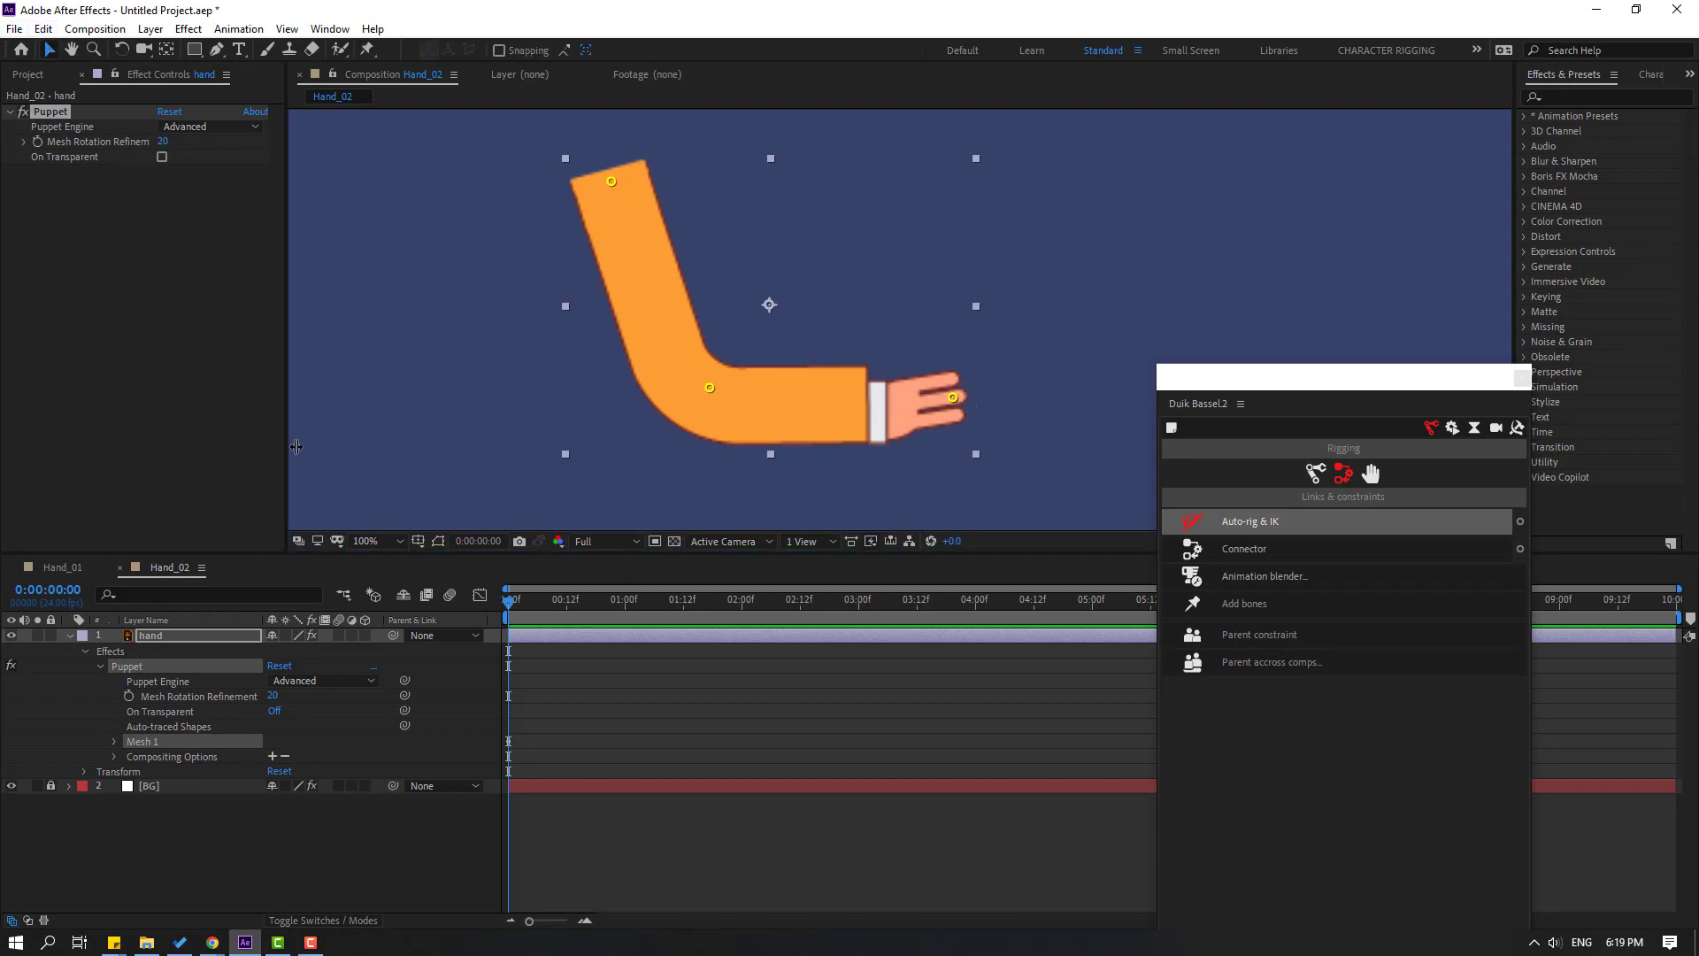
- Switch the hand layer's Puppet Engine to Legacy
click(323, 680)
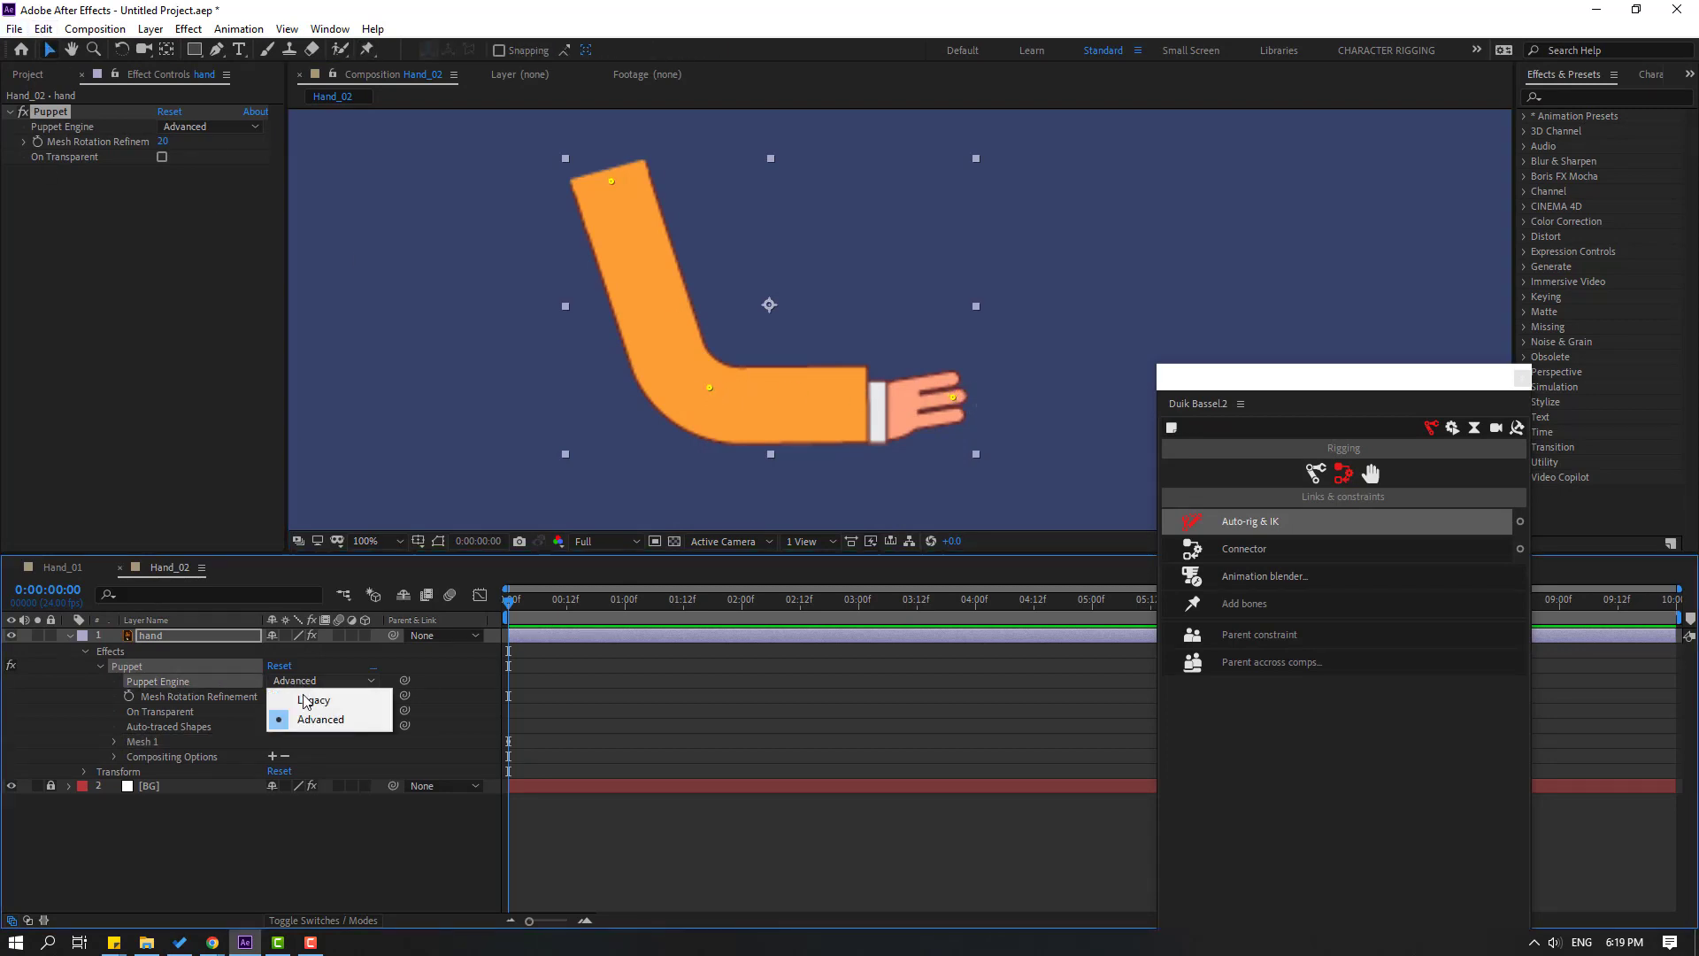
click(301, 698)
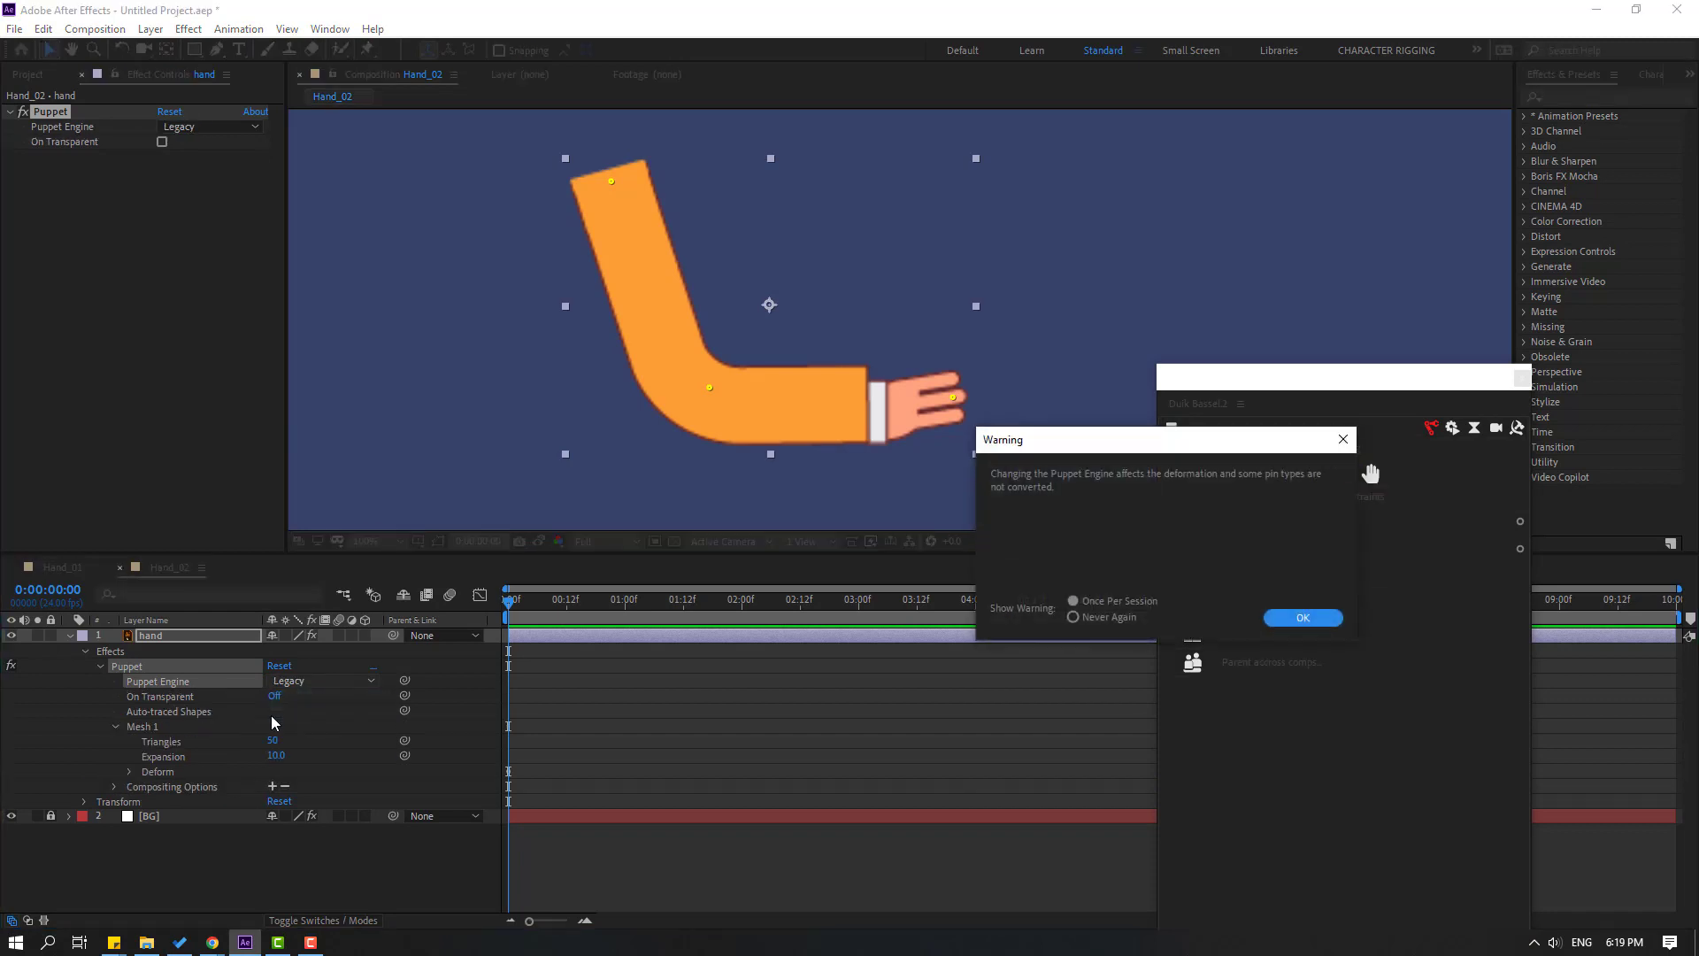
click(1271, 620)
- Create bones for the hand layer's Puppet pins with Duik Bassel.2's Add bones
key(comma)
drag(1252, 383, 1296, 381)
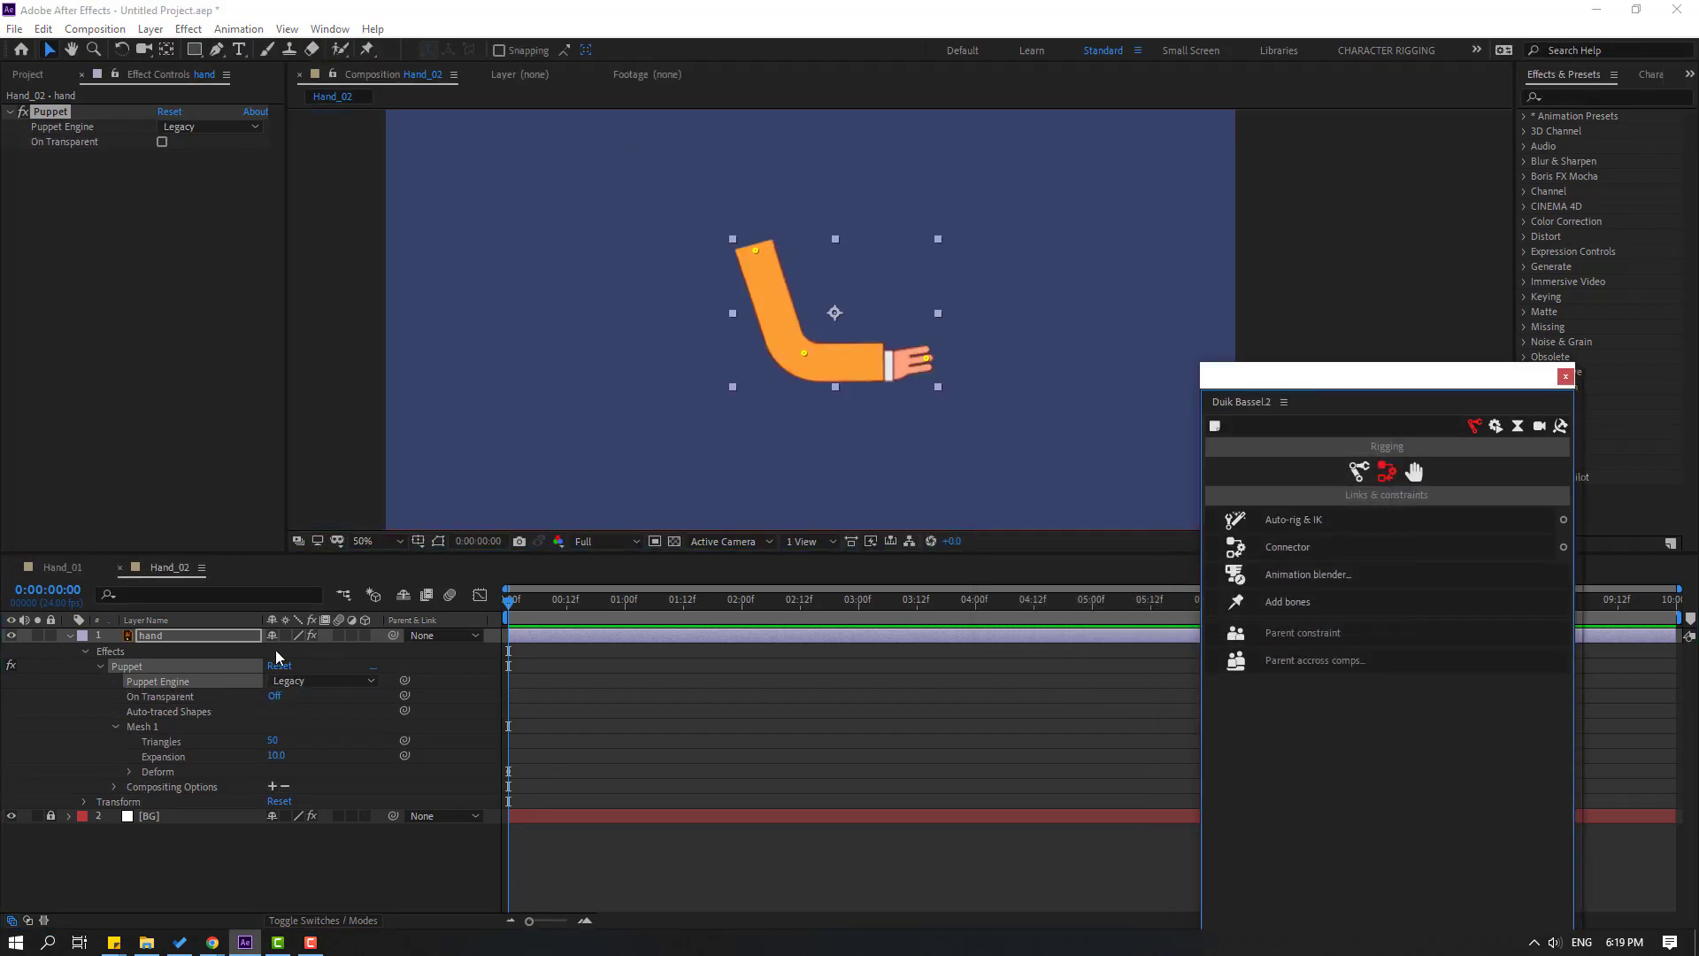
click(49, 126)
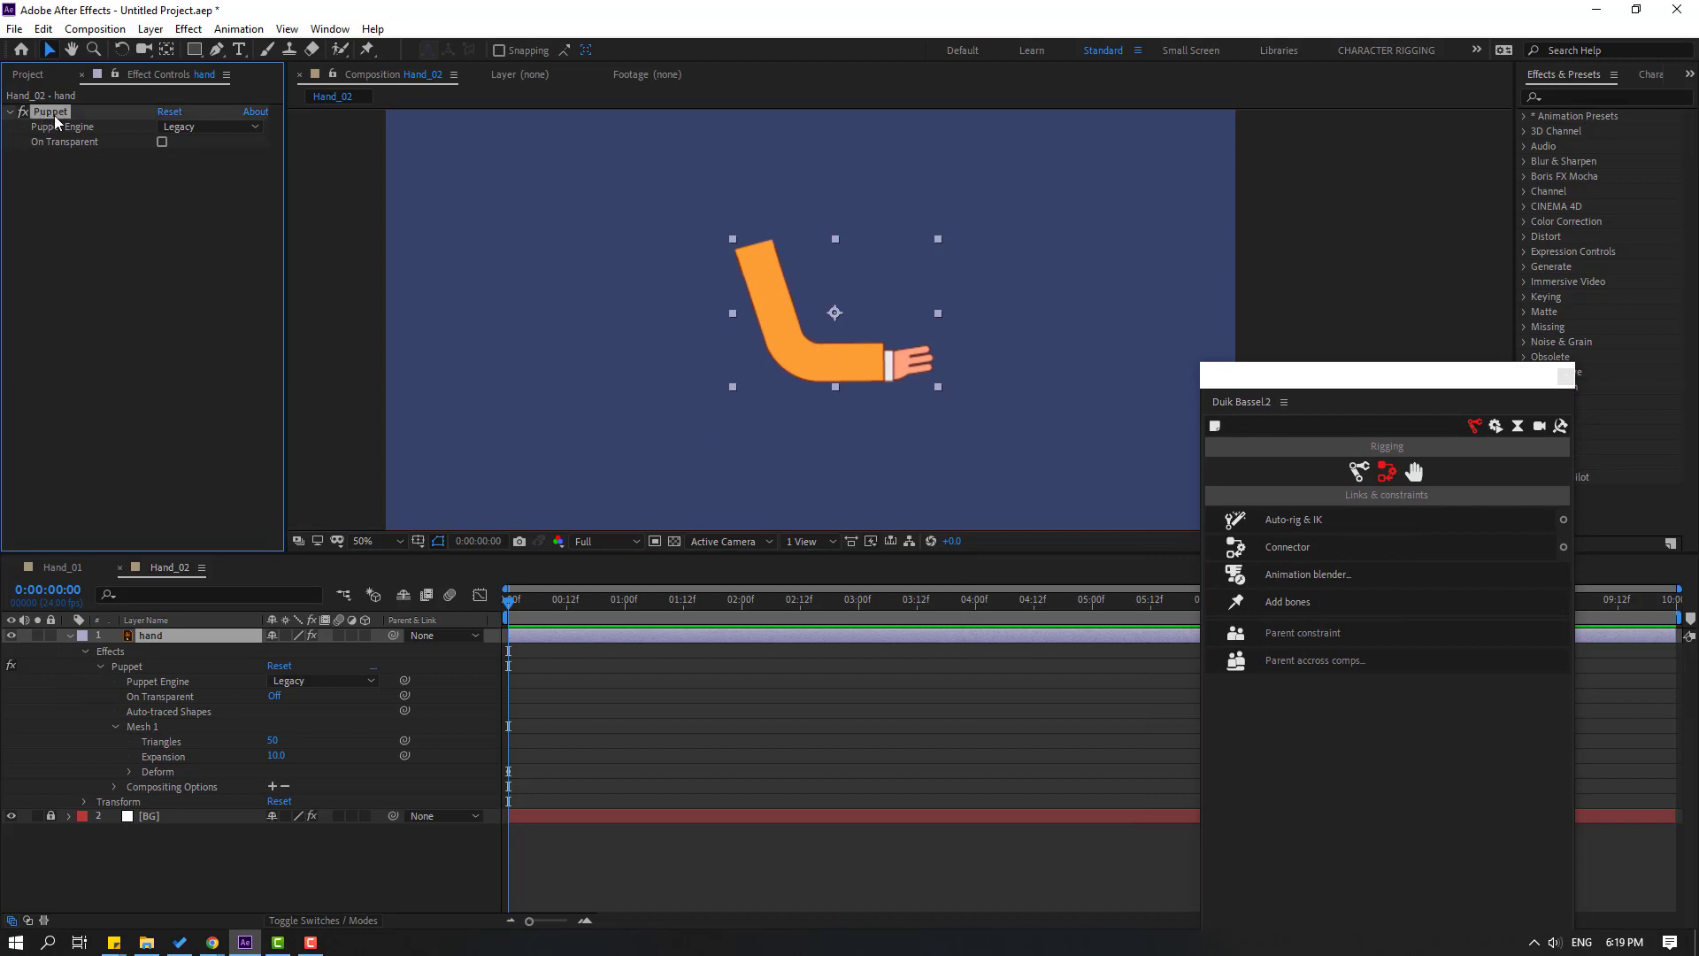
click(1295, 602)
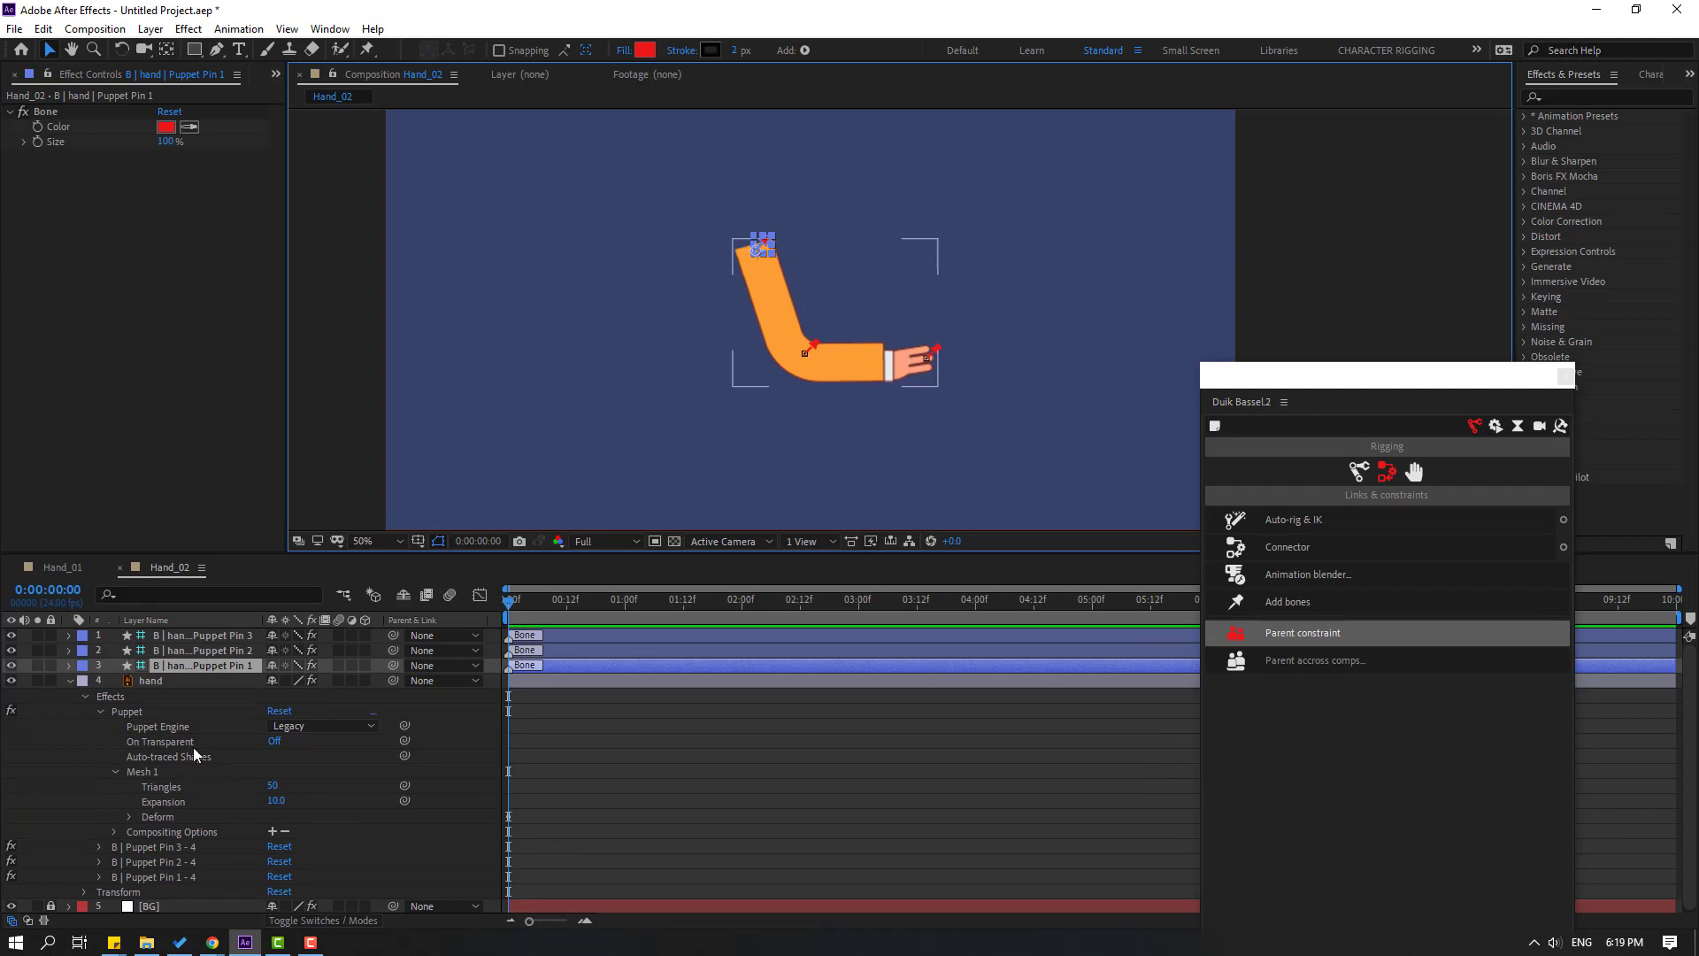
- Parent the Puppet Pin 3 bone to Puppet Pin 2 and Puppet Pin 2 to Puppet Pin 1, and collapse the hand layer
click(213, 639)
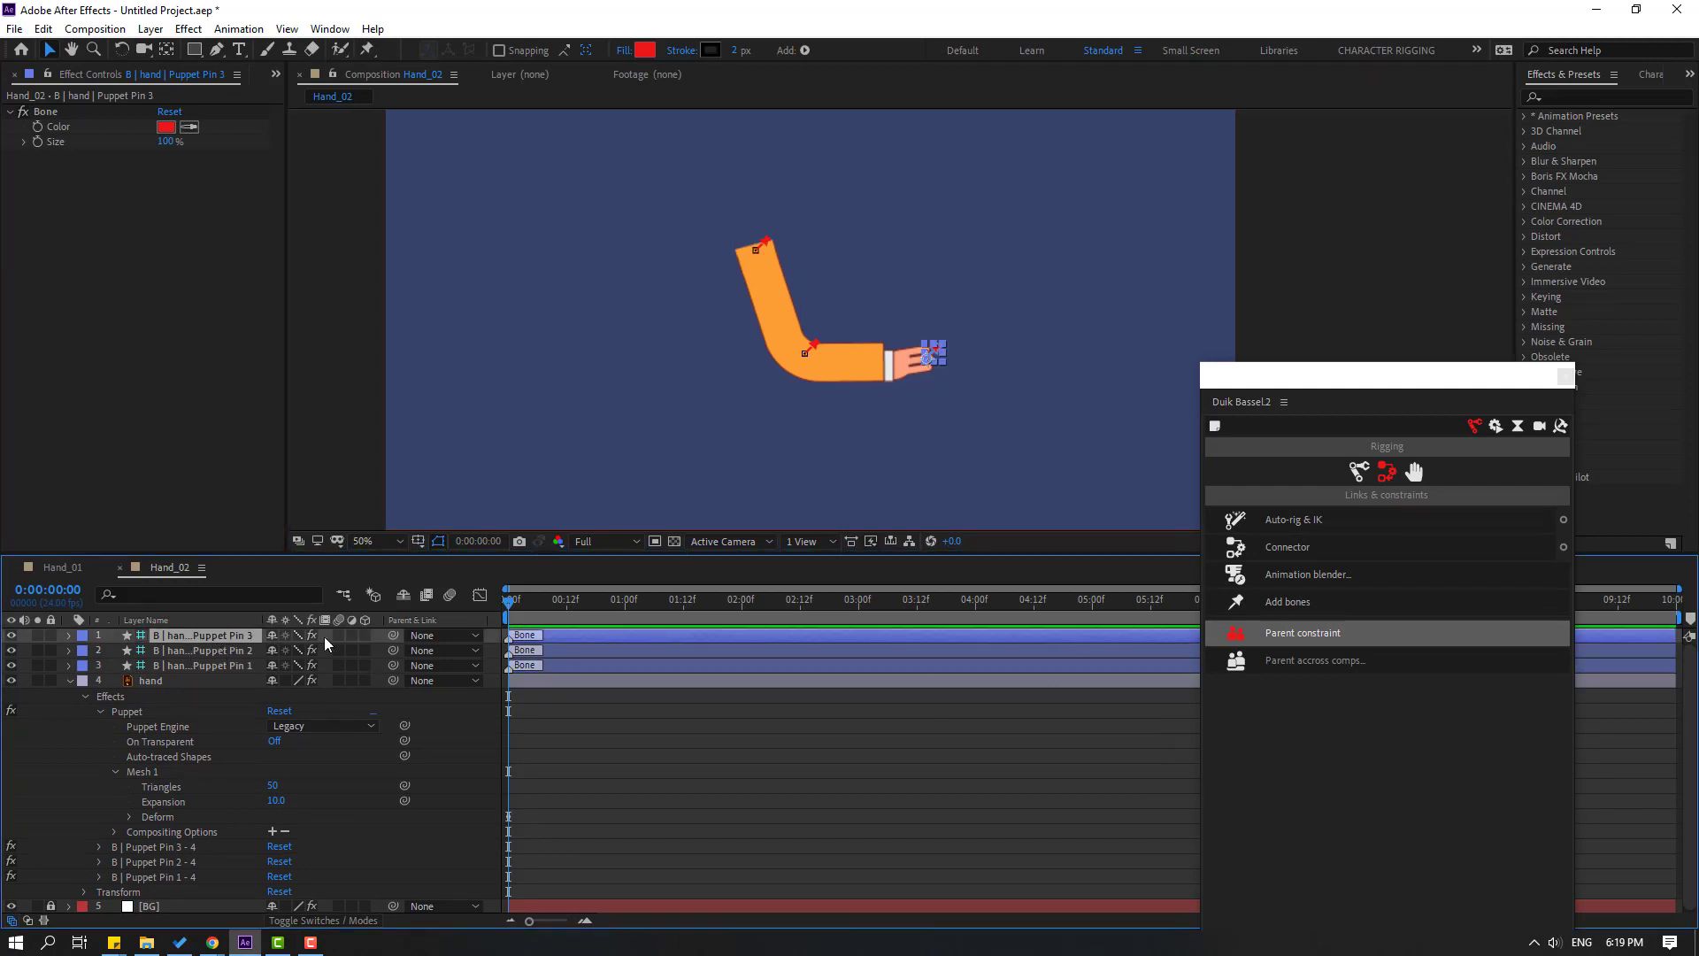
drag(400, 639, 212, 653)
click(215, 652)
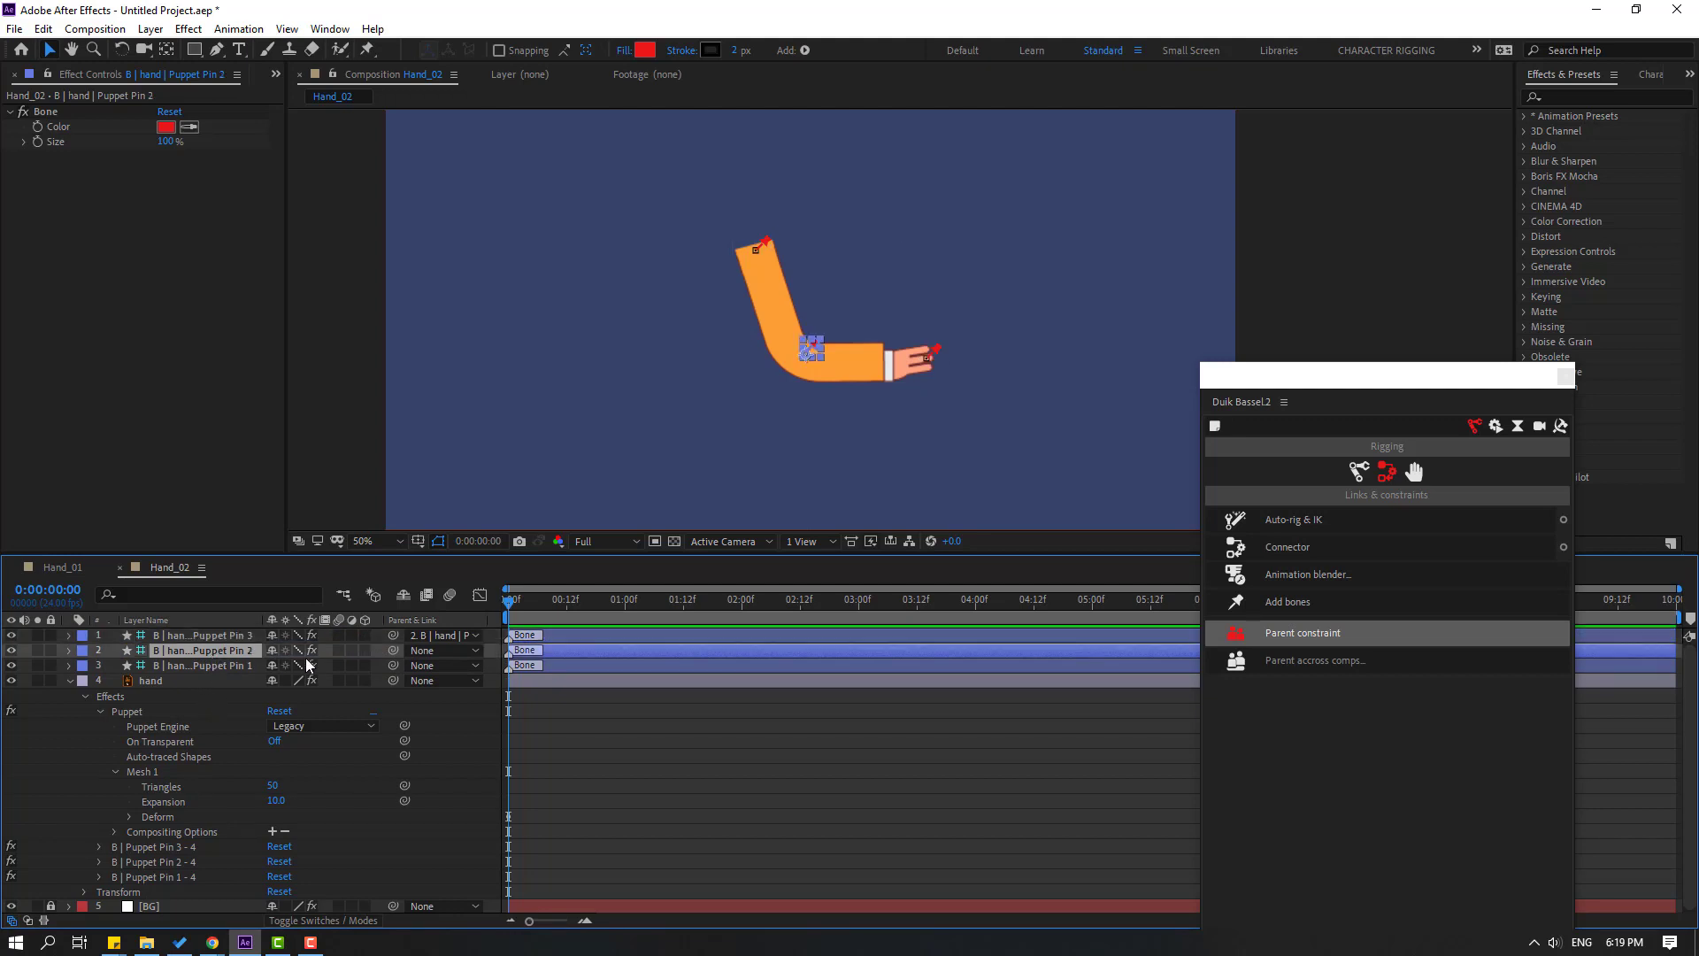
drag(393, 651, 193, 670)
click(145, 697)
click(70, 680)
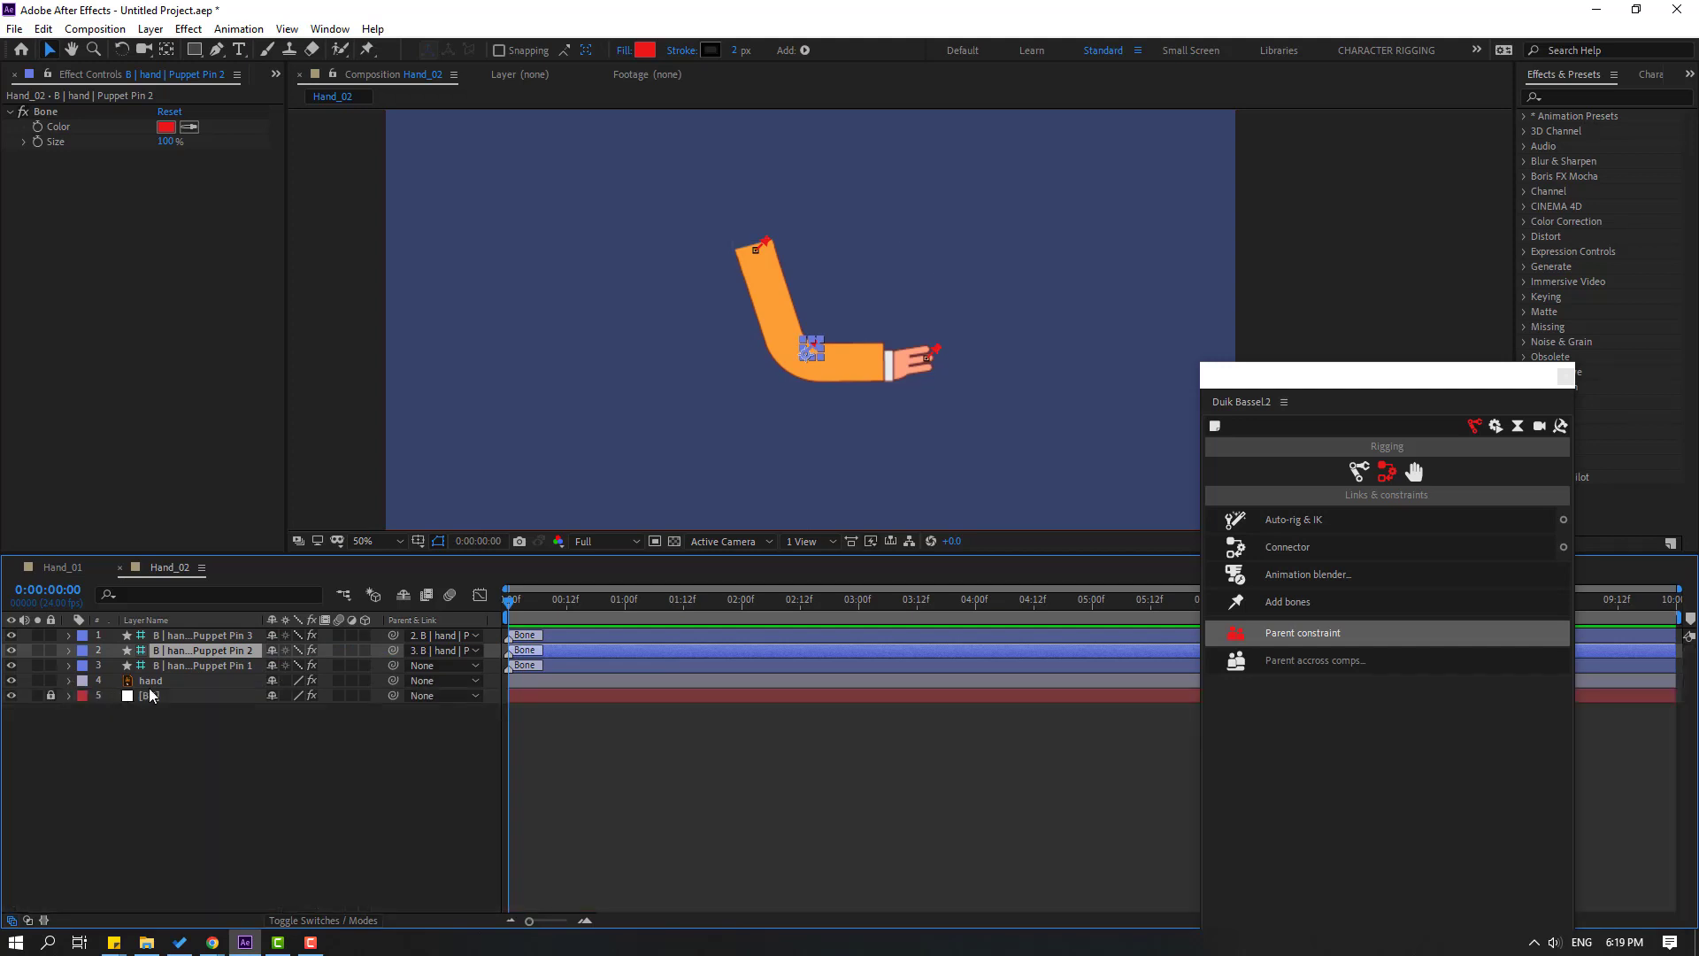
- Rig the Puppet Pin 1, 2 and 3 bone layers with Duik's Auto-rig & IK
click(190, 668)
ctrl+click(219, 652)
ctrl+click(219, 636)
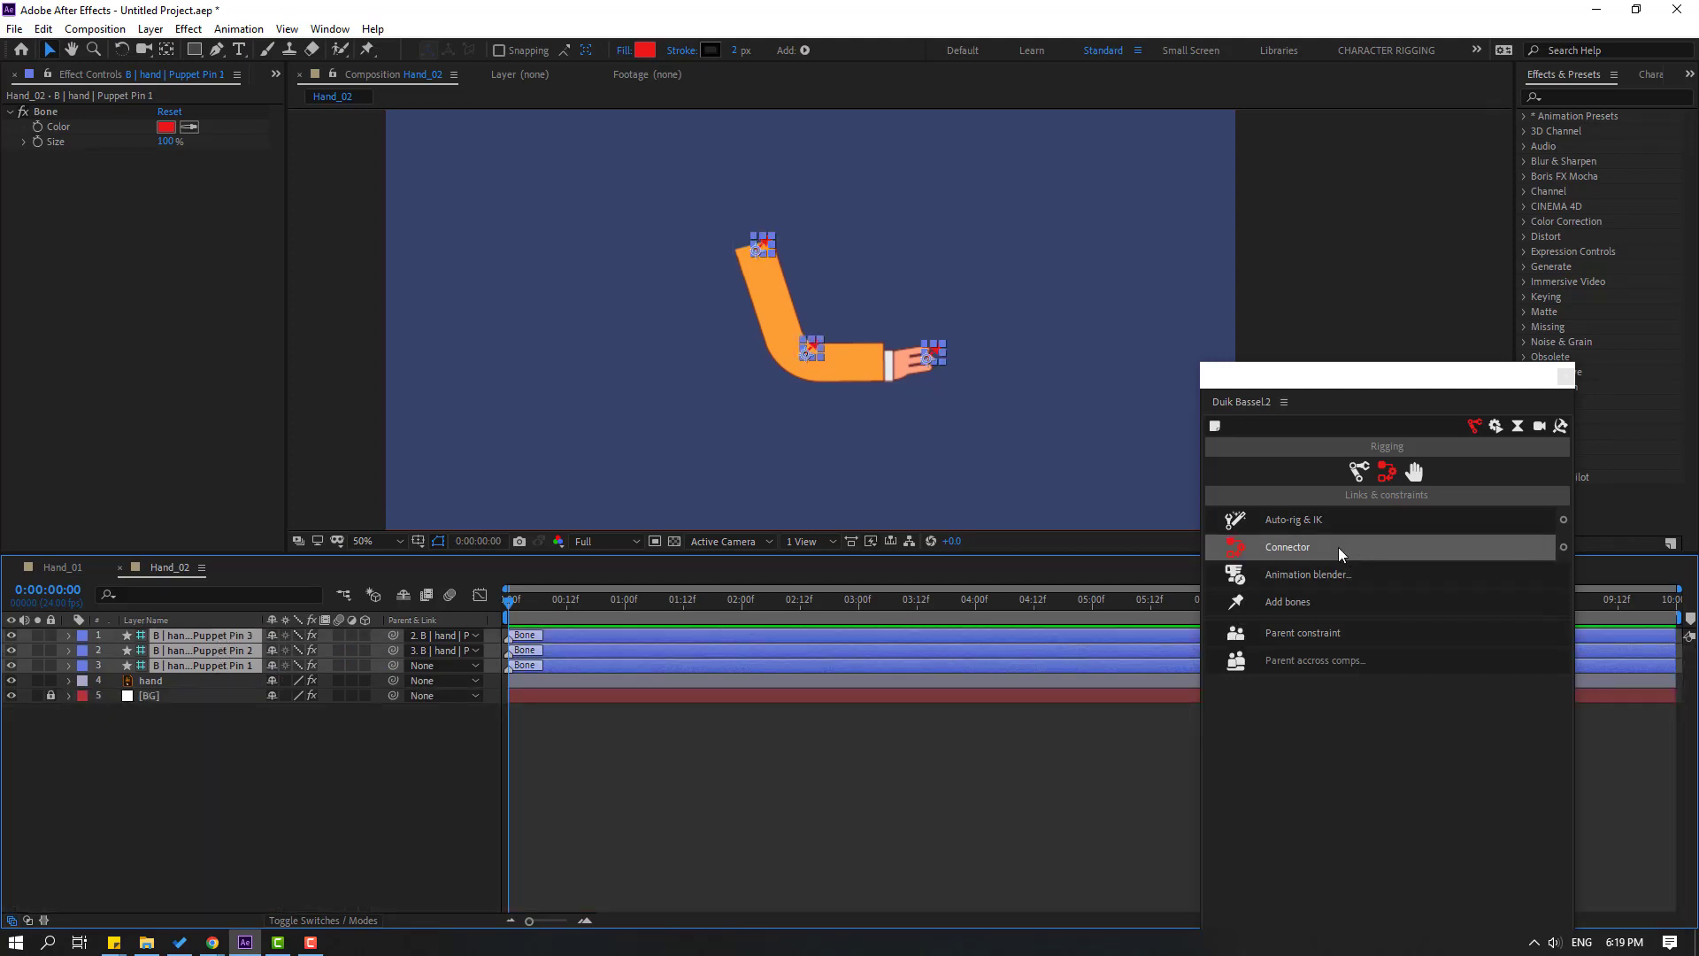
click(1313, 530)
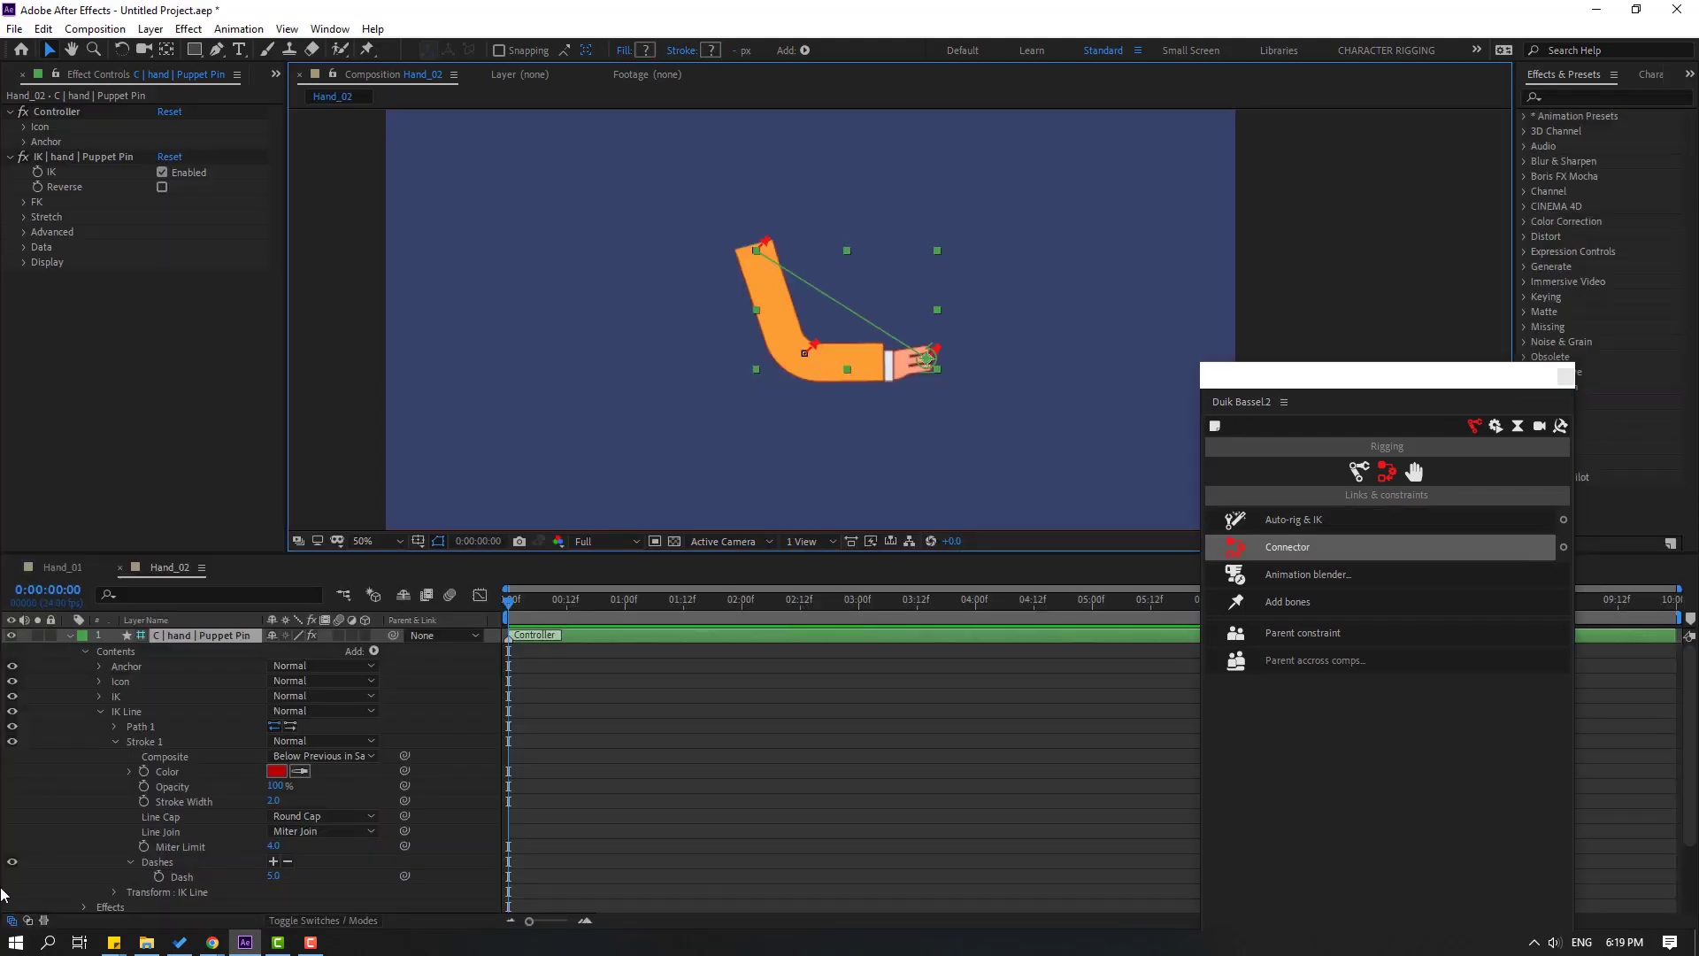
- Collapse the hand controller layer, enlarge its icon to 200%, and test-move the controller at the hand
click(72, 636)
click(24, 127)
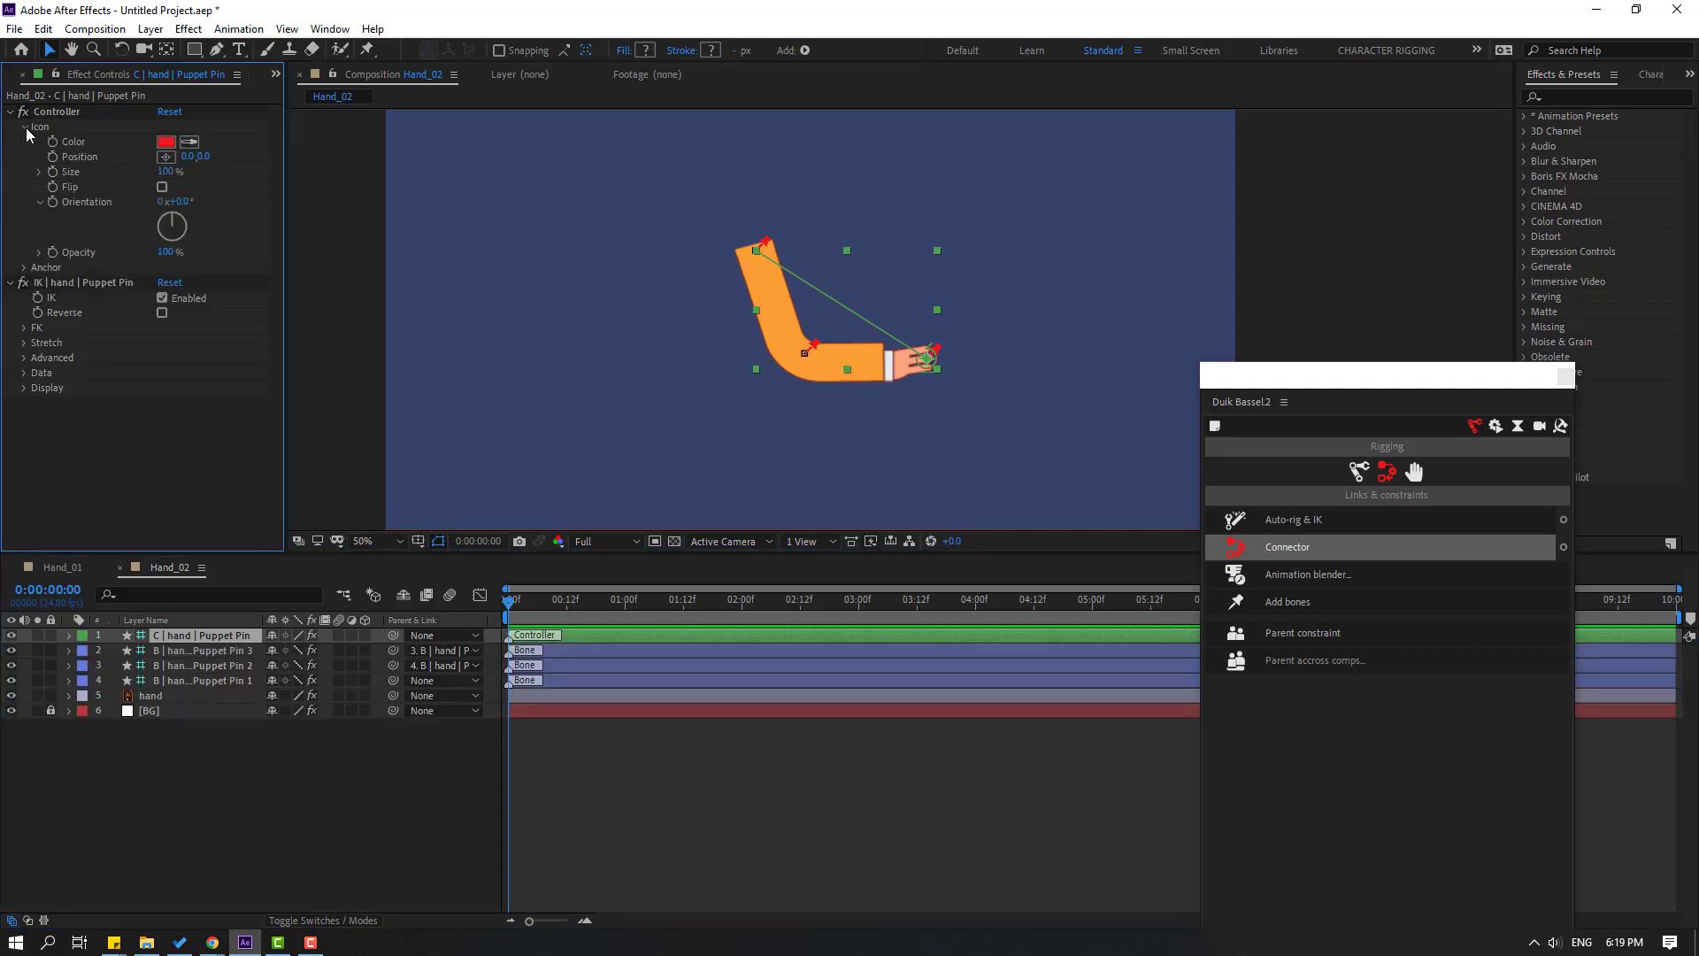
drag(164, 175, 276, 656)
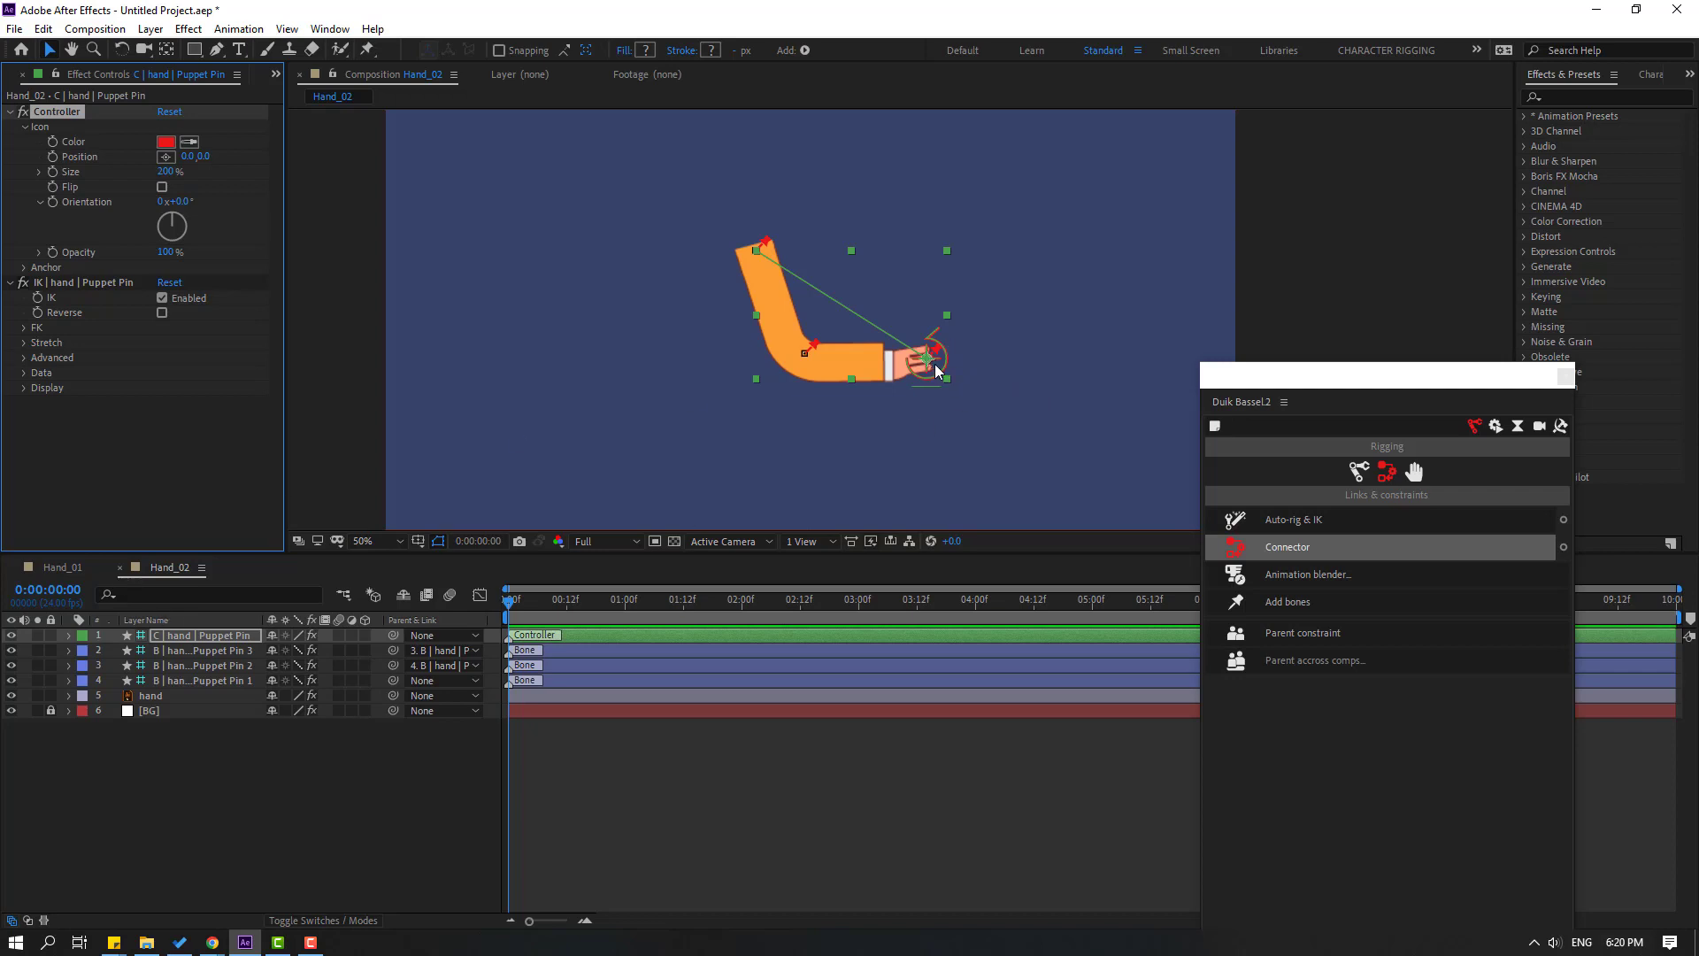
mouse_move(937, 370)
mouse_down()
mouse_move(881, 363)
mouse_move(902, 383)
mouse_move(911, 360)
mouse_move(965, 354)
mouse_move(931, 374)
mouse_move(928, 357)
mouse_up()
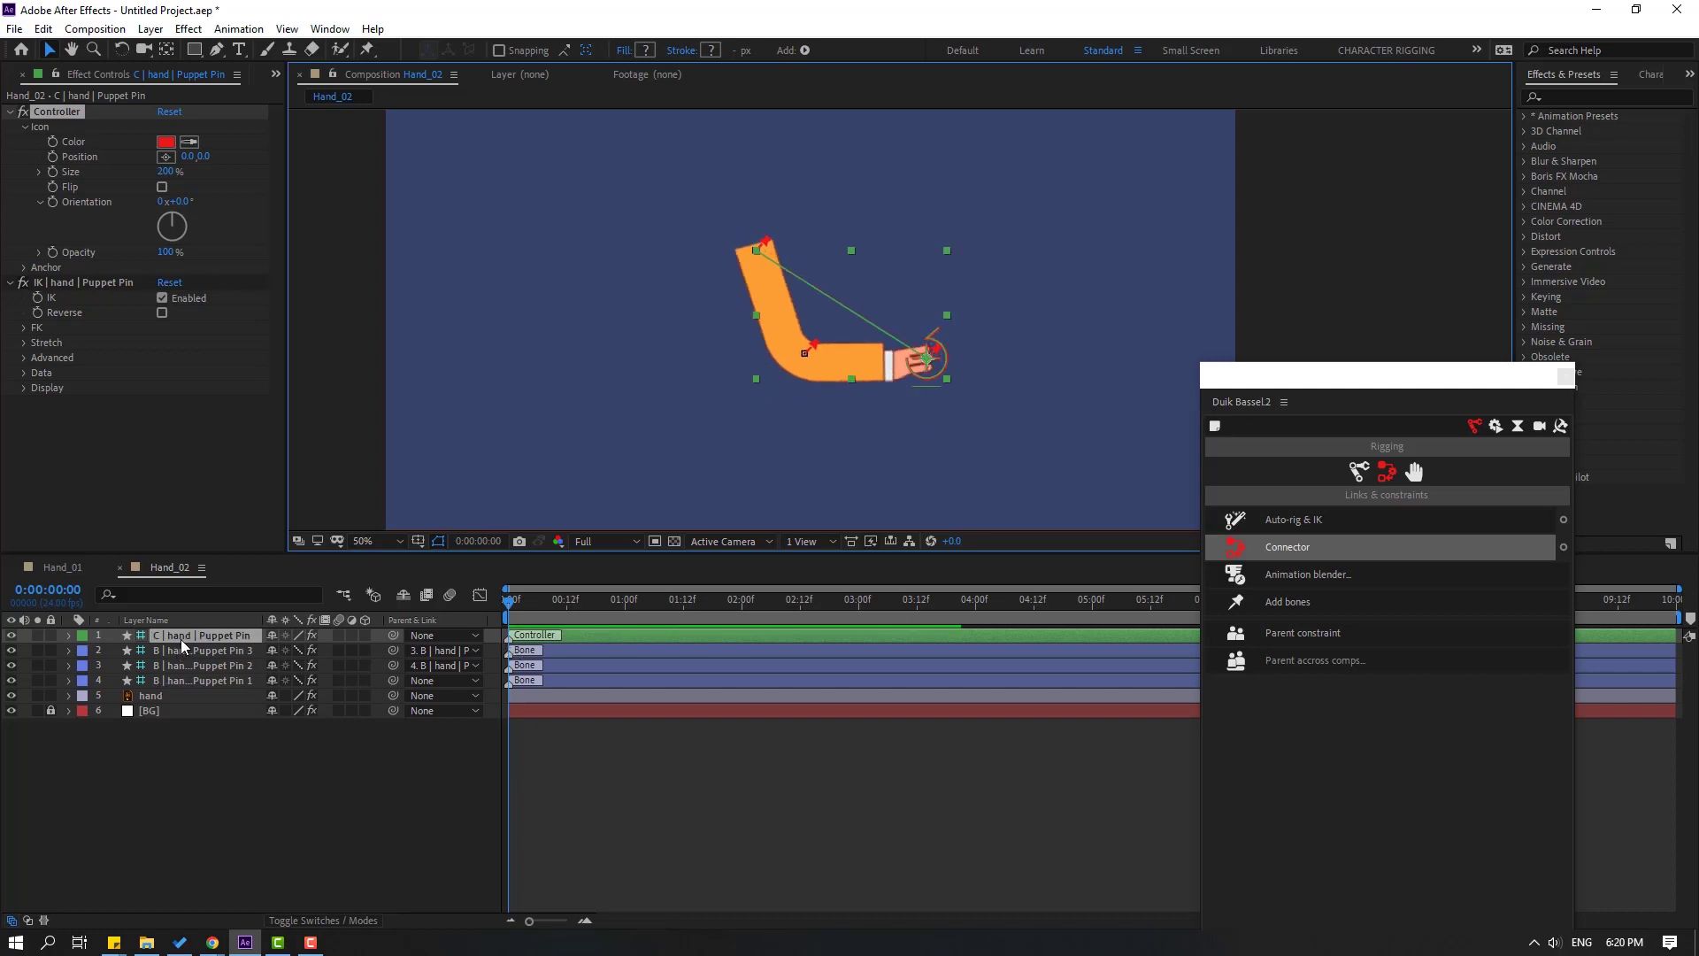
- Keyframe the hand controller's Position at the first frame and at 0:00:00:12, moving it inward to about 1140, 692
click(182, 641)
key(p)
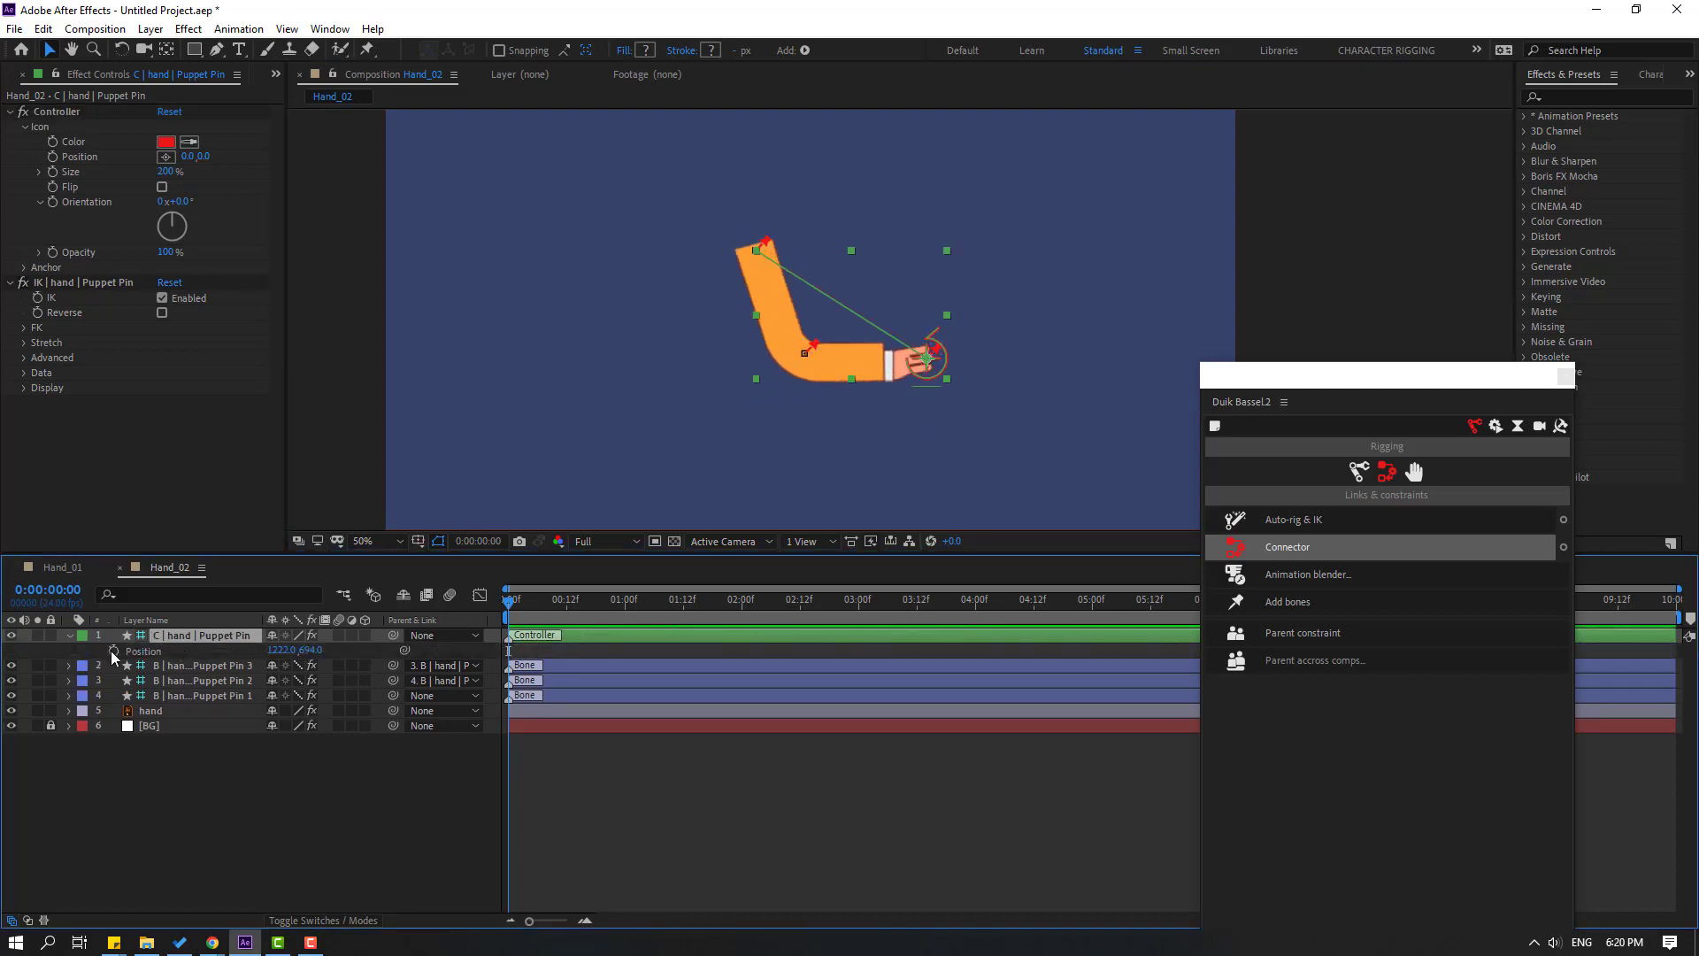
click(113, 652)
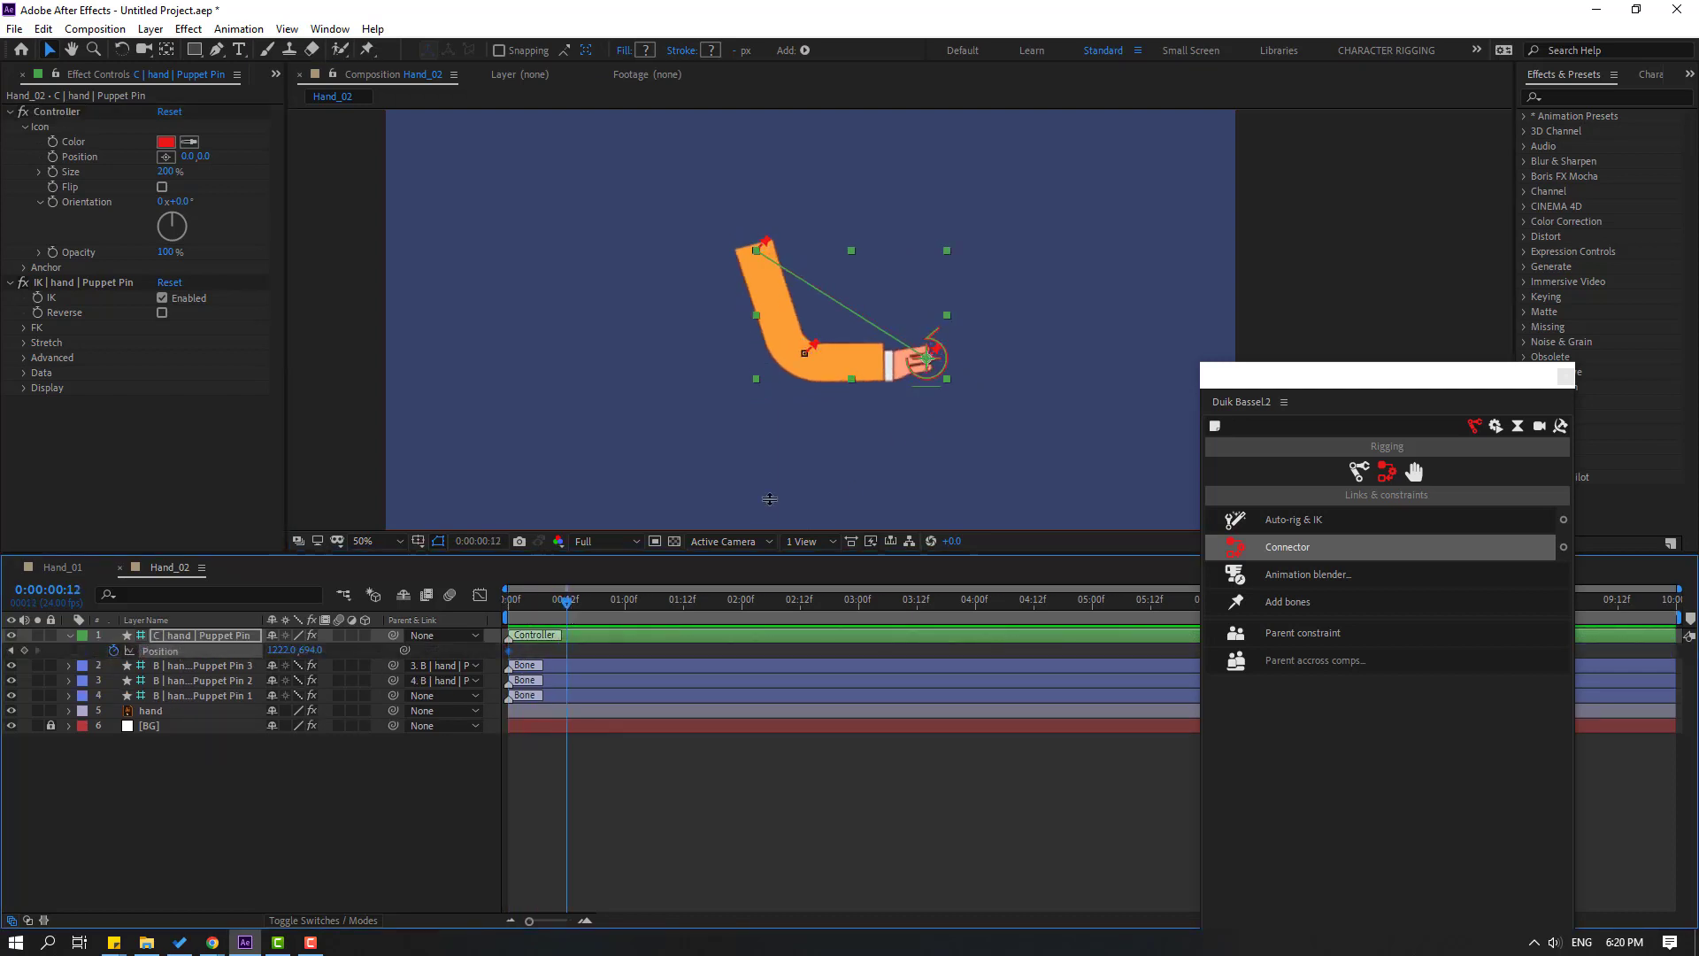
drag(946, 375, 900, 365)
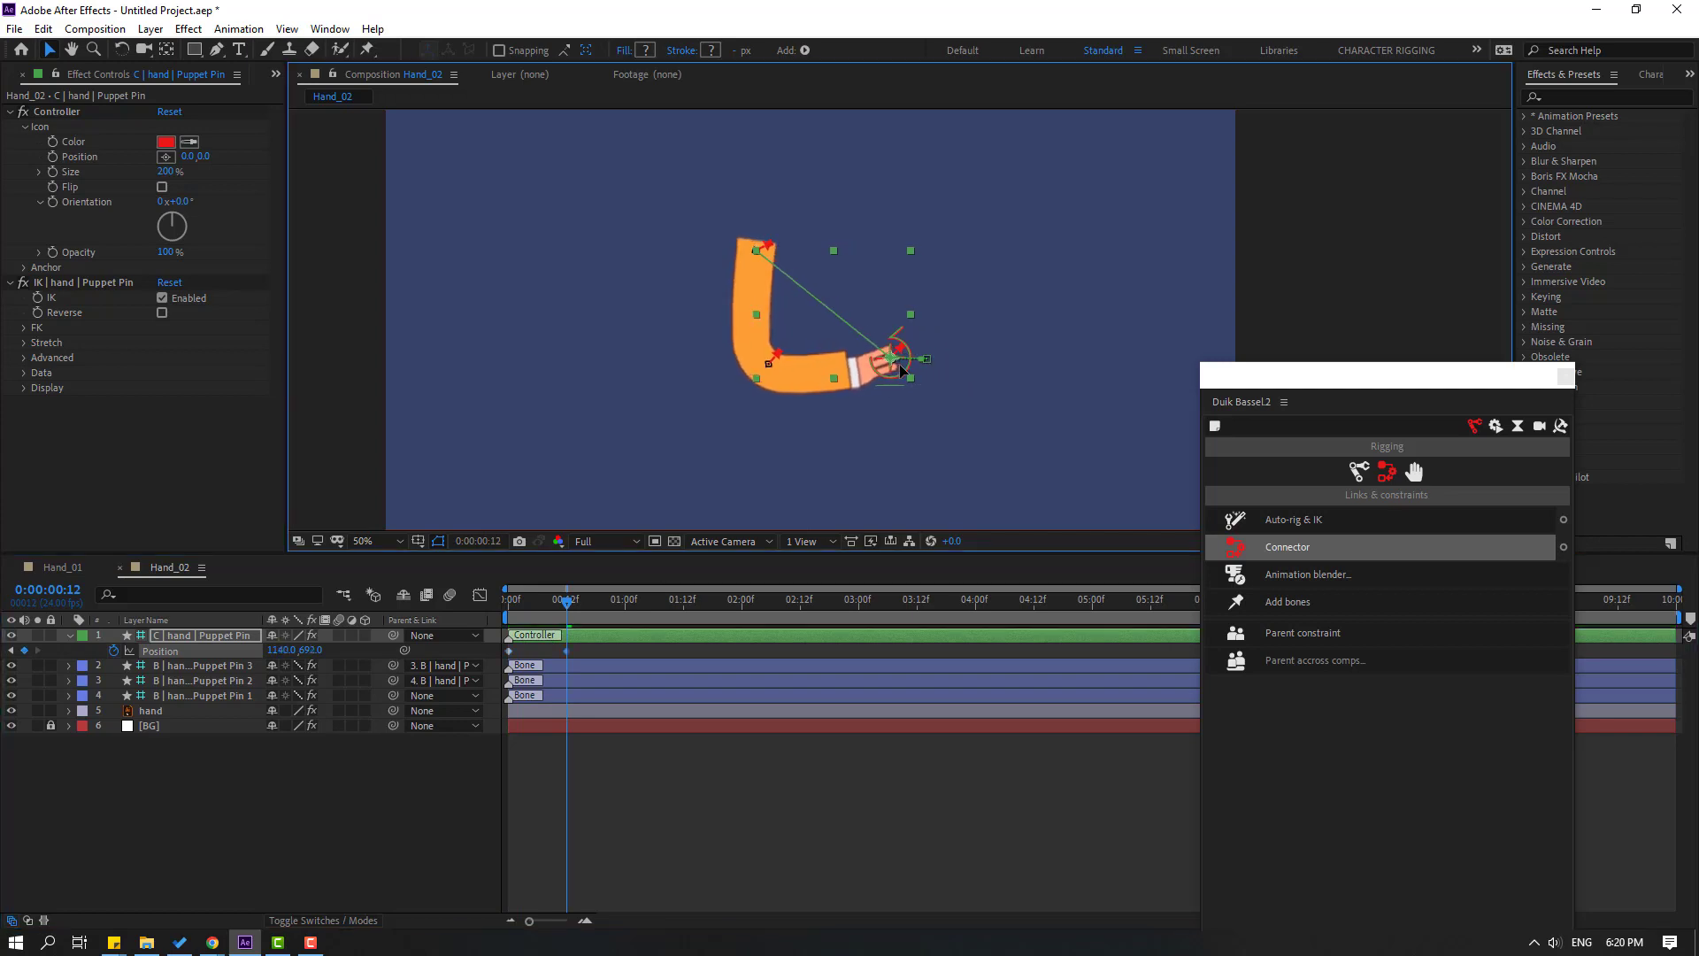
- Add controller Position keyframes at 0:00:00:22, between 1 and 2 seconds, and at 0:00:02:08, moving the hand to a different pose each time
drag(574, 603, 615, 609)
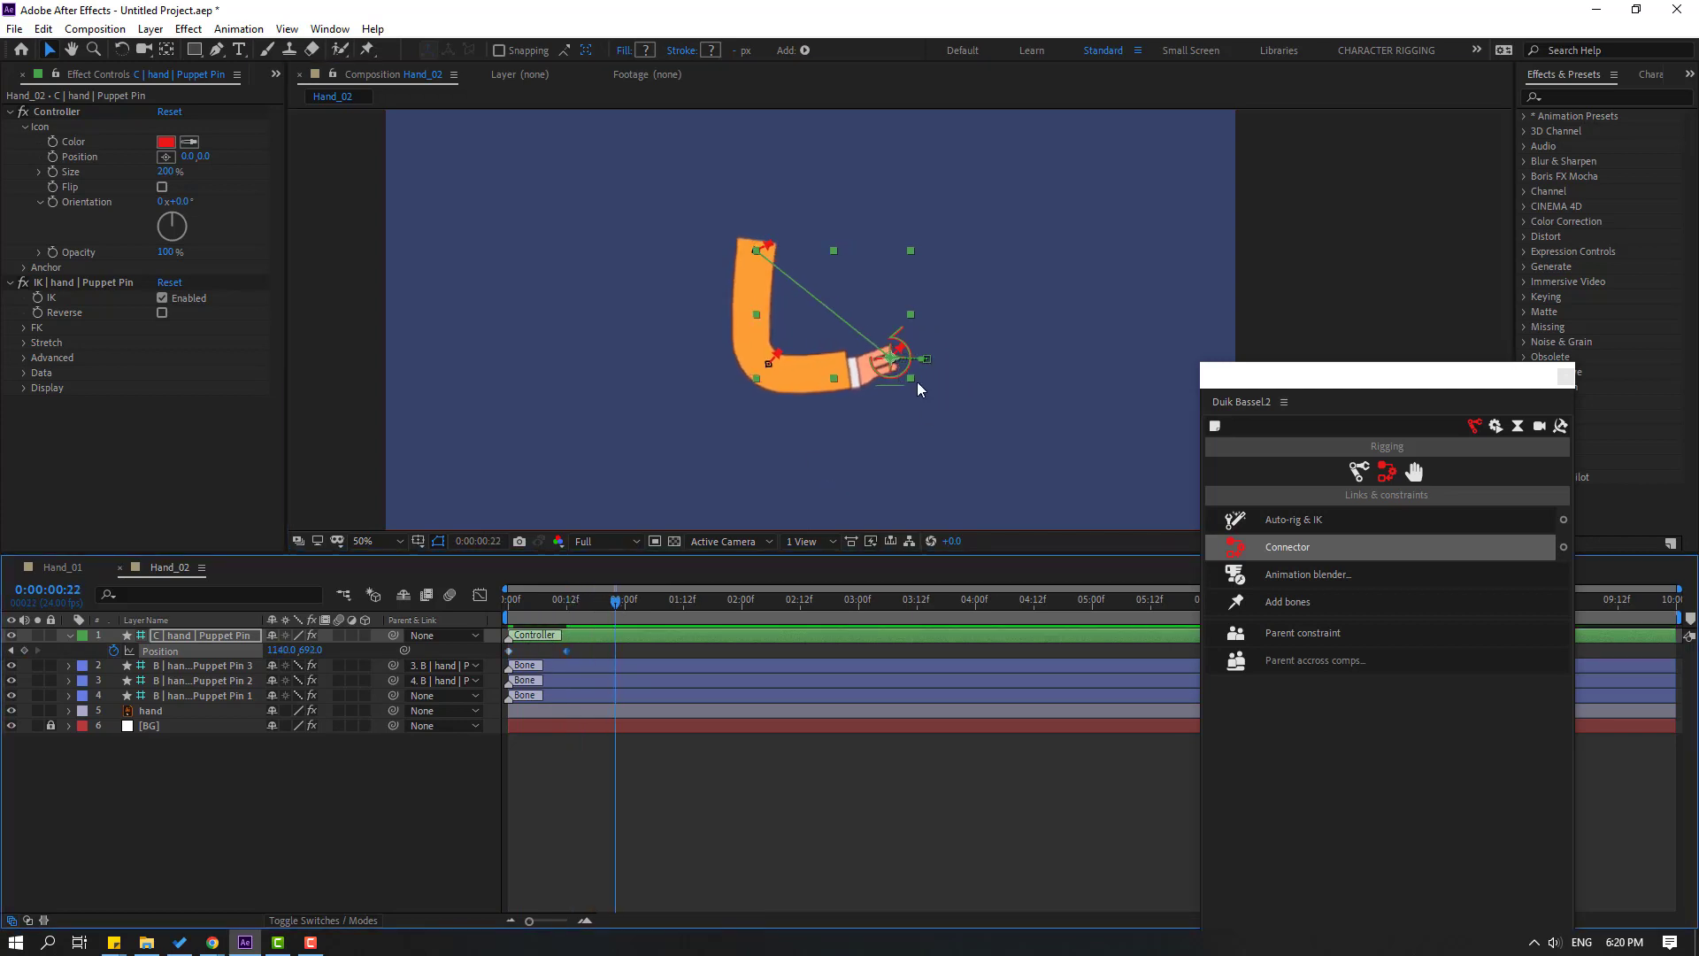
drag(907, 376, 901, 330)
click(698, 601)
click(786, 602)
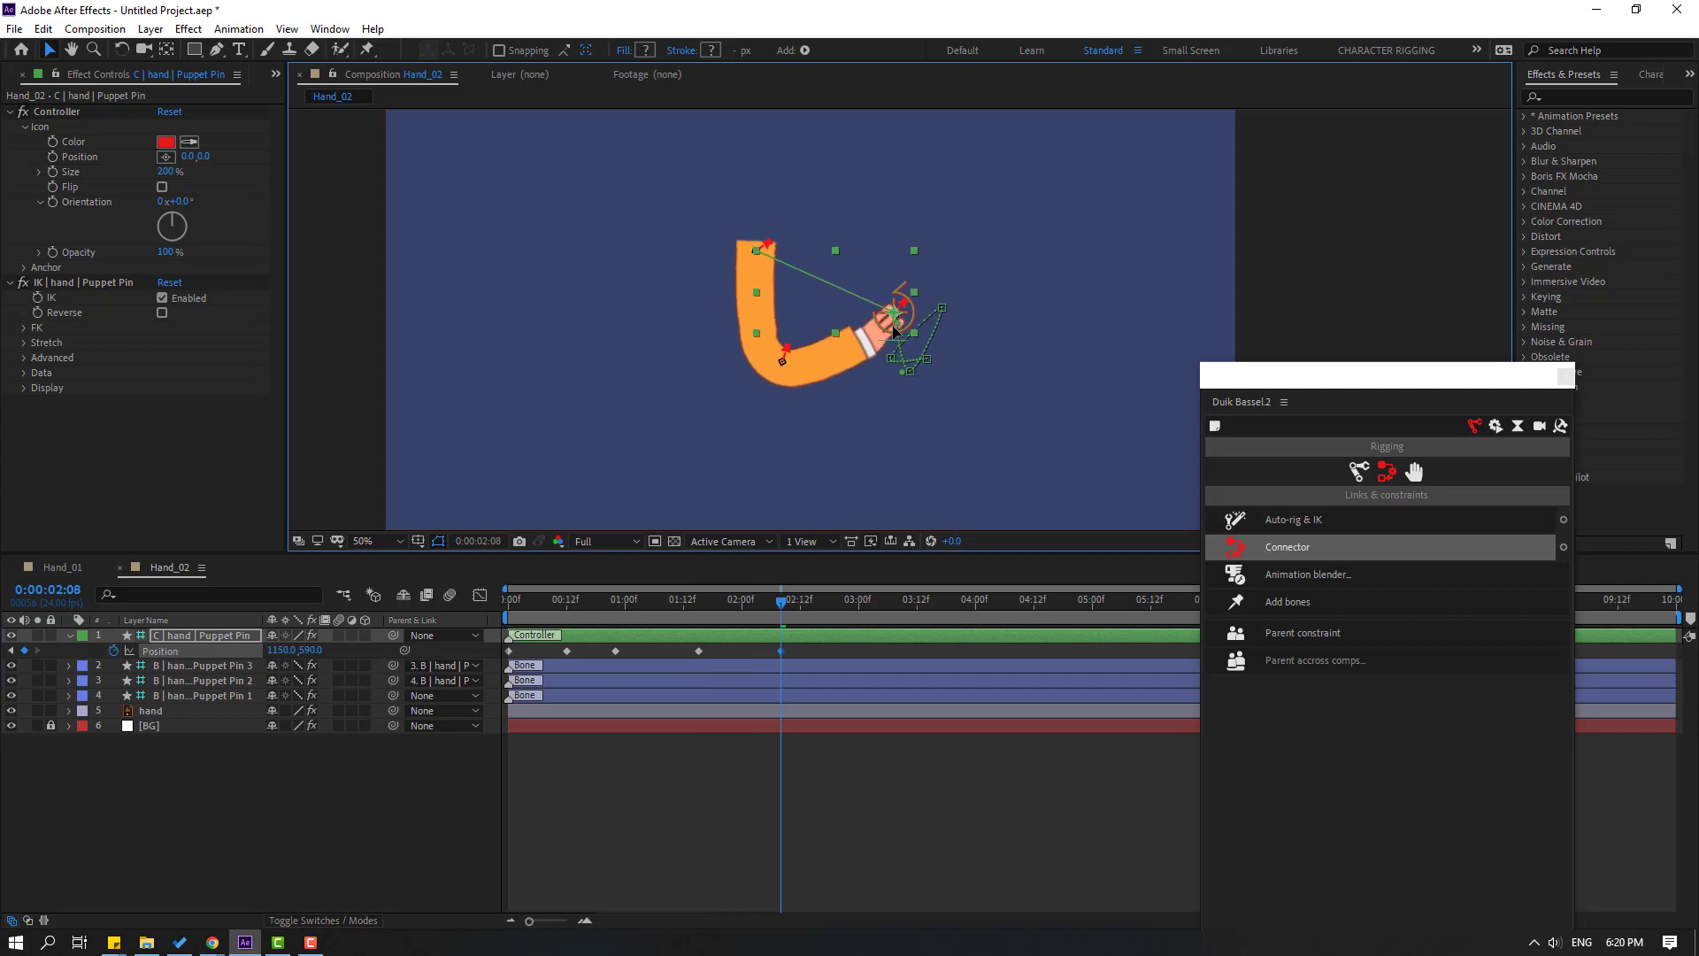
- Apply Easy Ease to all of the hand controller's Position keyframes
drag(802, 651, 512, 655)
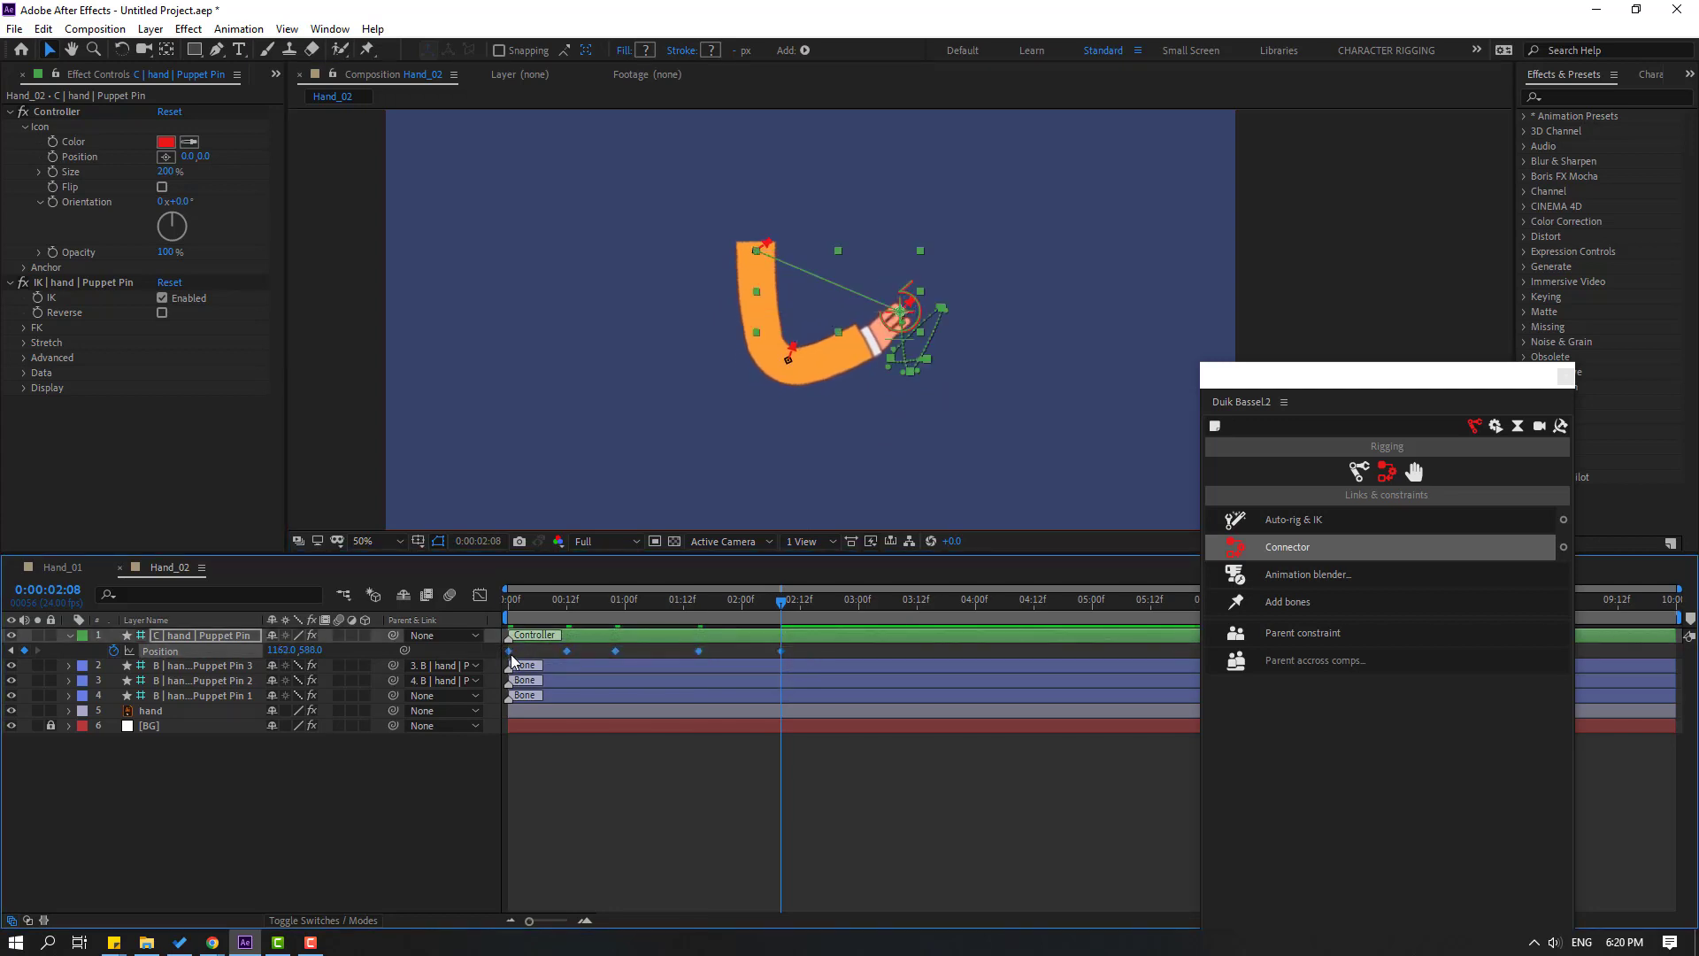
right_click(510, 653)
mouse_move(607, 873)
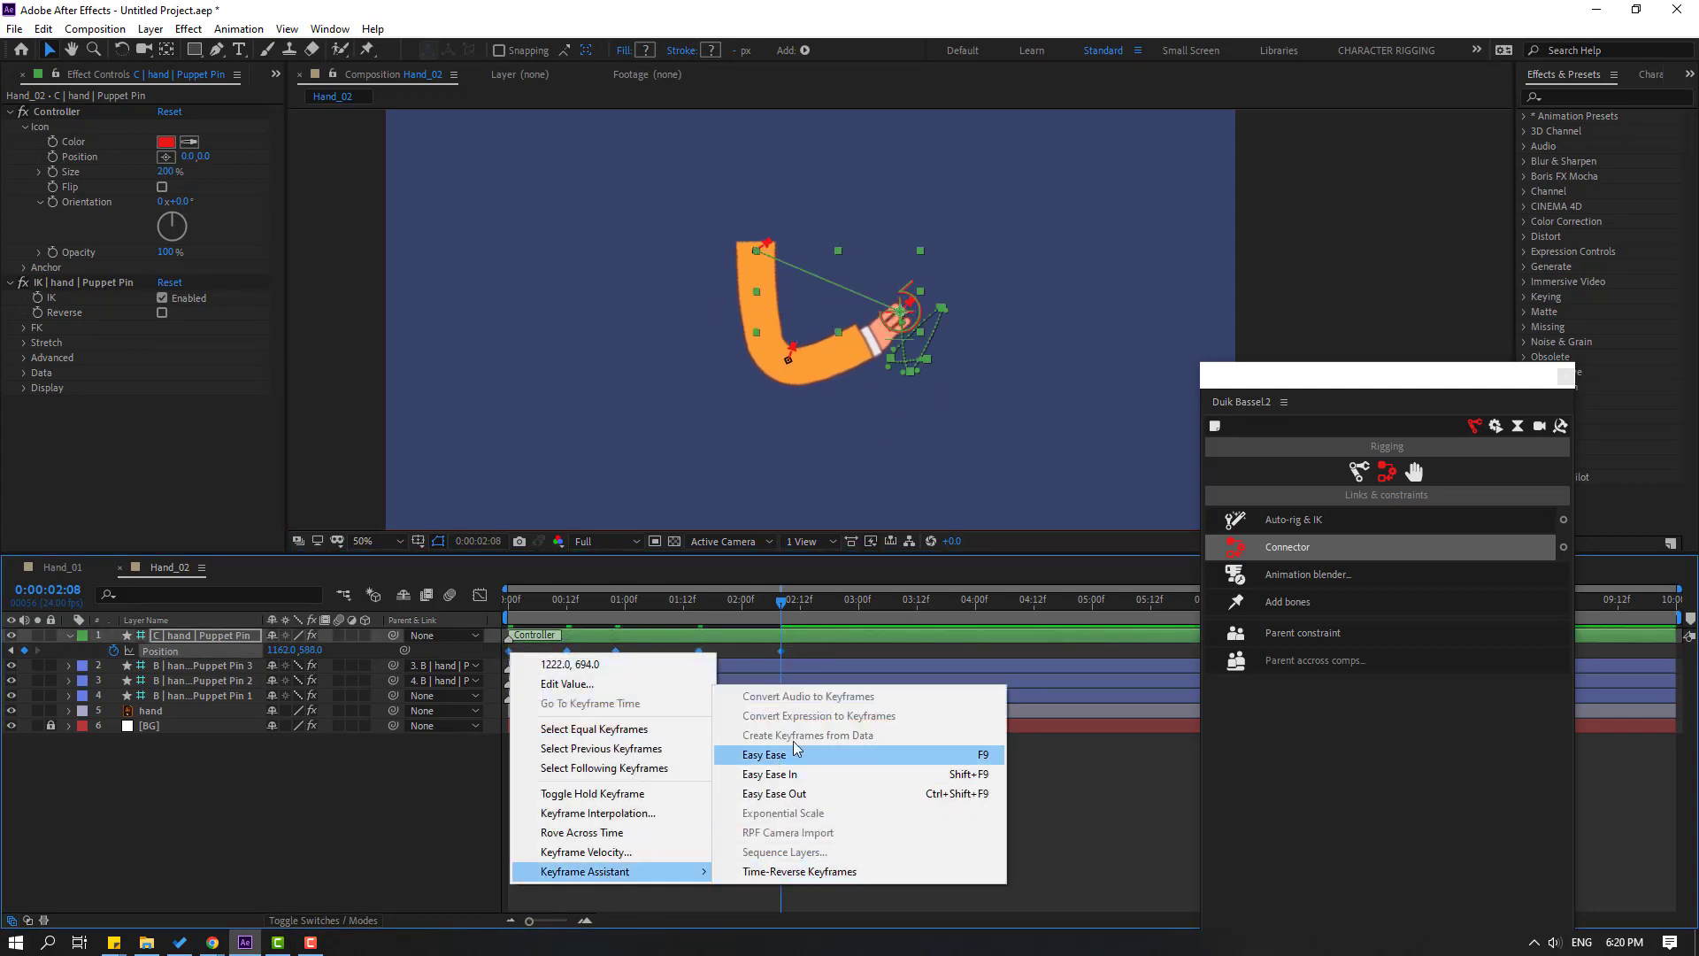
click(793, 750)
- End the work area at 0:00:02:17, deselect the controller, and preview the arm animation
drag(779, 609, 814, 634)
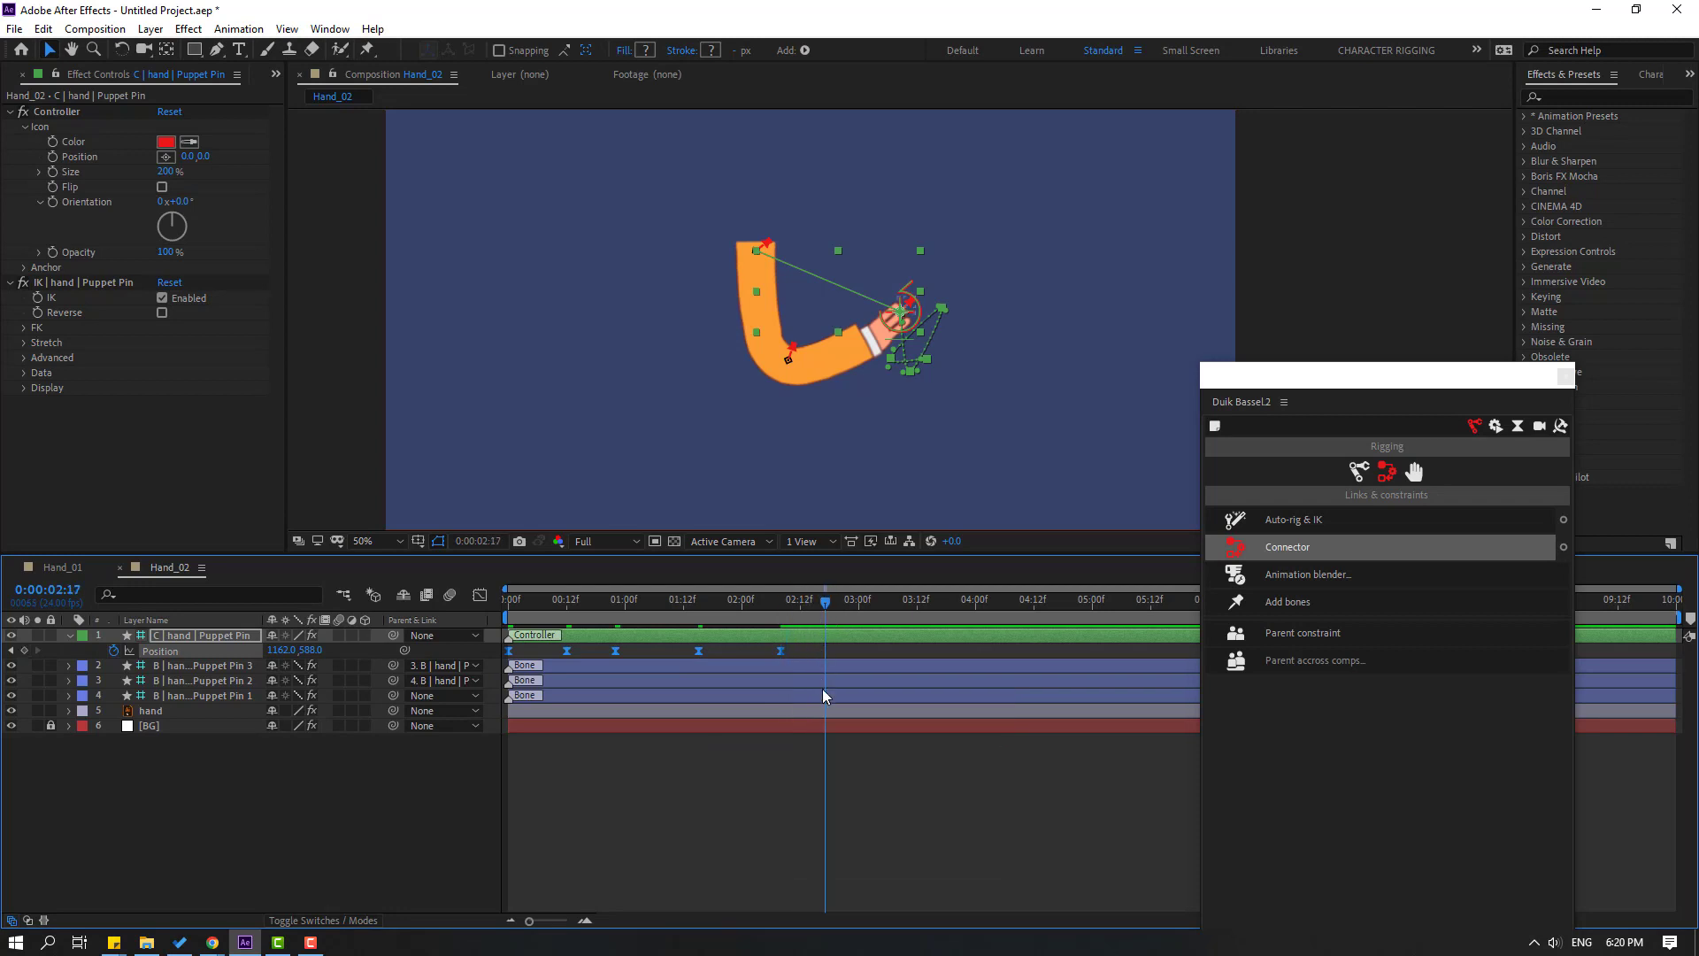
click(892, 776)
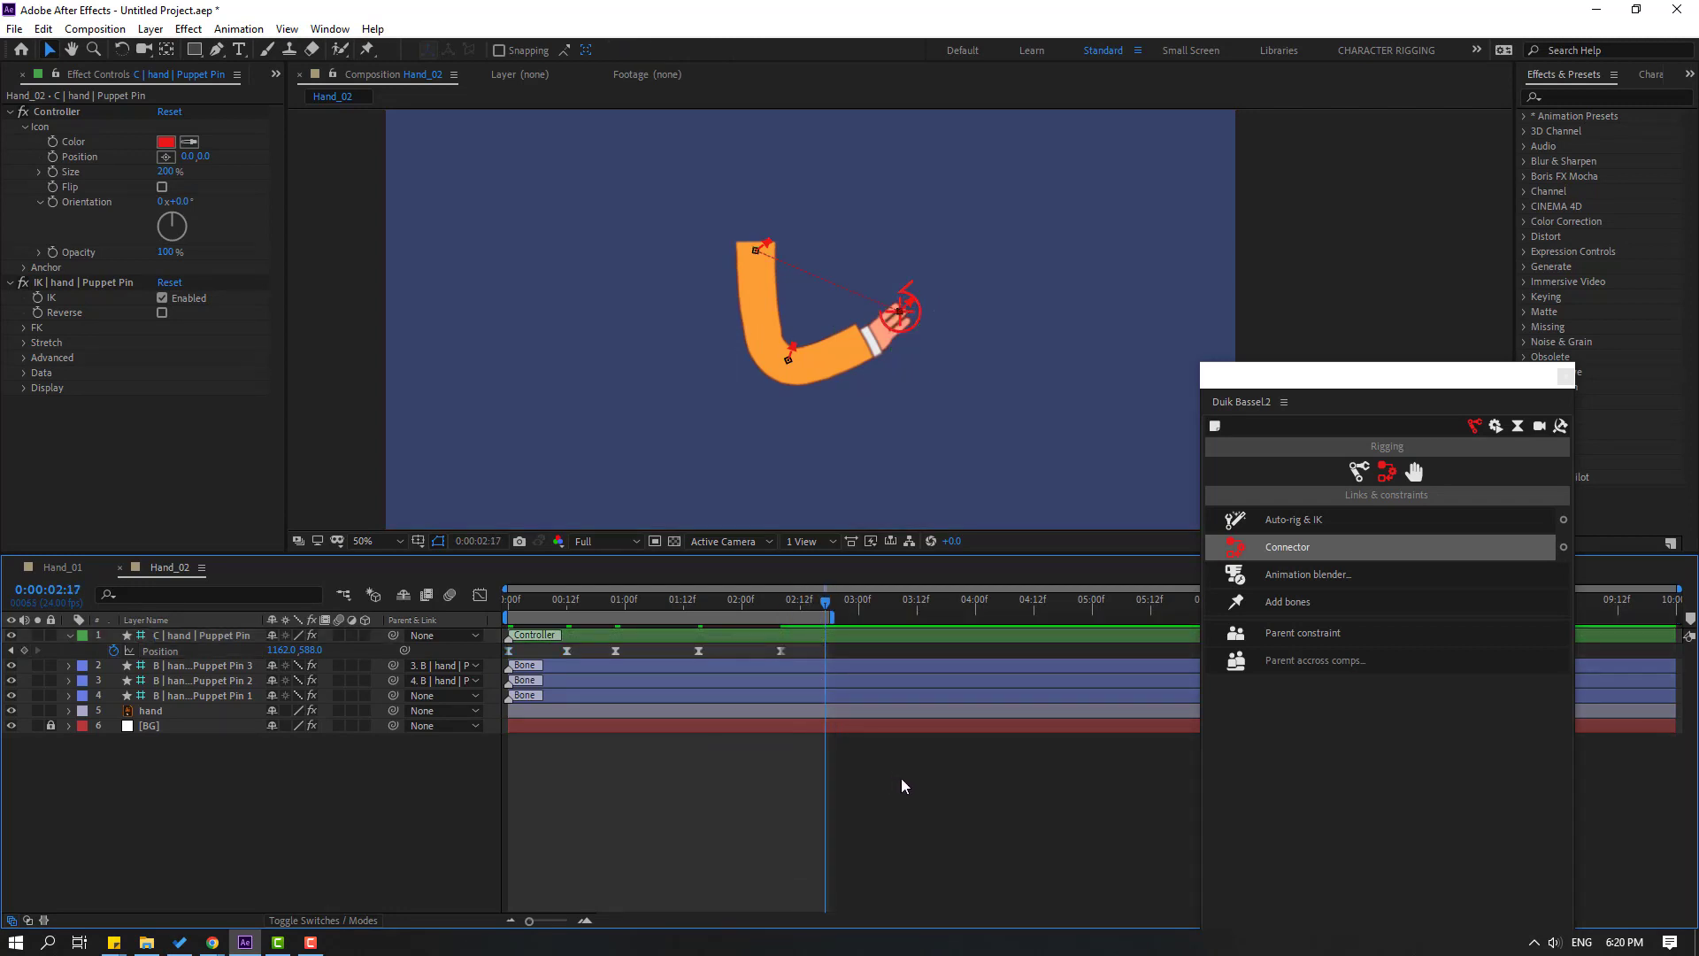
key(space)
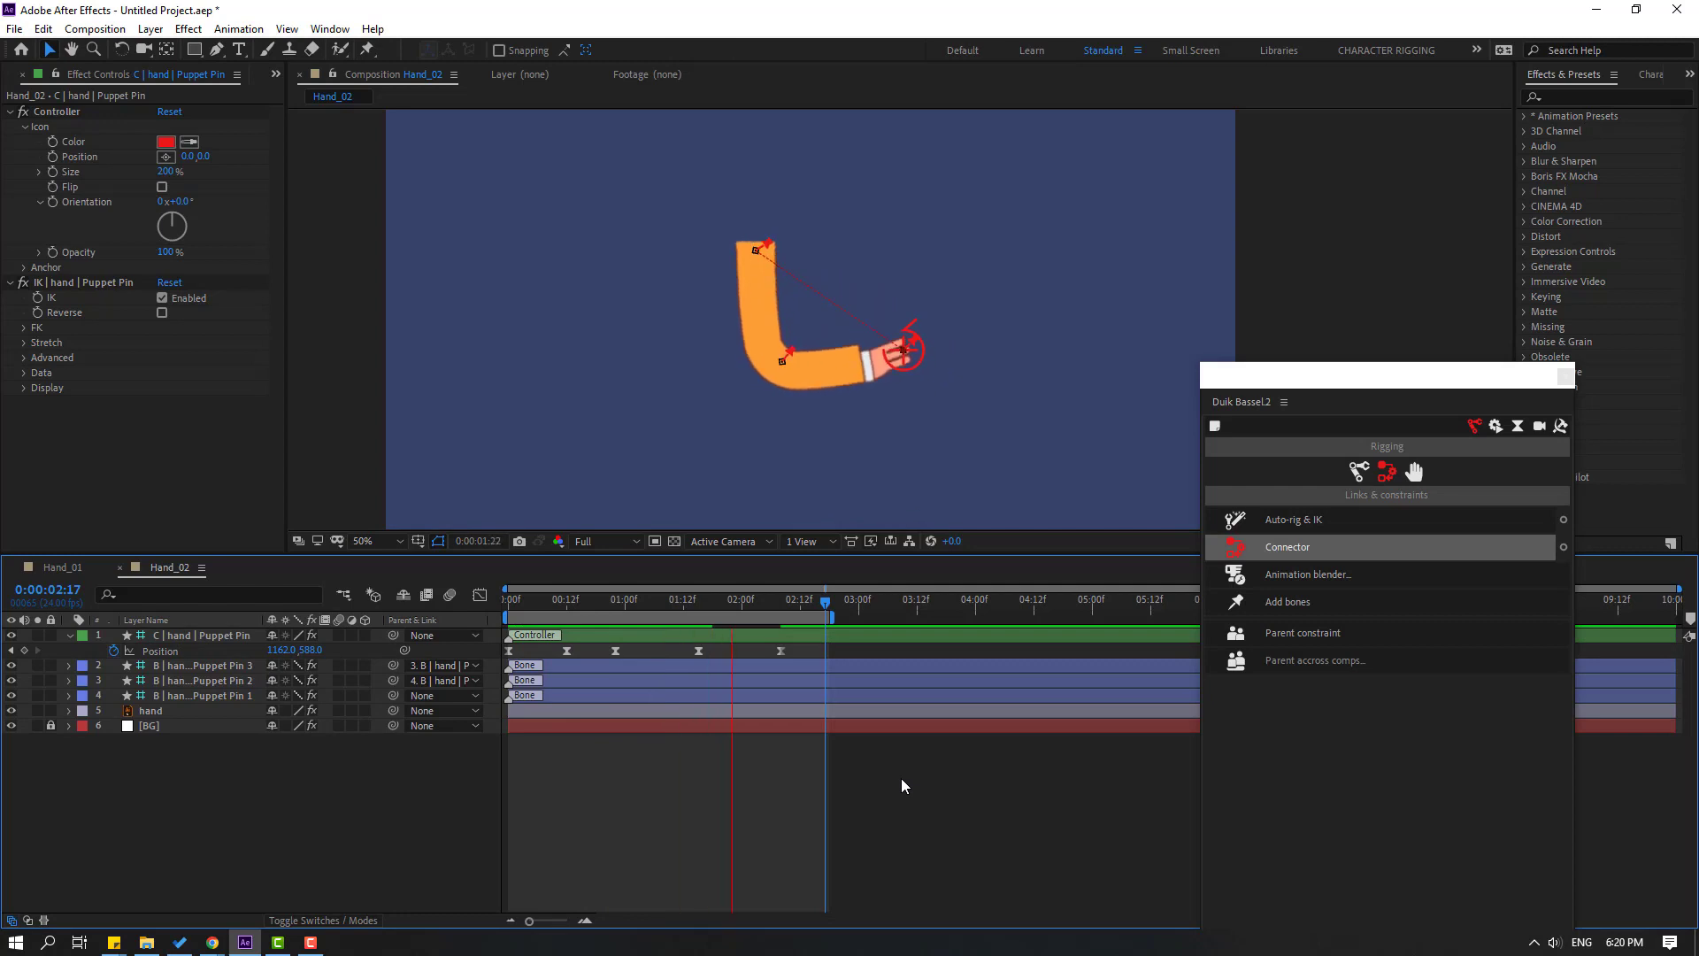